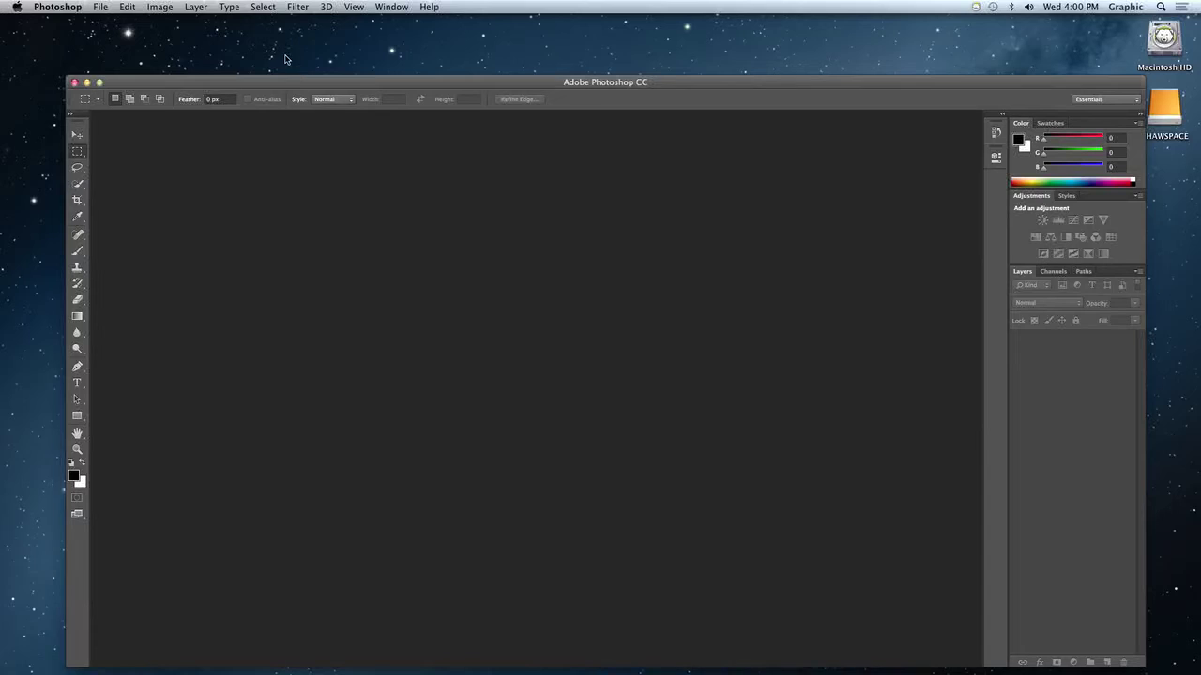
Move and shrink the Photoshop window, then marquee-select the four desktop drawing images
{"action": "left_click_drag", "start_coordinate": [288, 81], "coordinate": [225, 23]}
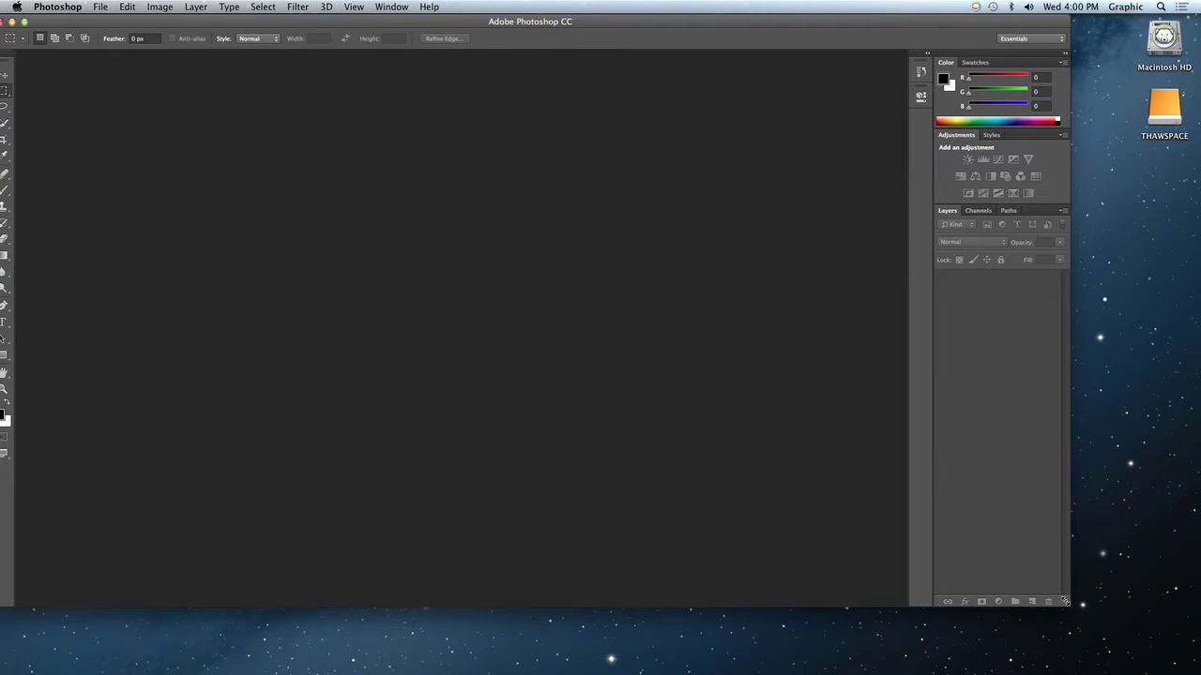
{"action": "left_click_drag", "start_coordinate": [1064, 598], "coordinate": [867, 591]}
{"action": "left_click_drag", "start_coordinate": [909, 290], "coordinate": [1071, 471]}
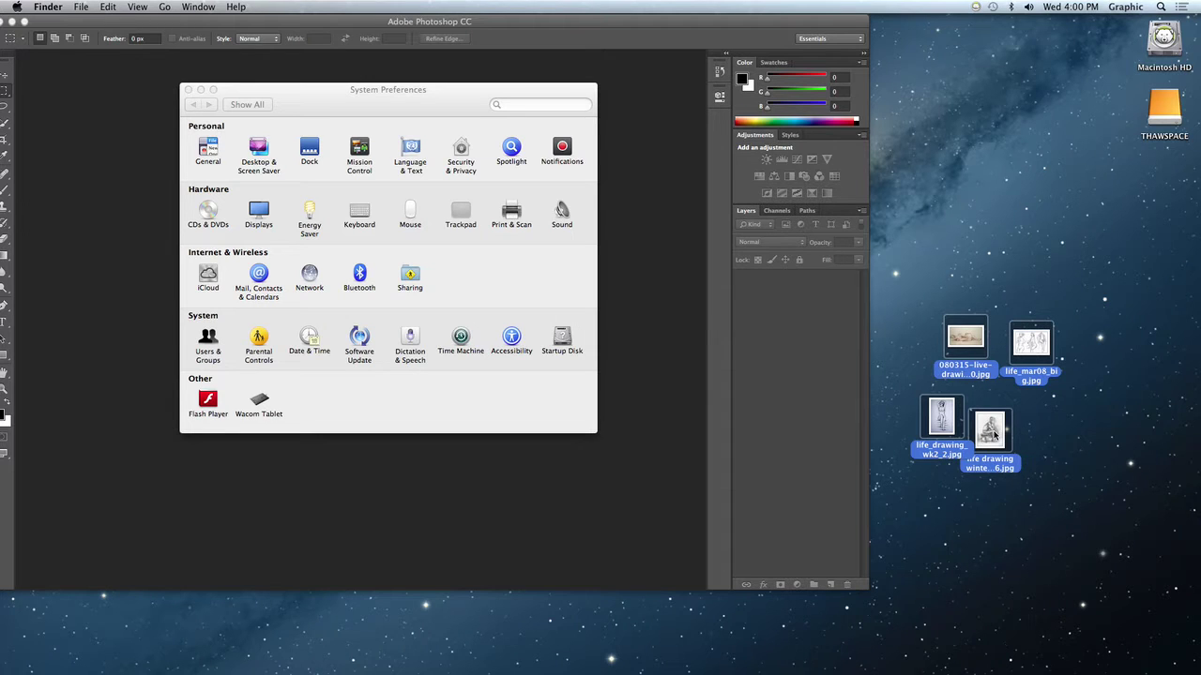
Open the four selected life drawing JPGs with Adobe Photoshop CC (14.1.2)
{"action": "right_click", "coordinate": [995, 434]}
{"action": "mouse_move", "coordinate": [1028, 441]}
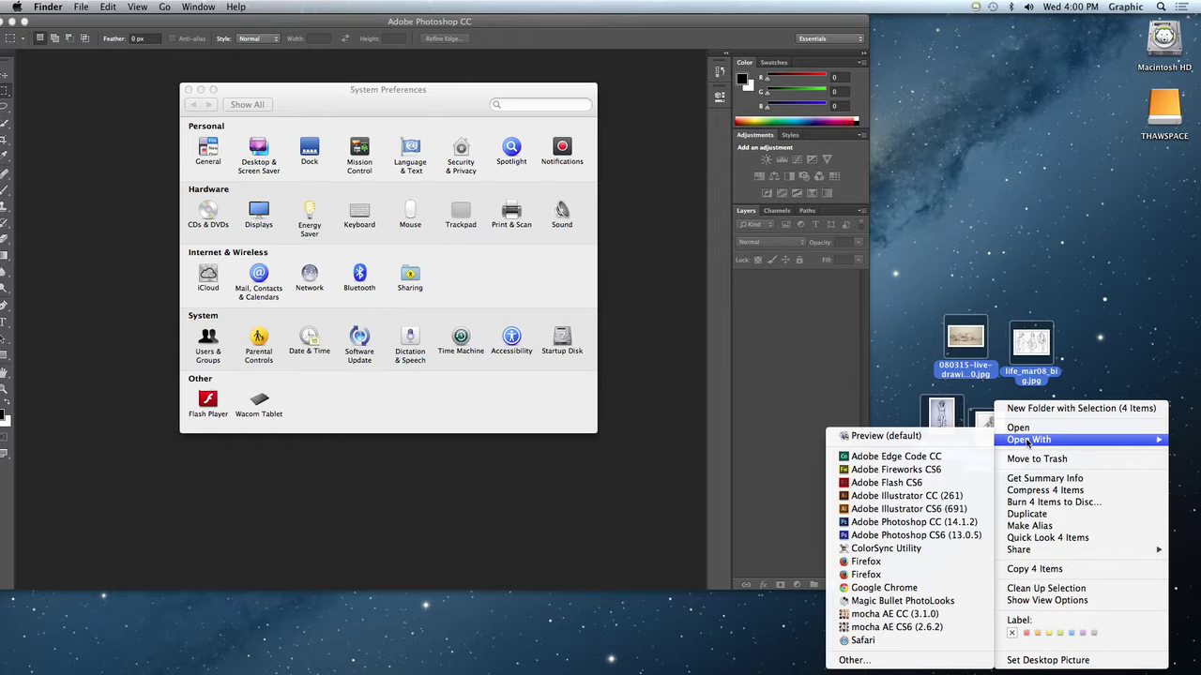
{"action": "left_click", "coordinate": [908, 527]}
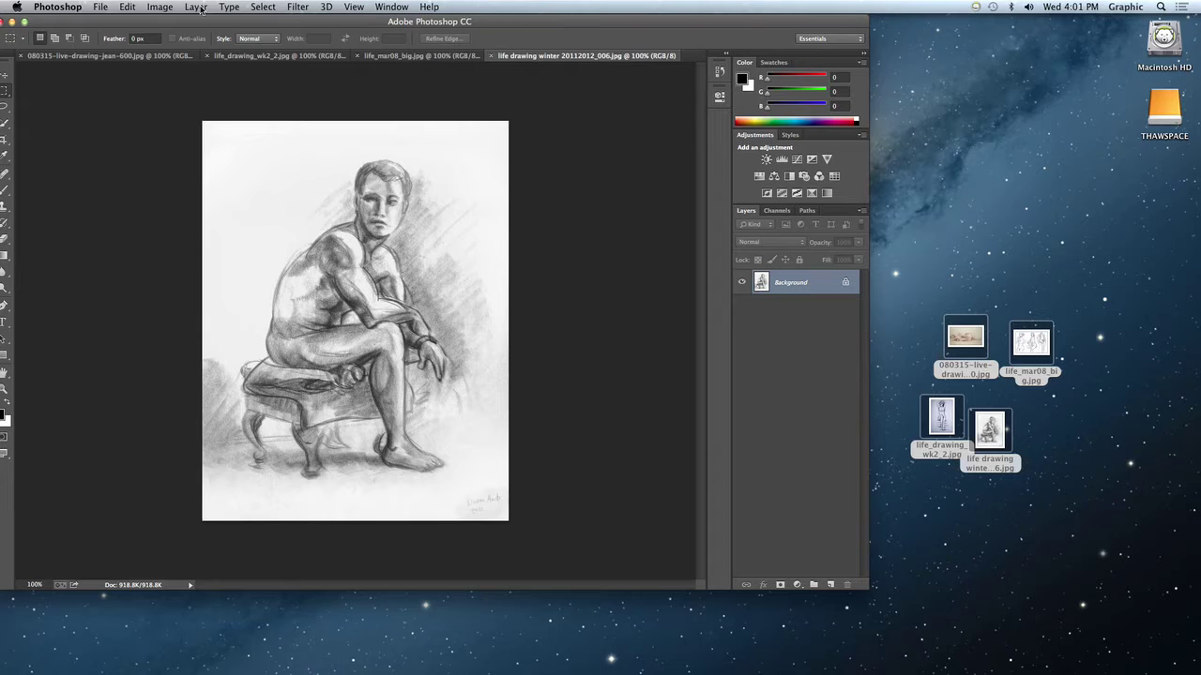
Convert life drawing winter 20112012_006.jpg to Grayscale mode, discarding its colour
{"action": "left_click", "coordinate": [162, 8]}
{"action": "mouse_move", "coordinate": [163, 23]}
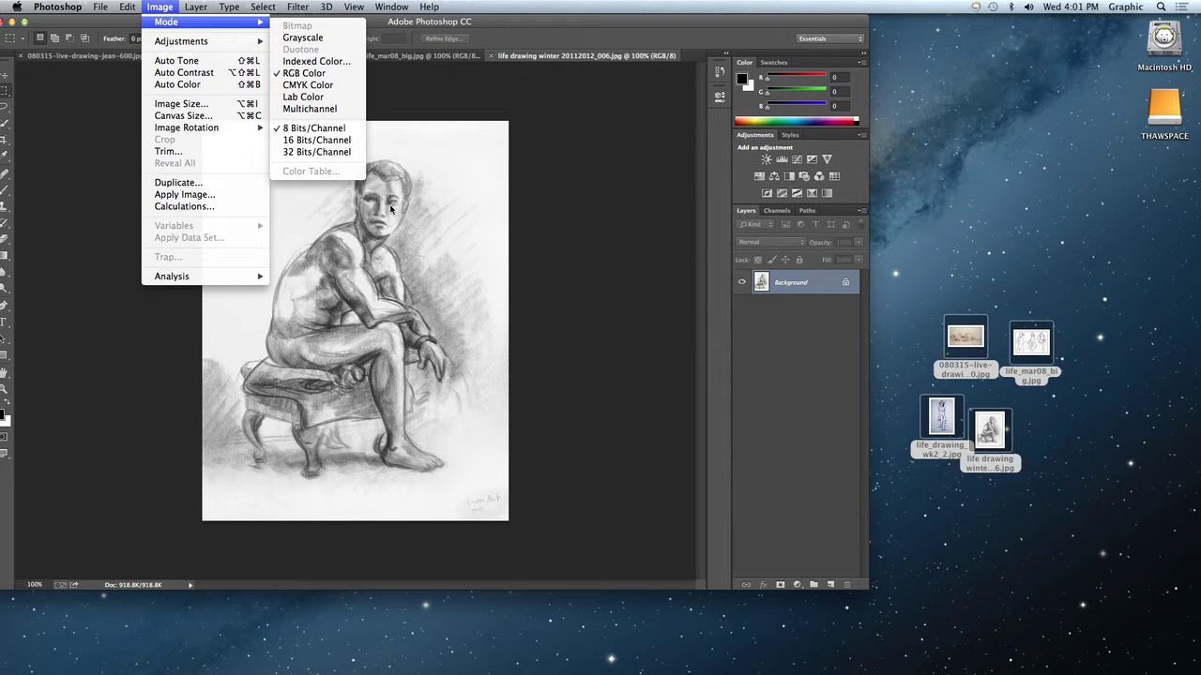
{"action": "left_click", "coordinate": [310, 41]}
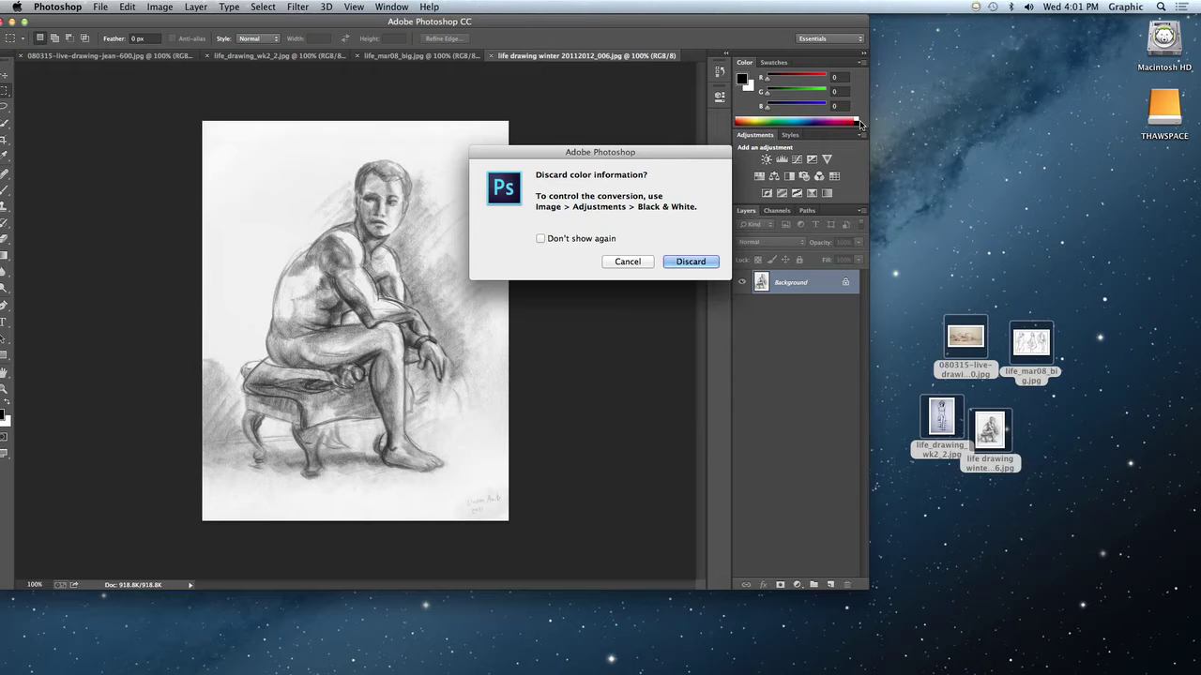
{"action": "left_click", "coordinate": [702, 261]}
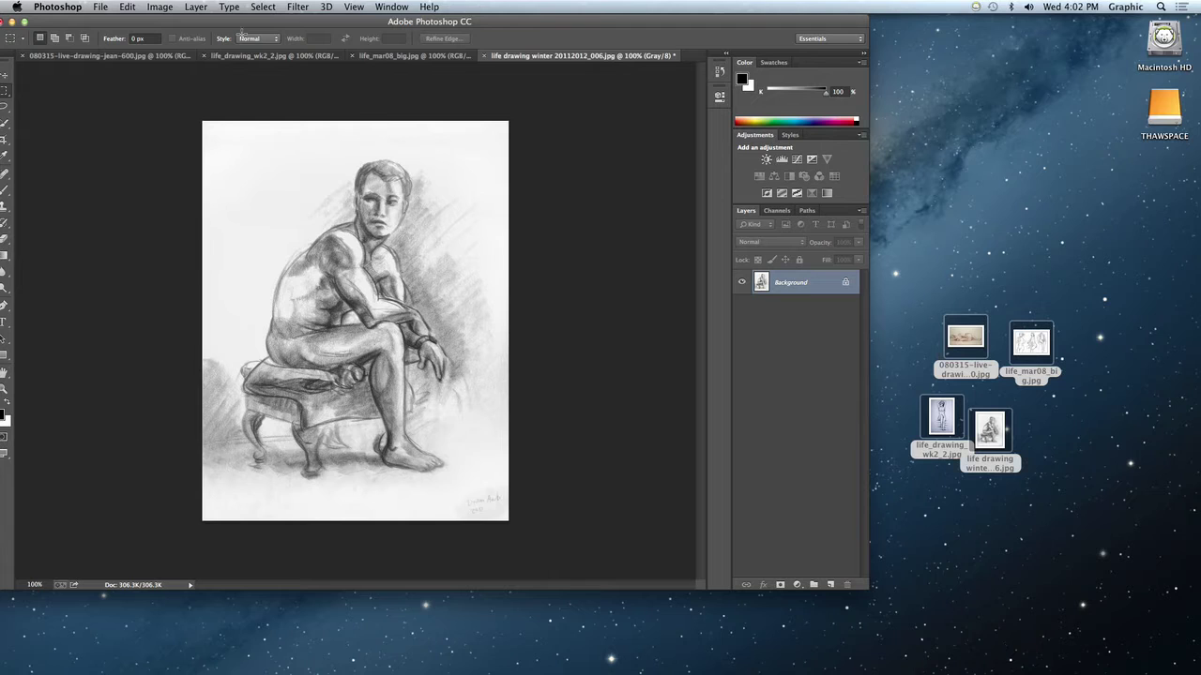
Start a Save As for the grayscale drawing with TIFF chosen as the format
{"action": "left_click", "coordinate": [100, 7]}
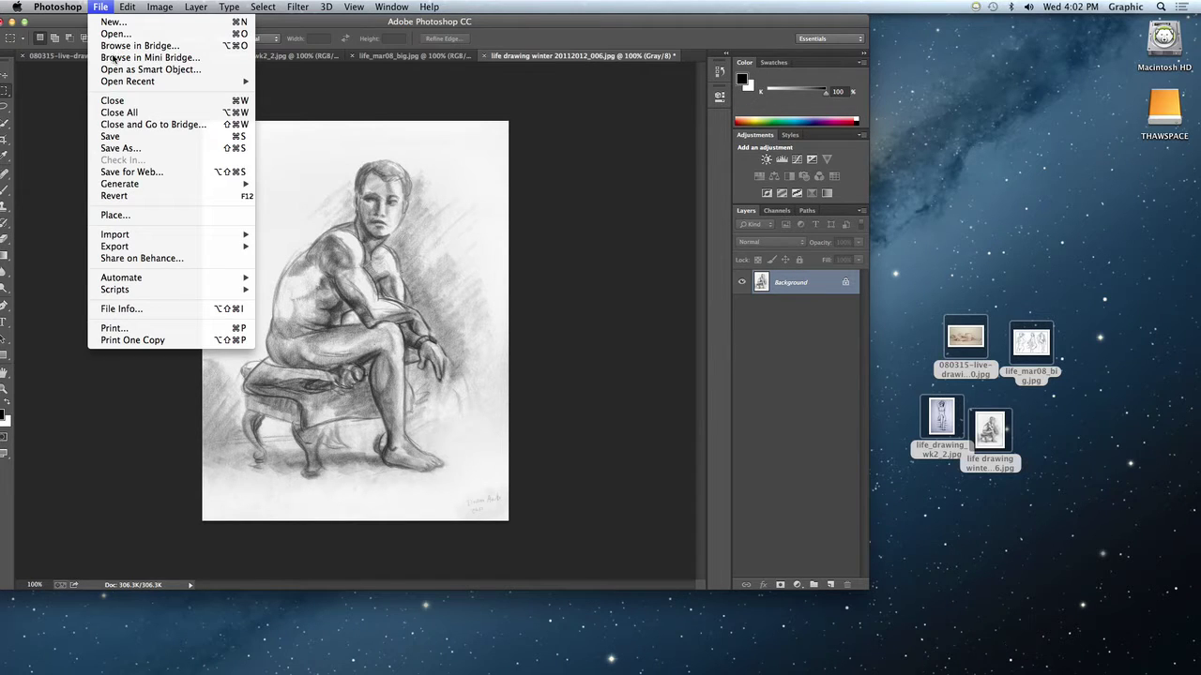
{"action": "left_click", "coordinate": [129, 149]}
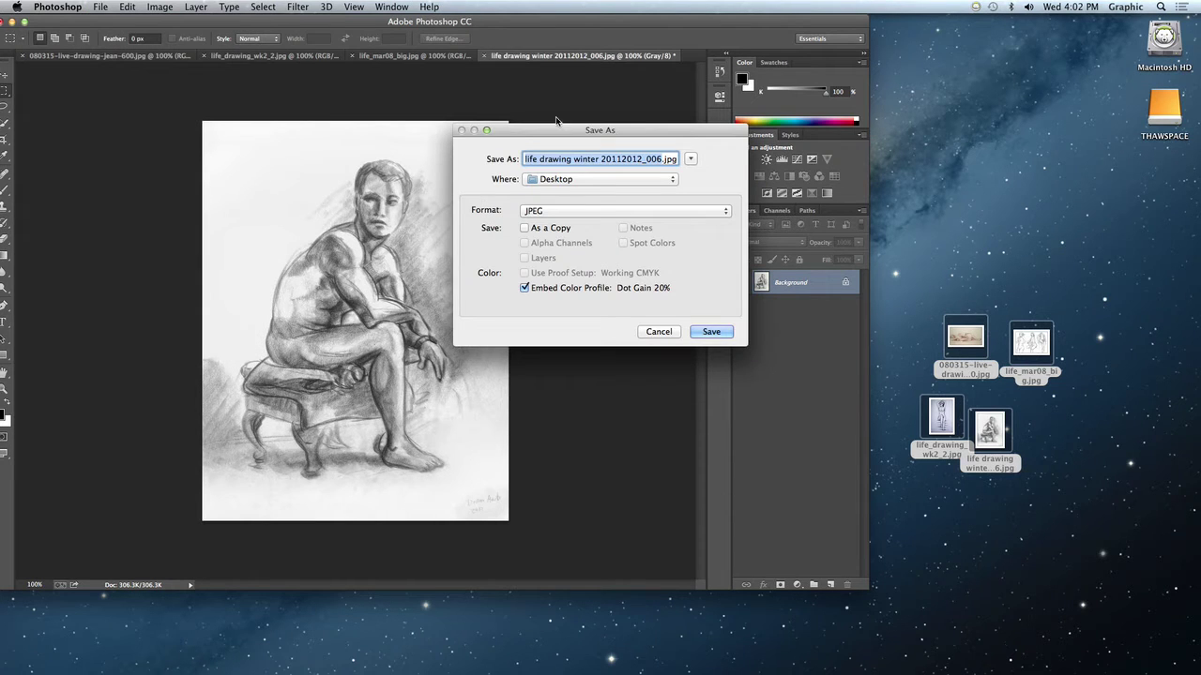
{"action": "left_click", "coordinate": [542, 212]}
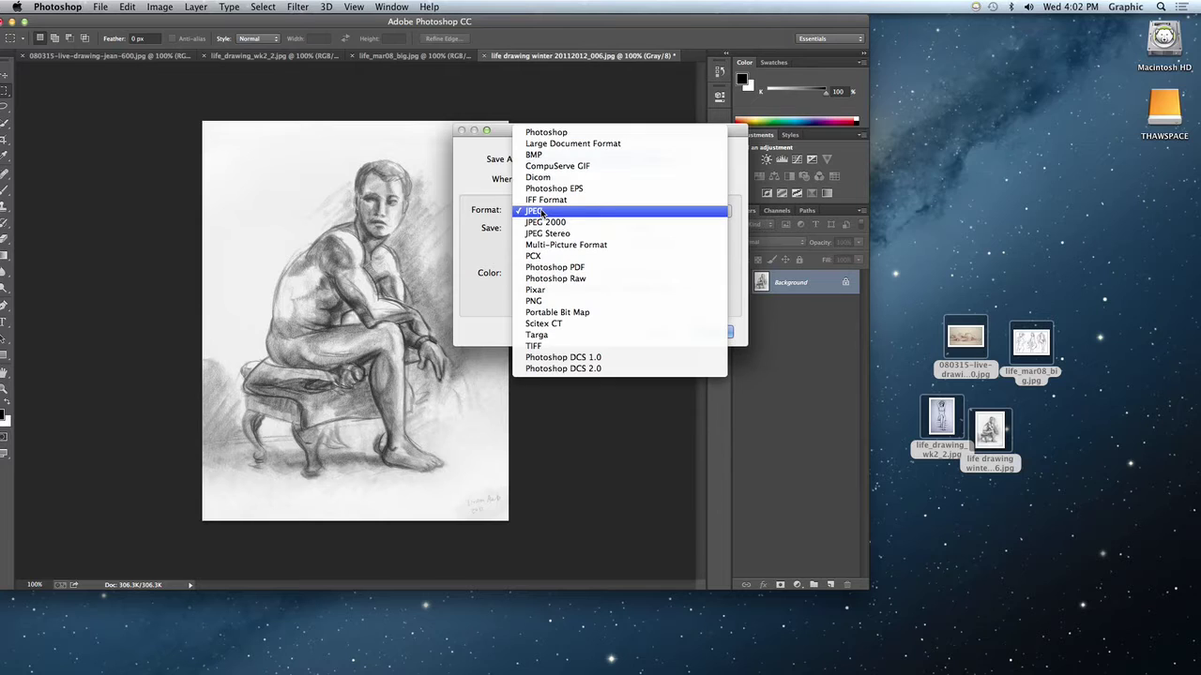
{"action": "left_click", "coordinate": [537, 347]}
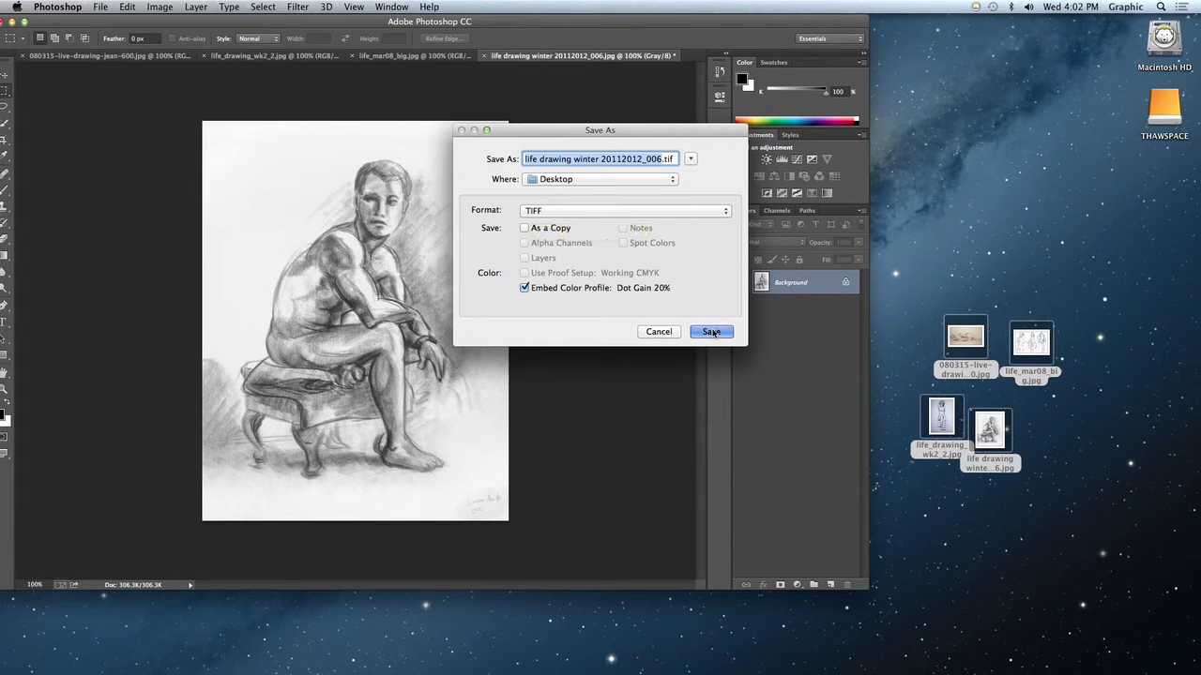
Save life drawing winter 20112012_006.tif to the Desktop with Image Compression None
{"action": "key", "text": "Return"}
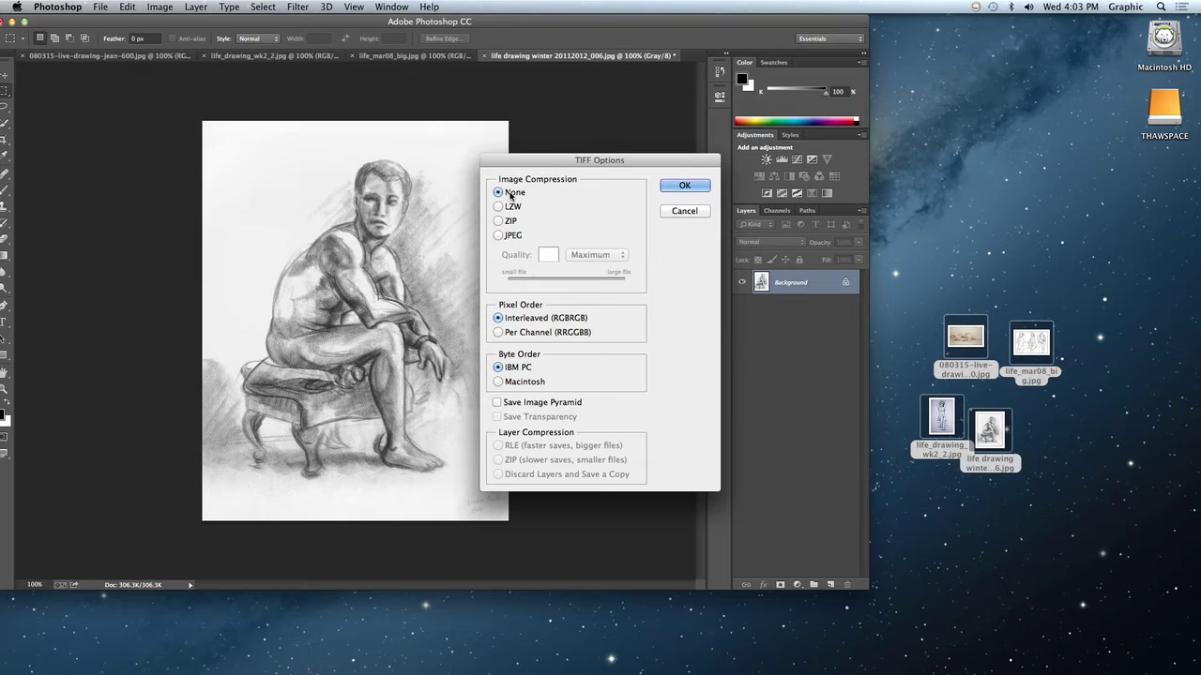
{"action": "left_click", "coordinate": [681, 187]}
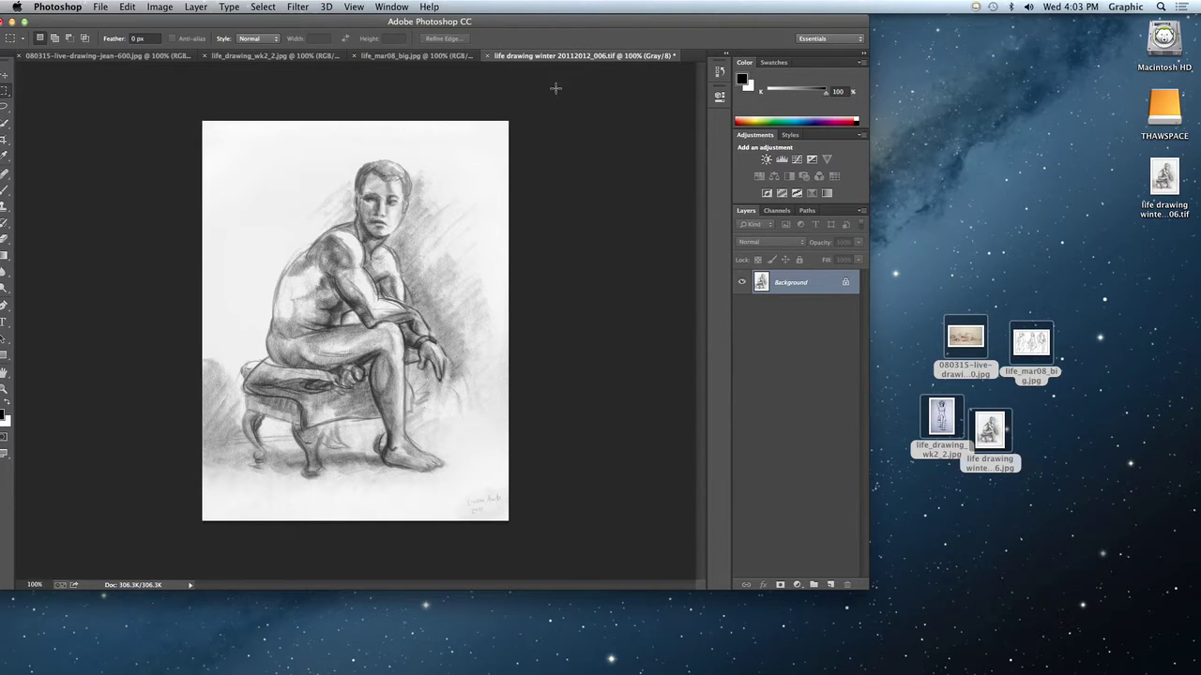
Rename the desktop TIFF to the artist's name followed by _thinker
{"action": "left_click", "coordinate": [1163, 212]}
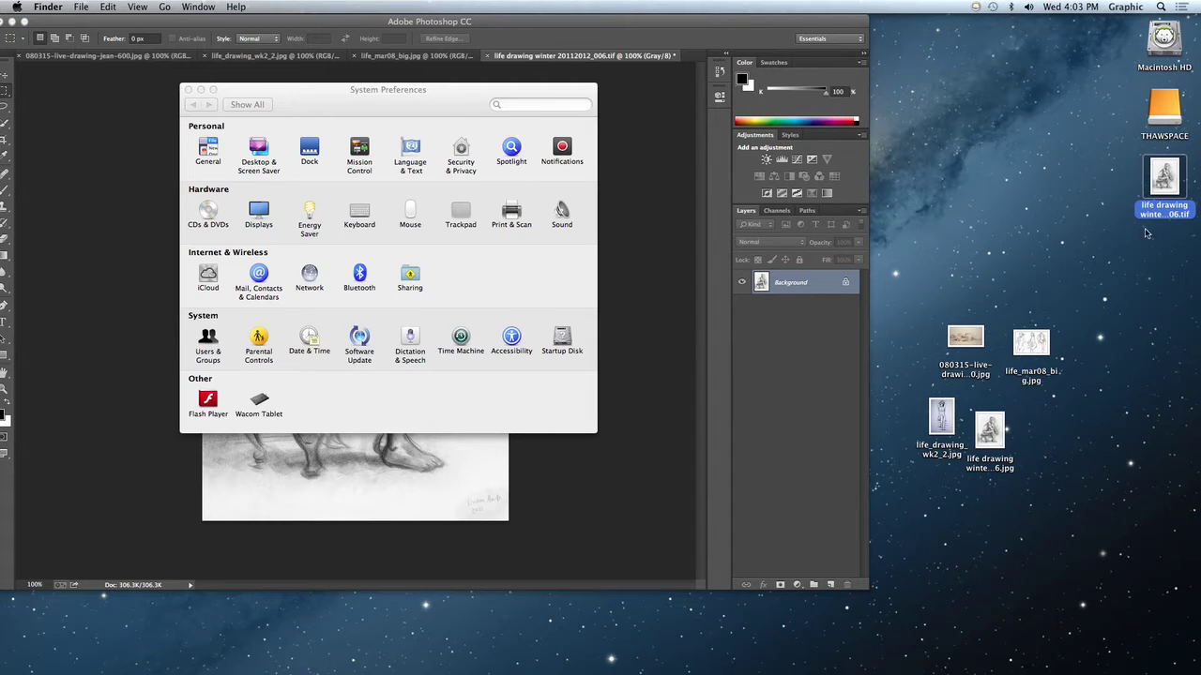
{"action": "left_click", "coordinate": [1152, 210]}
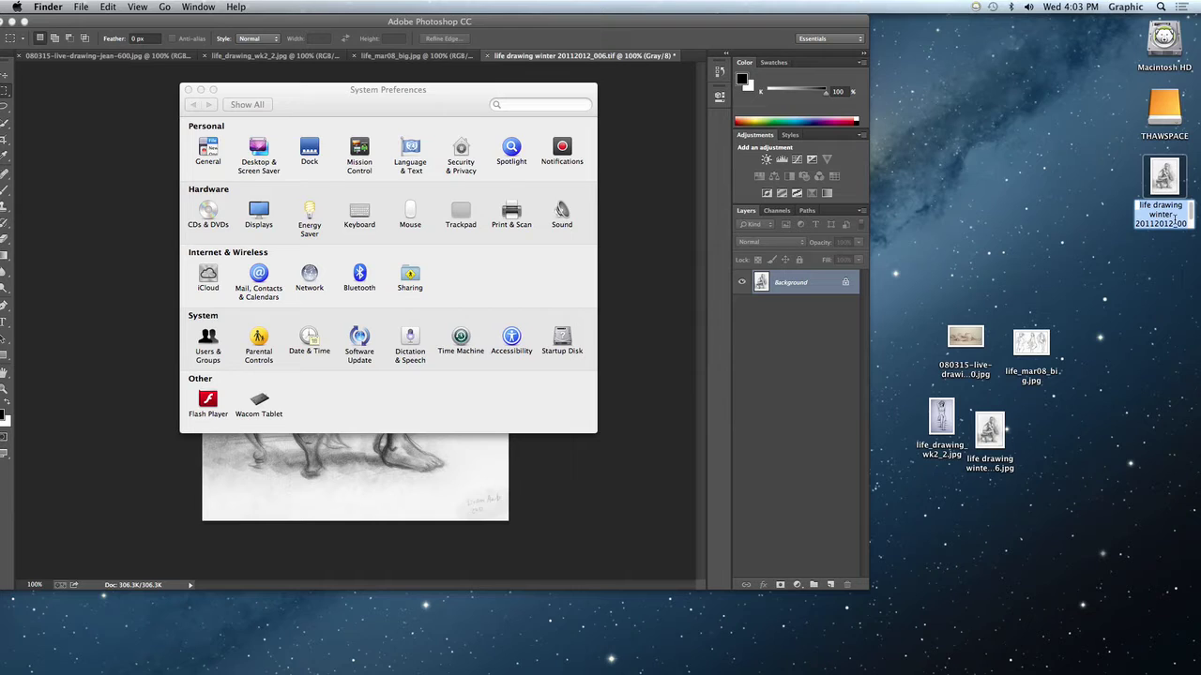
{"action": "key", "text": "BackSpace"}
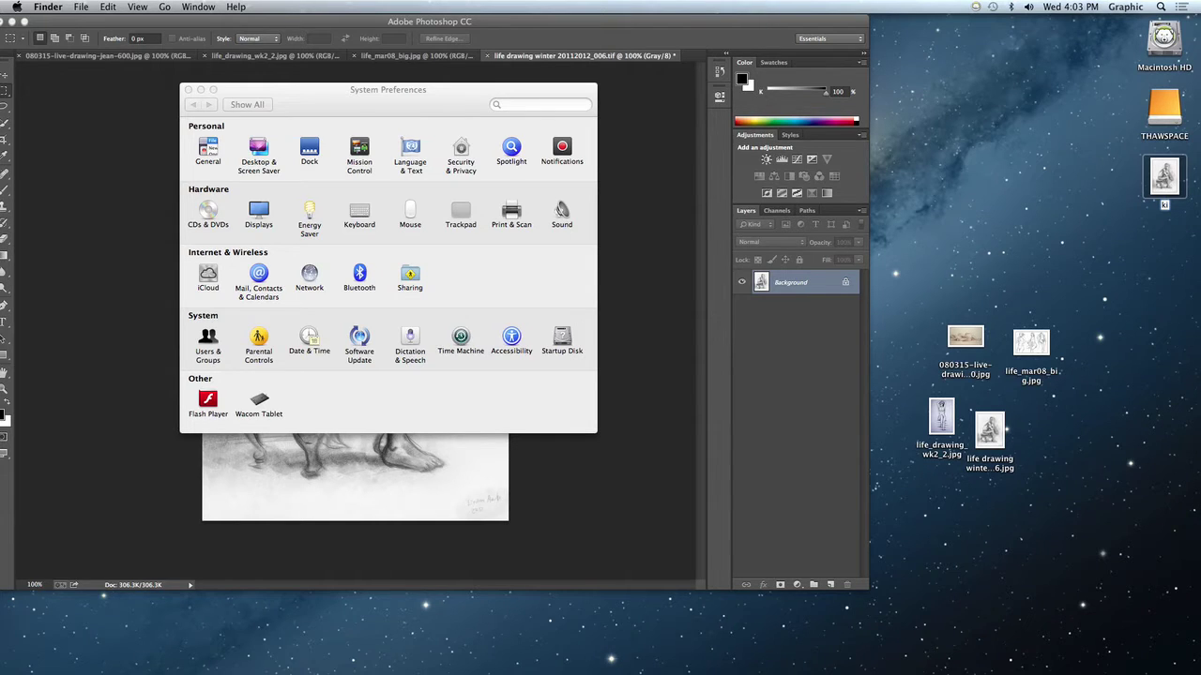
{"action": "type", "text": "nney_jim_thinker"}
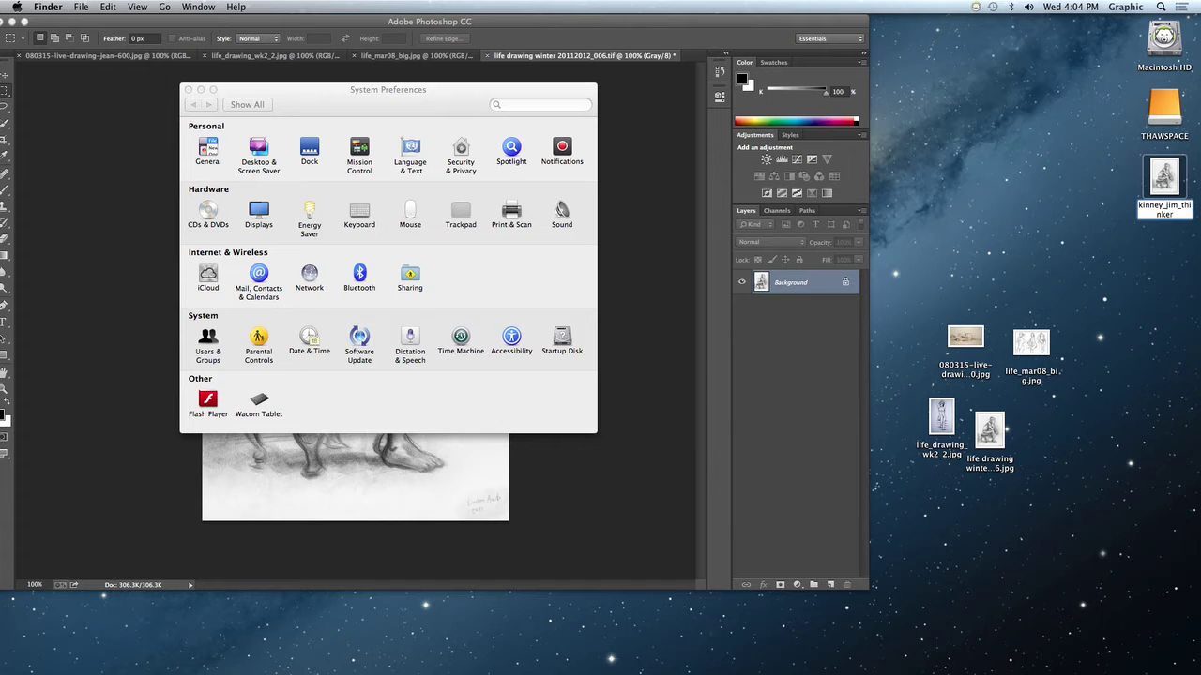
{"action": "key", "text": "Return"}
Shift the renamed TIFF's icon left on the Desktop, leaving its name unchanged
{"action": "left_click", "coordinate": [1118, 287]}
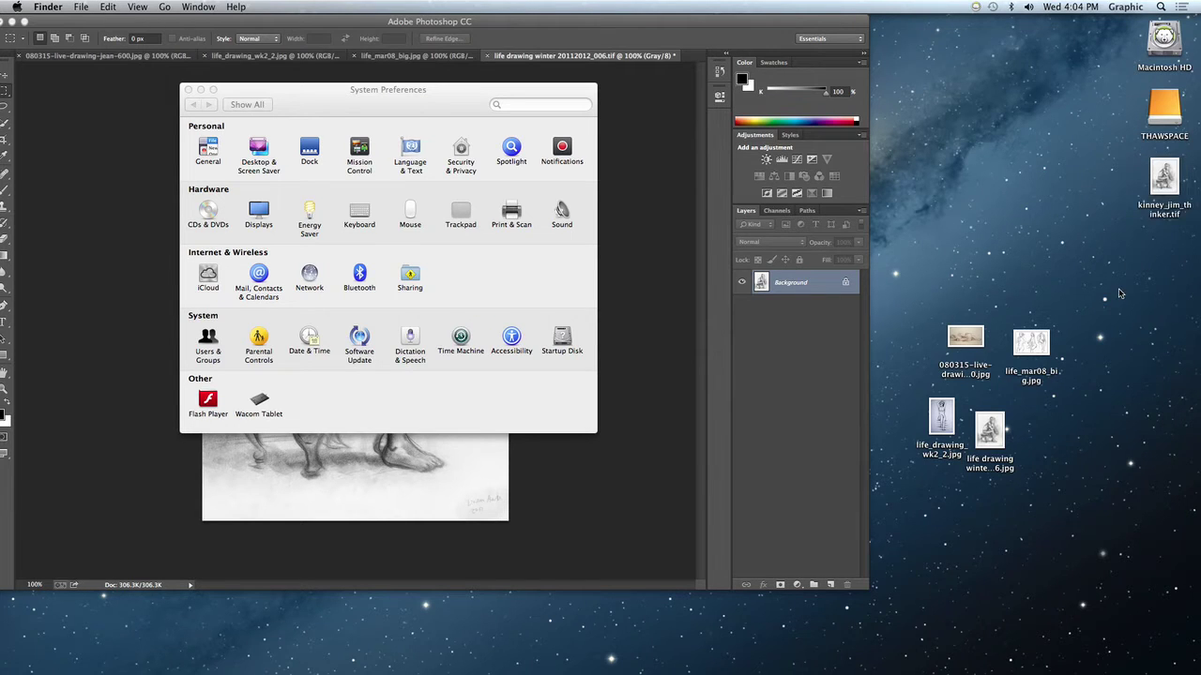
{"action": "left_click_drag", "start_coordinate": [1163, 188], "coordinate": [1017, 188]}
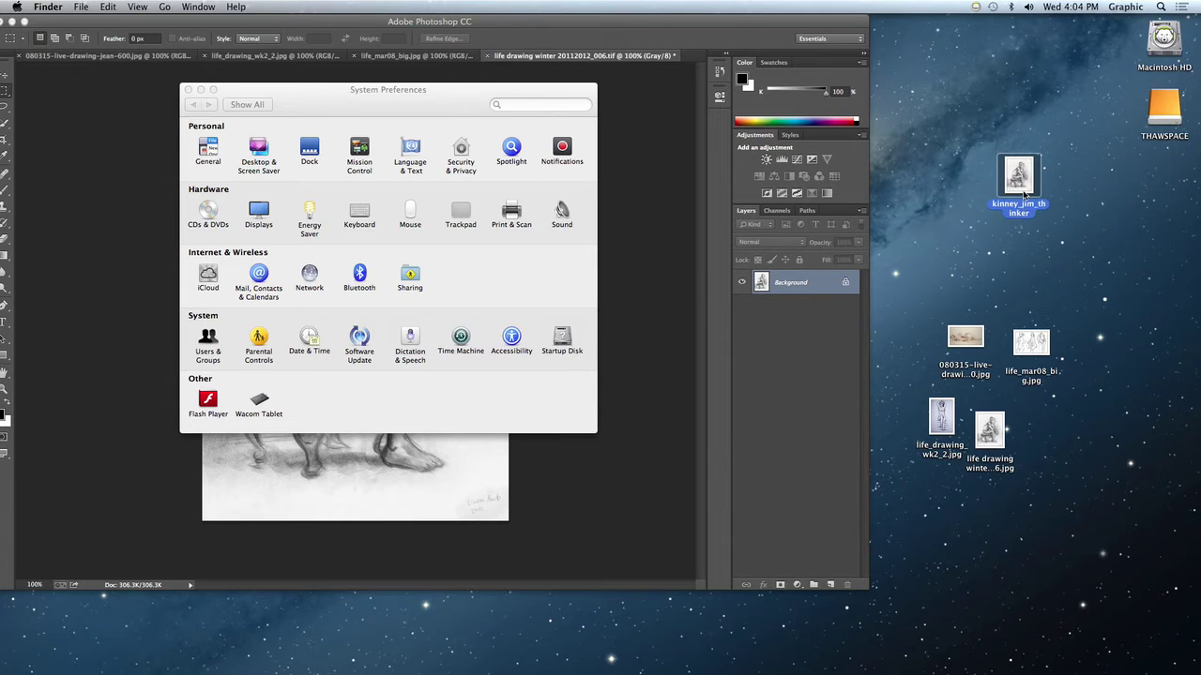
{"action": "left_click", "coordinate": [1038, 242]}
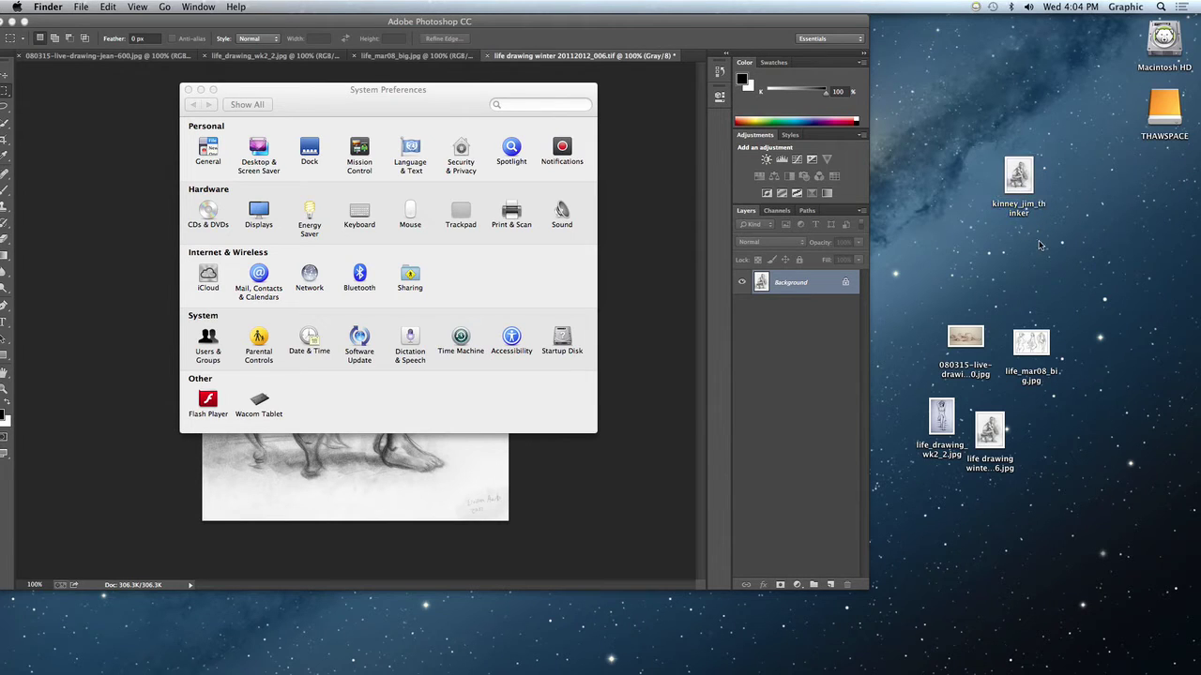
{"action": "left_click", "coordinate": [1023, 185]}
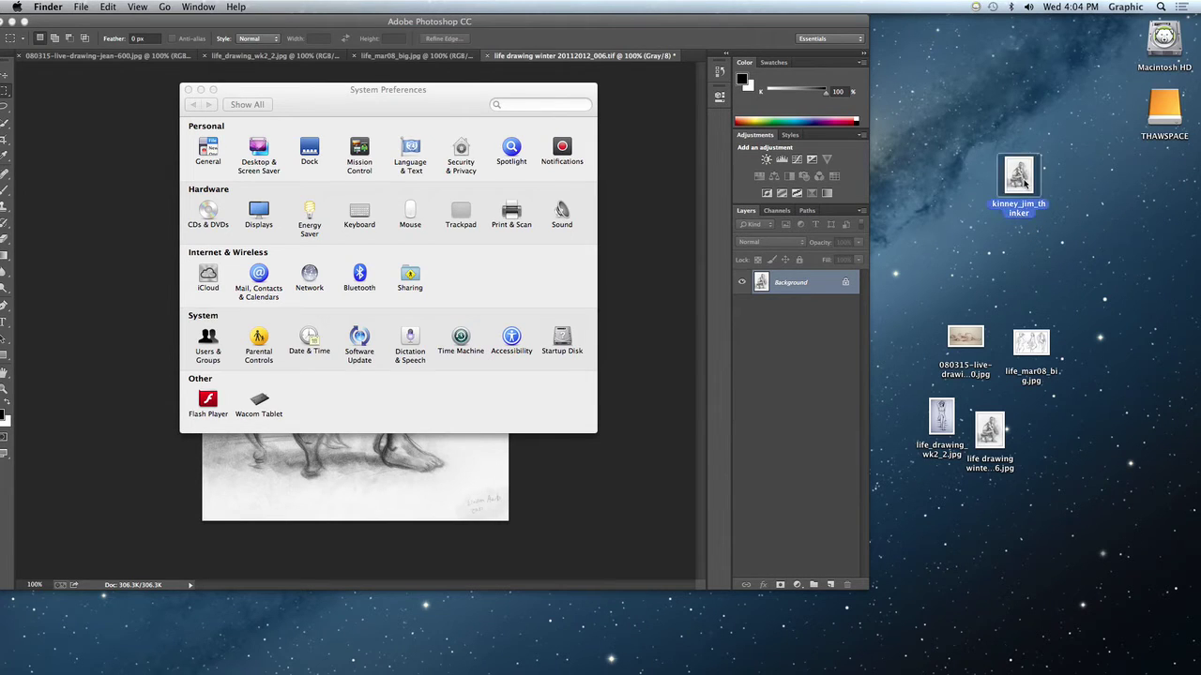
{"action": "left_click", "coordinate": [1069, 203]}
{"action": "left_click", "coordinate": [1020, 197]}
{"action": "double_click", "coordinate": [1018, 211]}
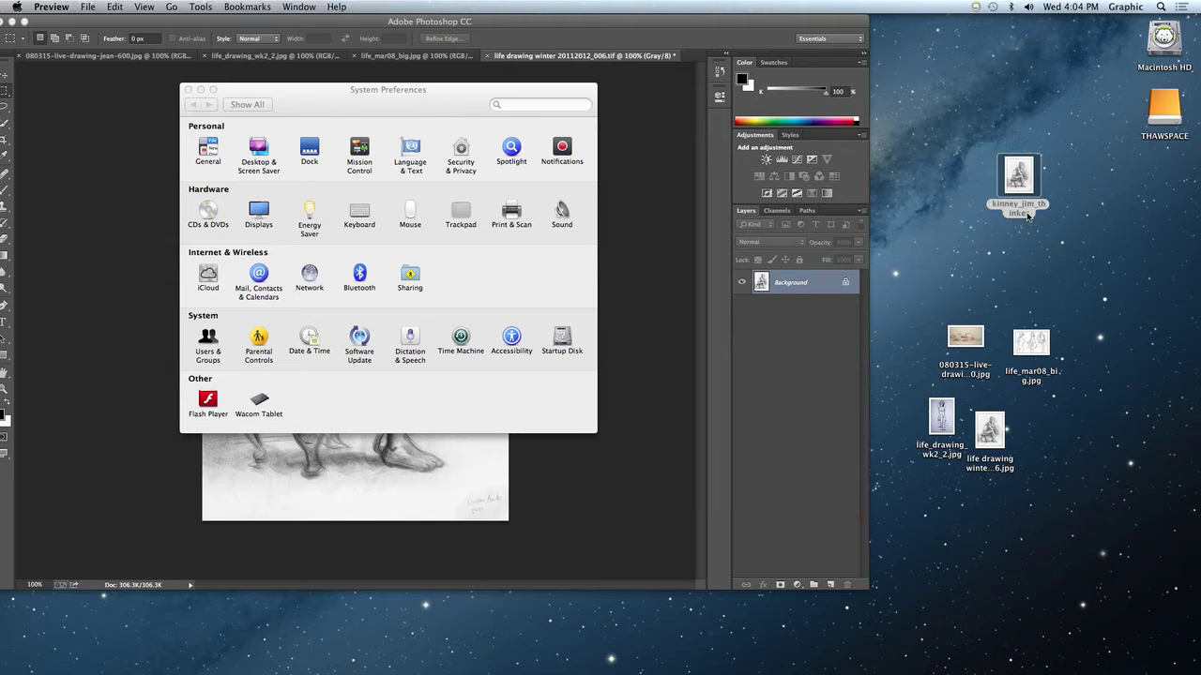
{"action": "left_click", "coordinate": [1027, 216]}
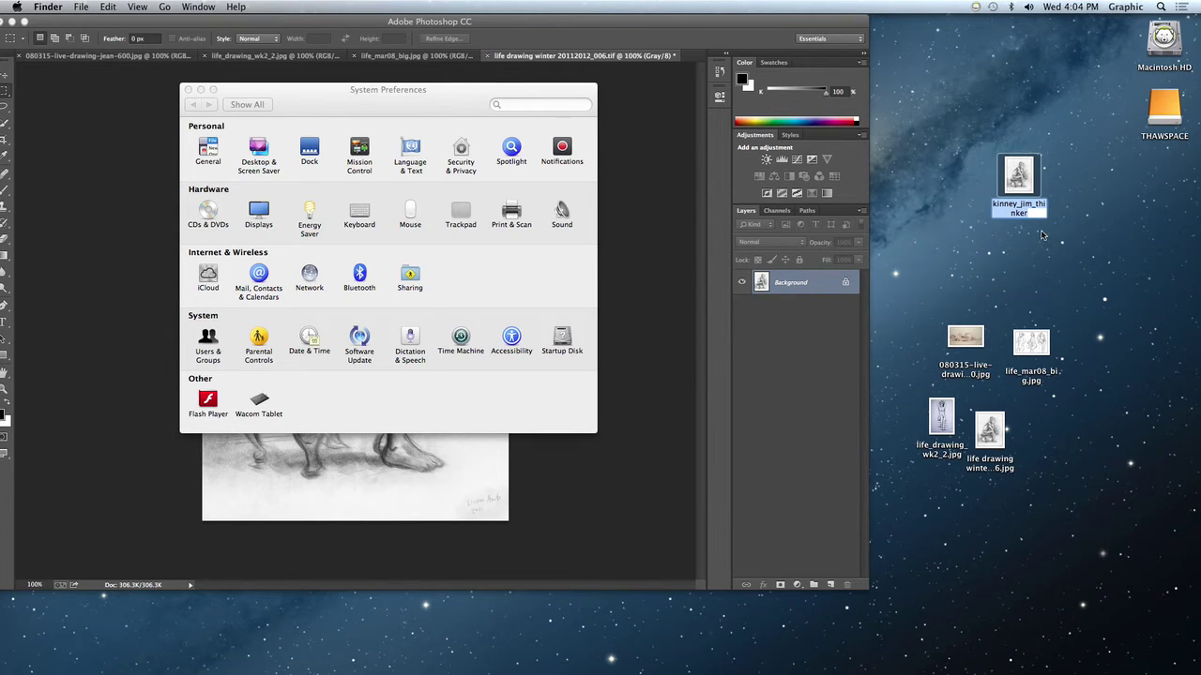
{"action": "left_click", "coordinate": [1042, 236]}
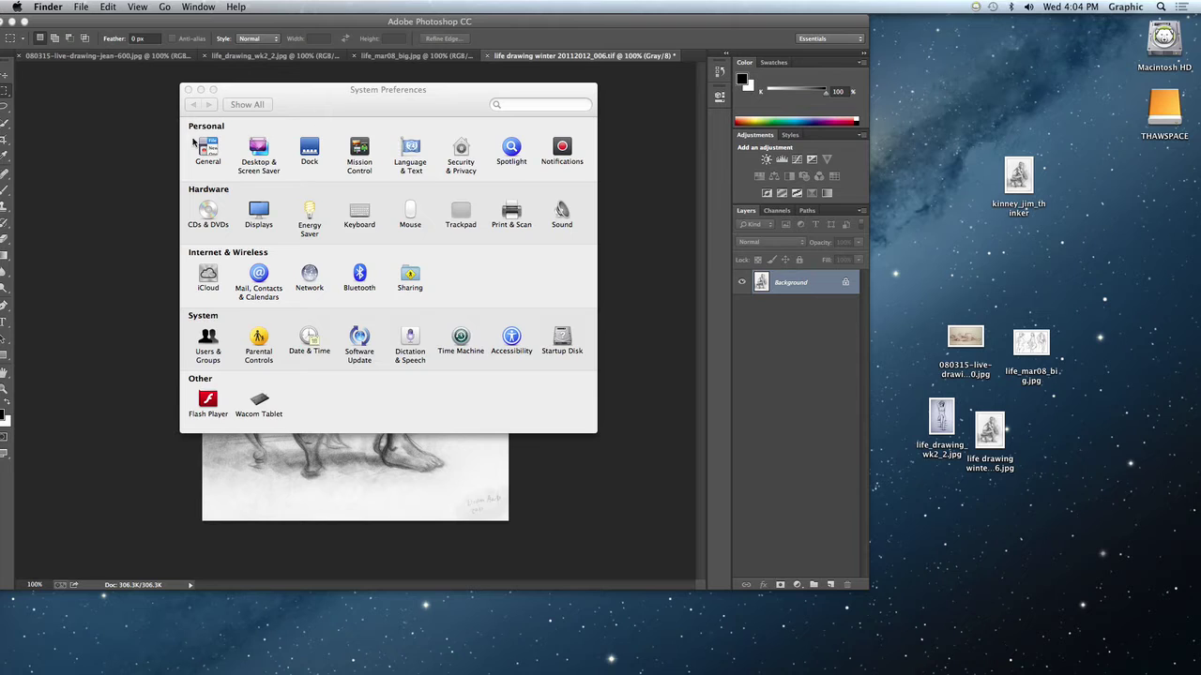
Close the grayscale document without saving and switch to life_drawing_wk2_2.jpg
{"action": "left_click", "coordinate": [113, 137]}
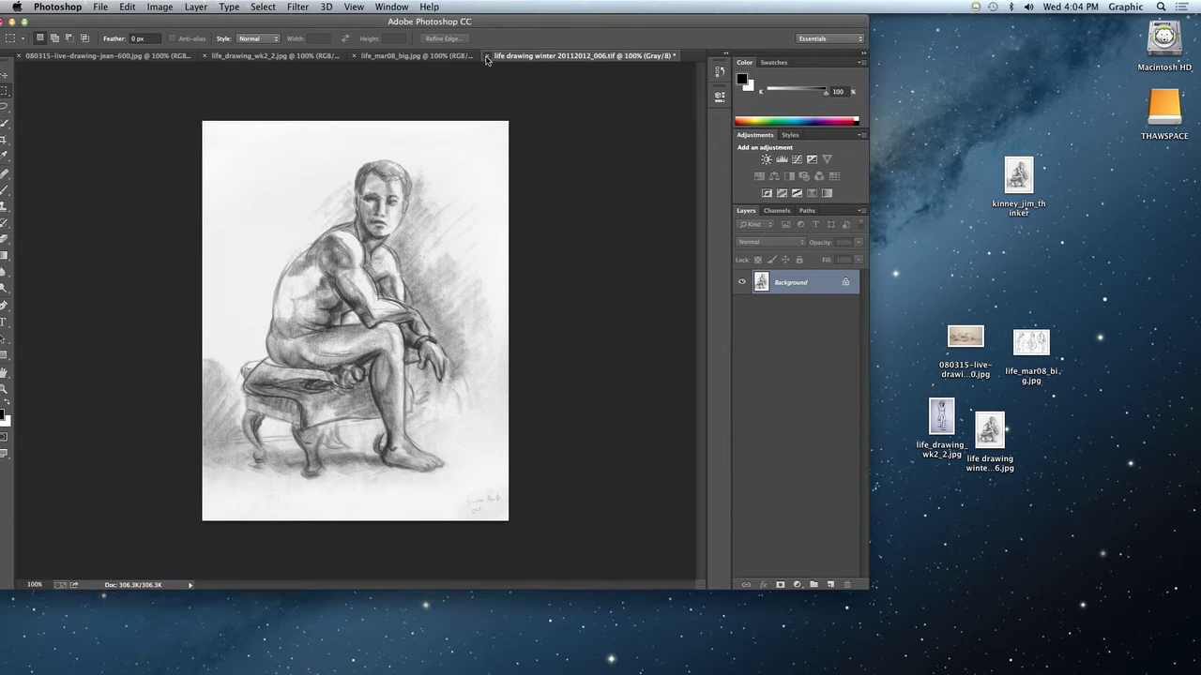
{"action": "left_click", "coordinate": [486, 57]}
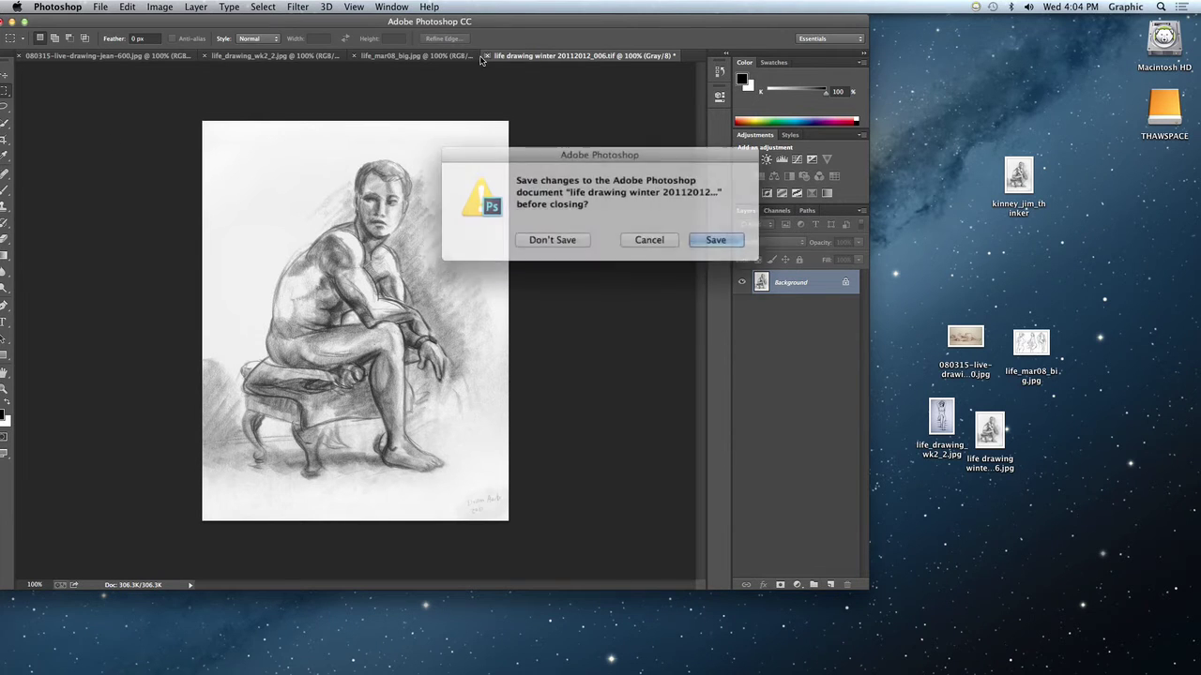
{"action": "left_click", "coordinate": [557, 238]}
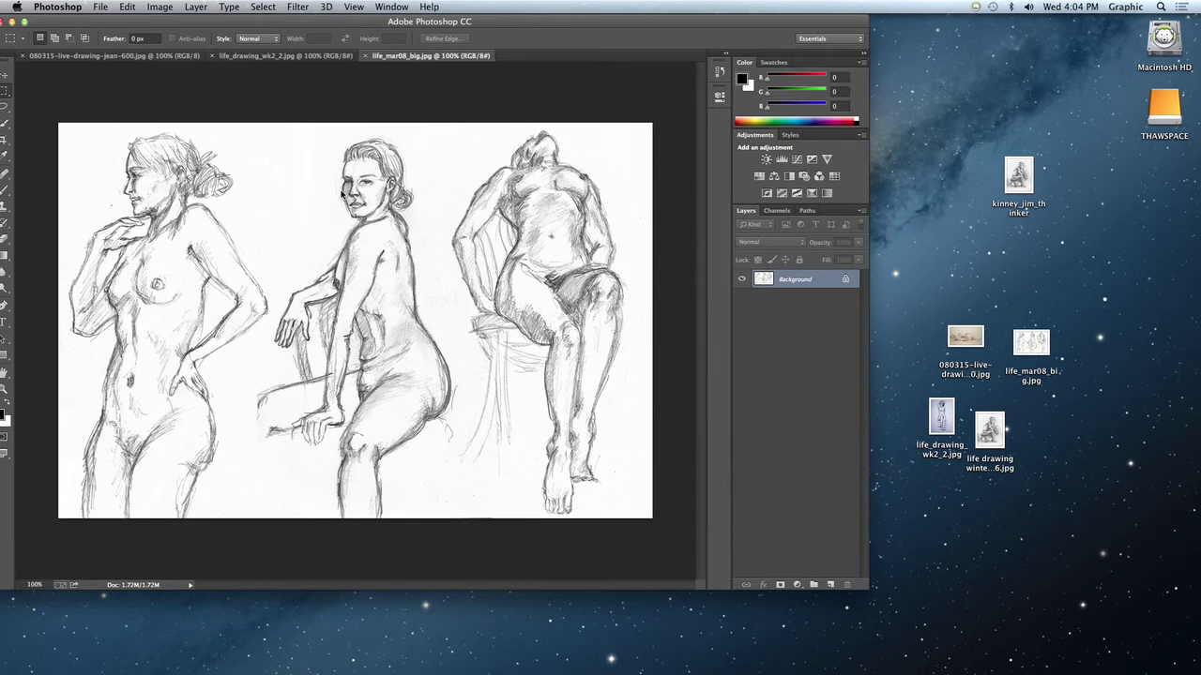
{"action": "left_click", "coordinate": [241, 56]}
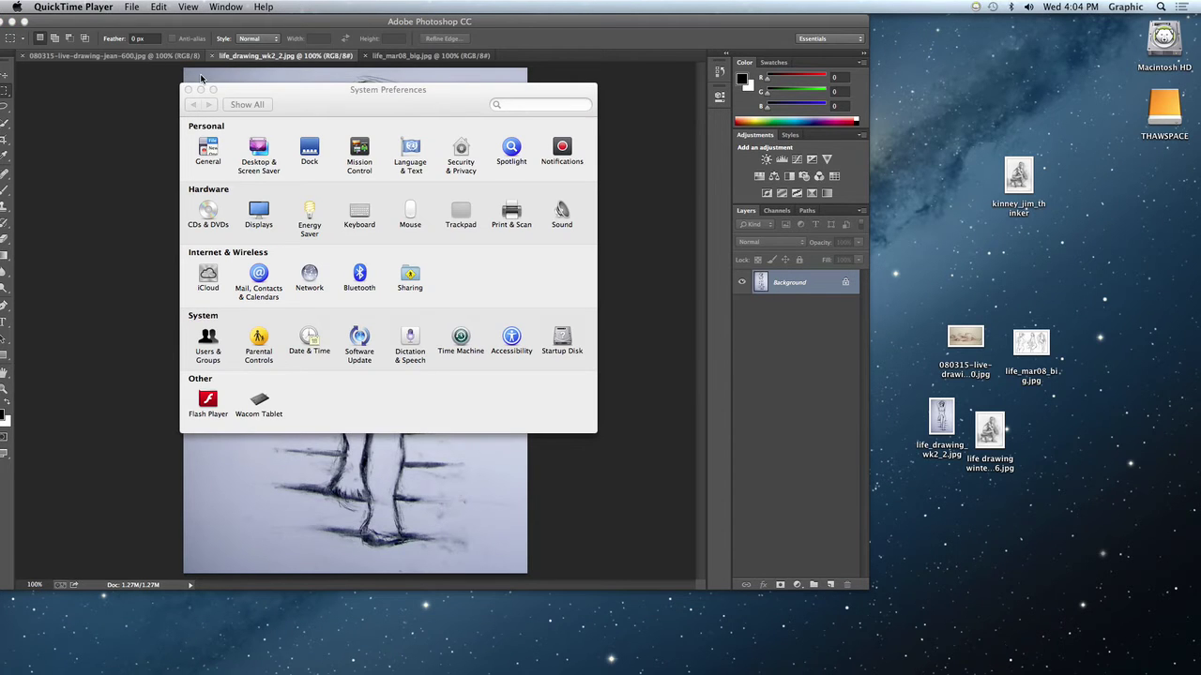
Move the System Preferences window aside and close it
{"action": "left_click", "coordinate": [327, 88]}
{"action": "left_click_drag", "start_coordinate": [327, 88], "coordinate": [463, 122]}
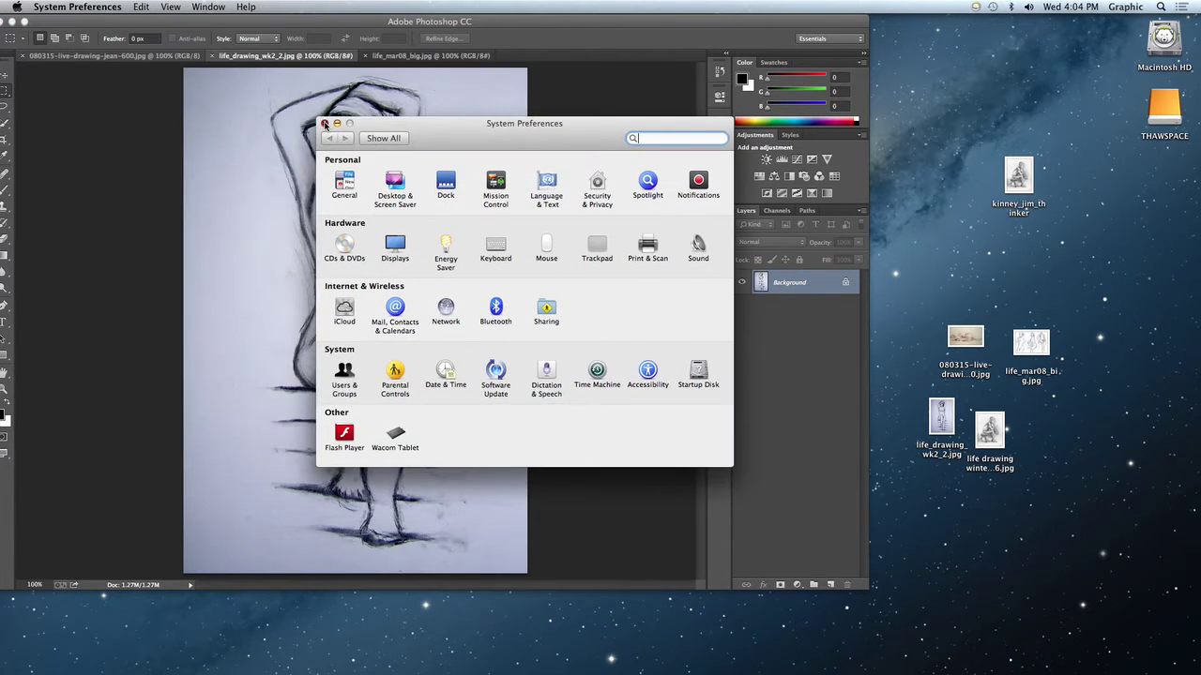
{"action": "left_click", "coordinate": [324, 124]}
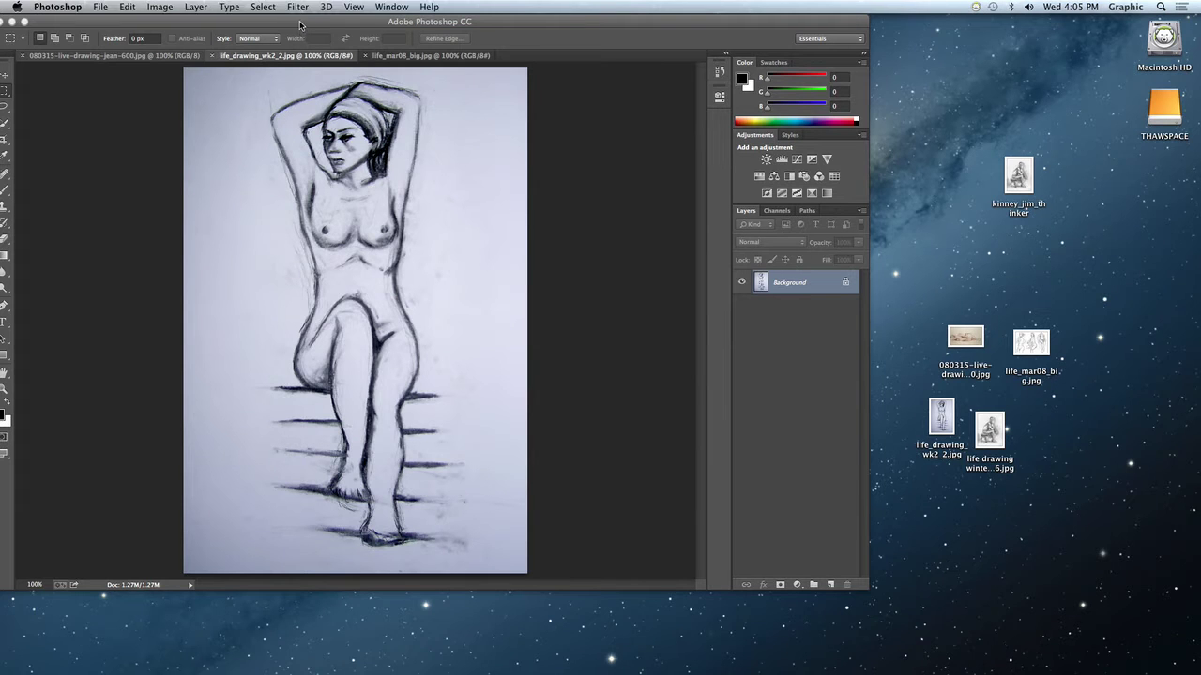
Shift the Photoshop window and convert life_drawing_wk2_2.jpg to Grayscale, discarding colour
{"action": "left_click_drag", "start_coordinate": [356, 18], "coordinate": [520, 44]}
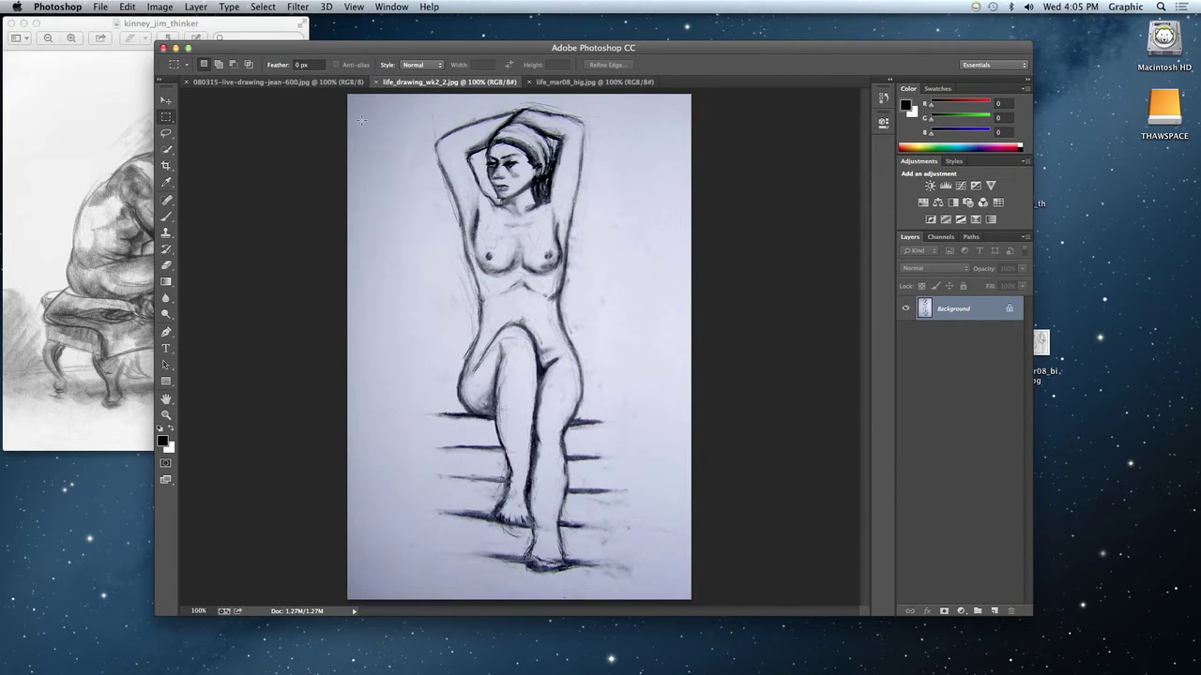
{"action": "left_click", "coordinate": [166, 10]}
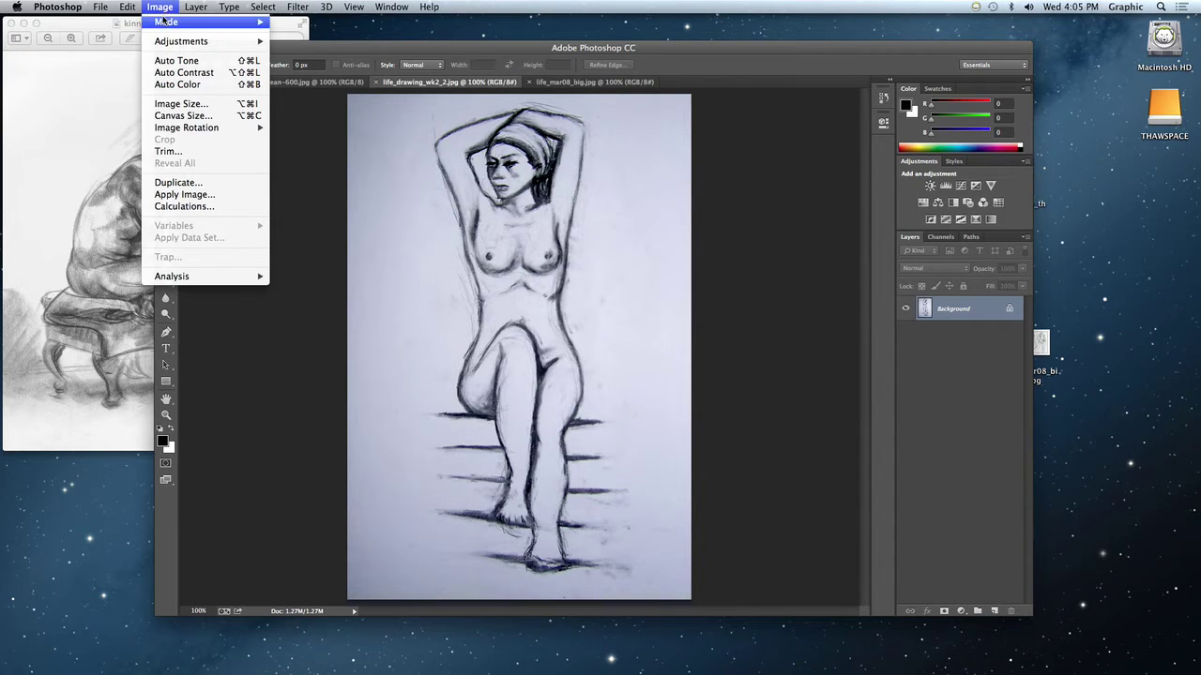
{"action": "mouse_move", "coordinate": [167, 22]}
{"action": "left_click", "coordinate": [303, 37]}
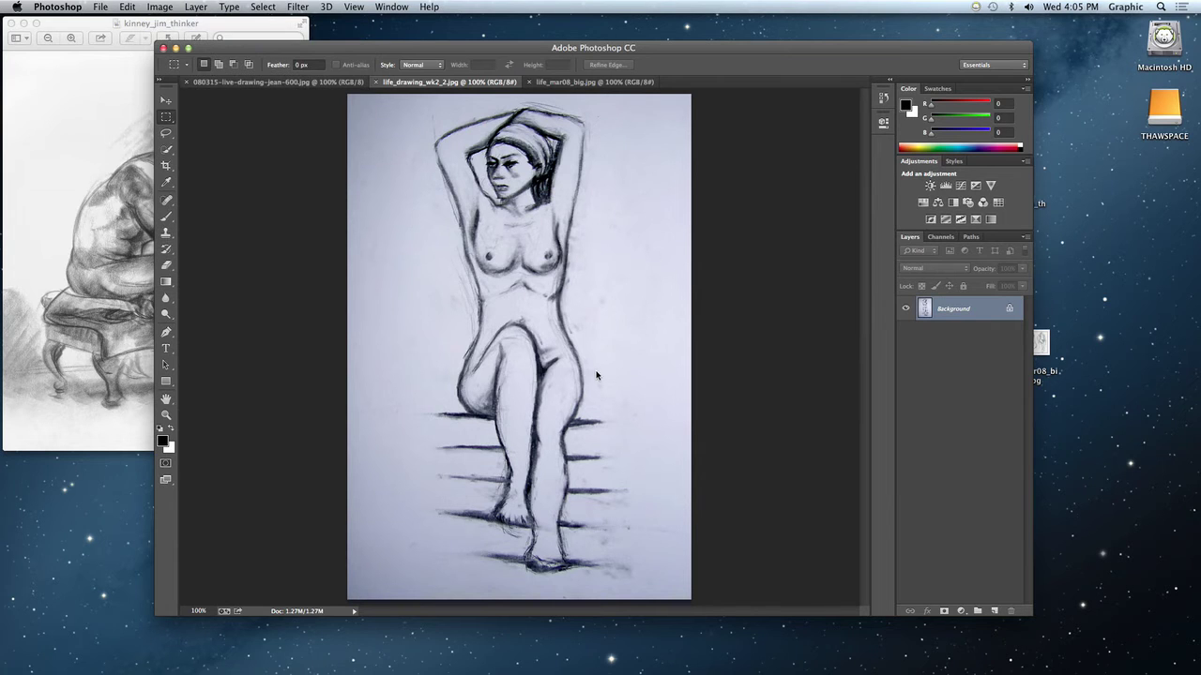
{"action": "left_click", "coordinate": [690, 261]}
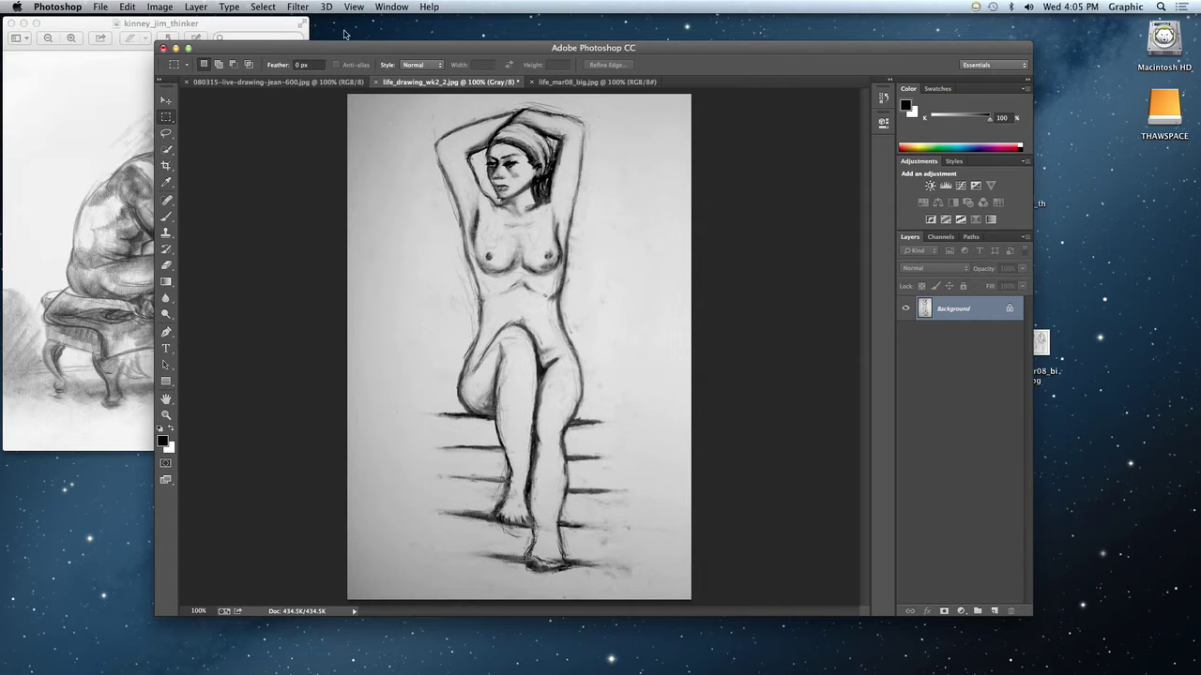
{"action": "left_click", "coordinate": [296, 8]}
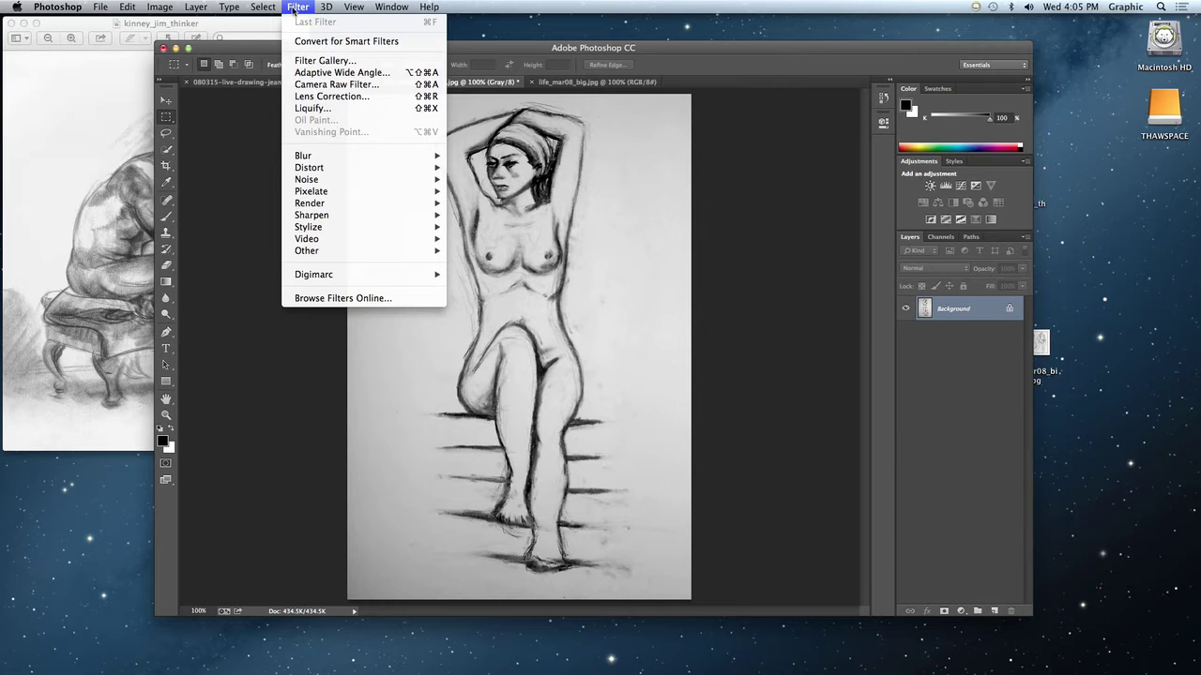
Open Lens Correction on the grayscale sketch with its Custom tab showing
{"action": "left_click", "coordinate": [328, 98]}
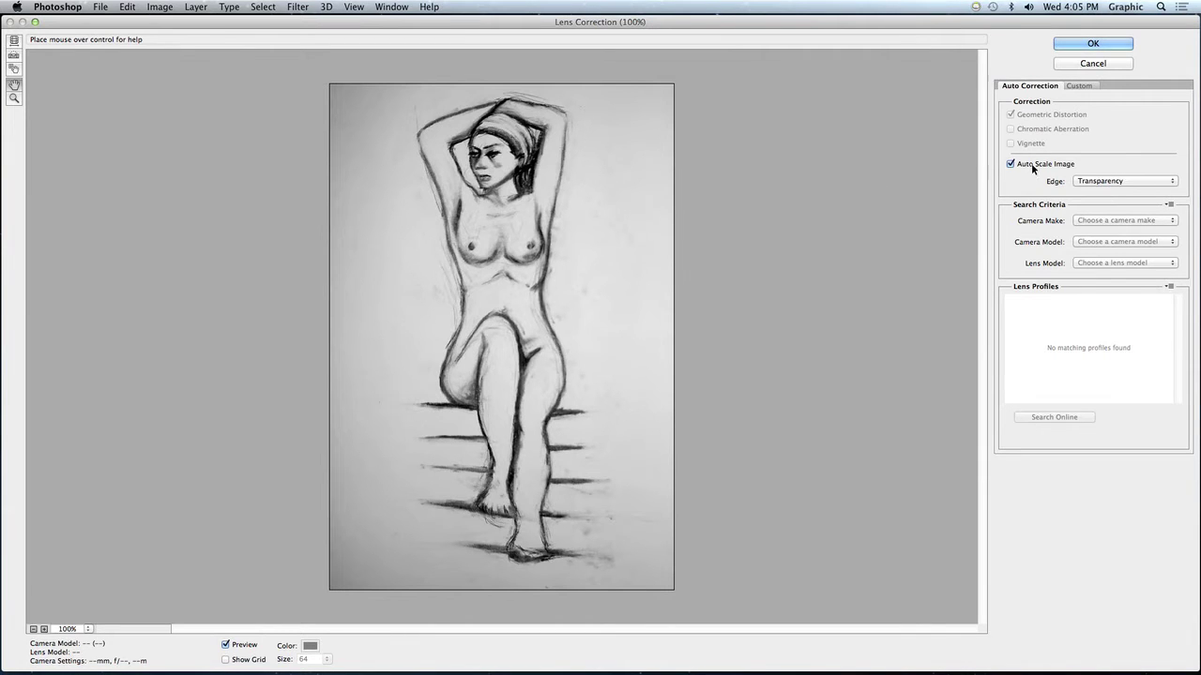
{"action": "left_click", "coordinate": [1080, 85]}
{"action": "left_click", "coordinate": [1032, 87]}
{"action": "left_click", "coordinate": [1079, 86]}
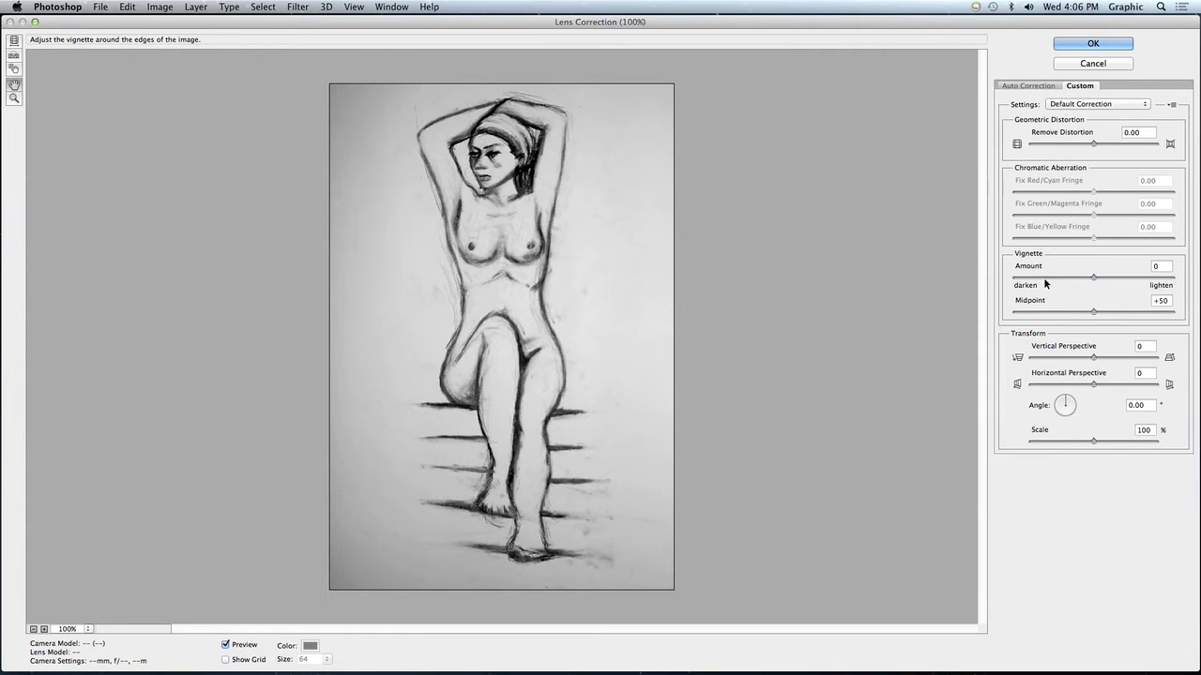
Sweep the Vignette Amount from about -100 up to +100, leaving it at +26
{"action": "left_click_drag", "start_coordinate": [1094, 273], "coordinate": [1015, 288]}
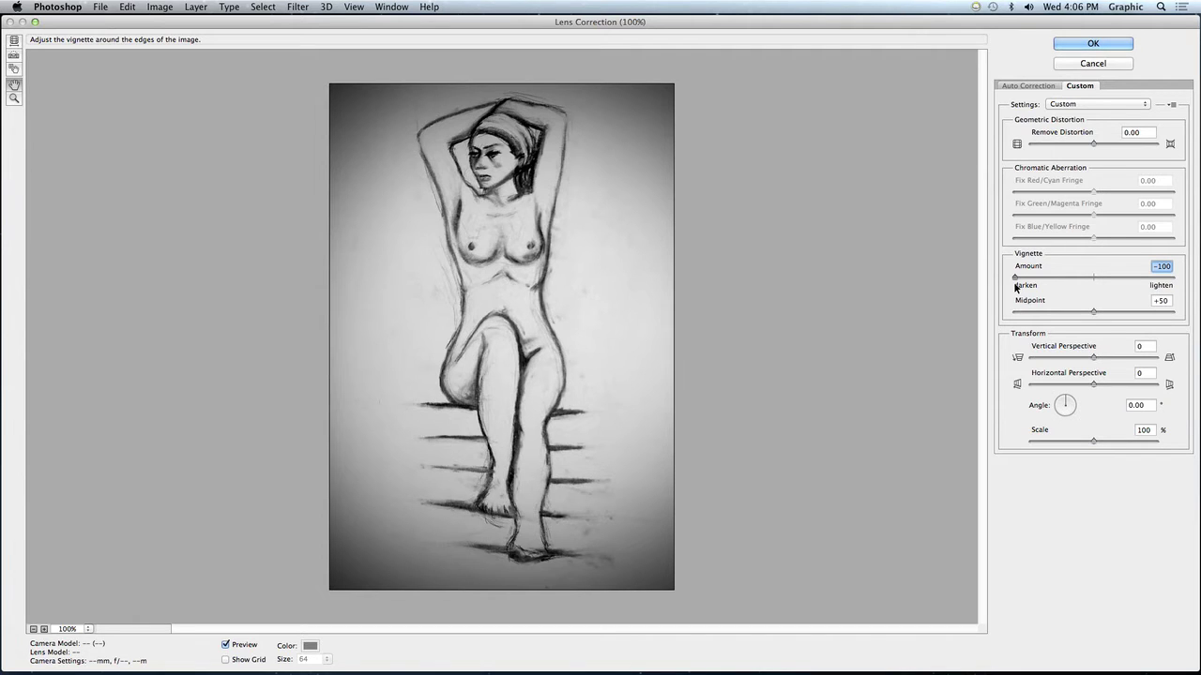
{"action": "left_click_drag", "start_coordinate": [1015, 288], "coordinate": [1019, 289]}
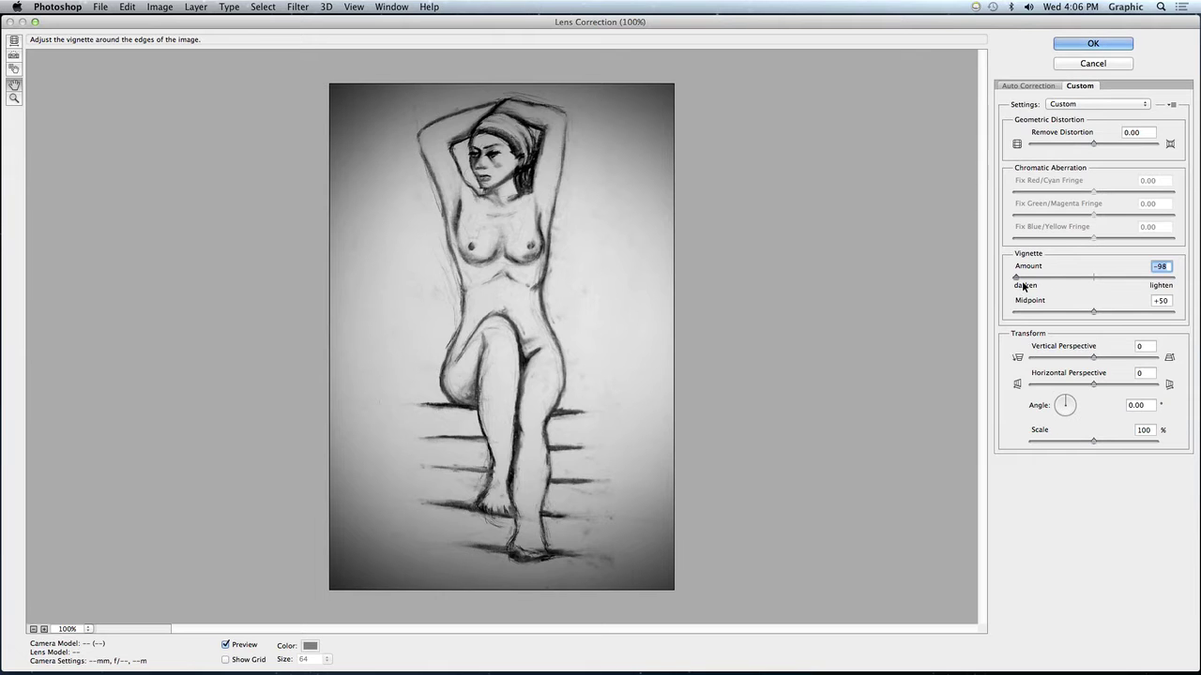
{"action": "left_click", "coordinate": [1051, 278]}
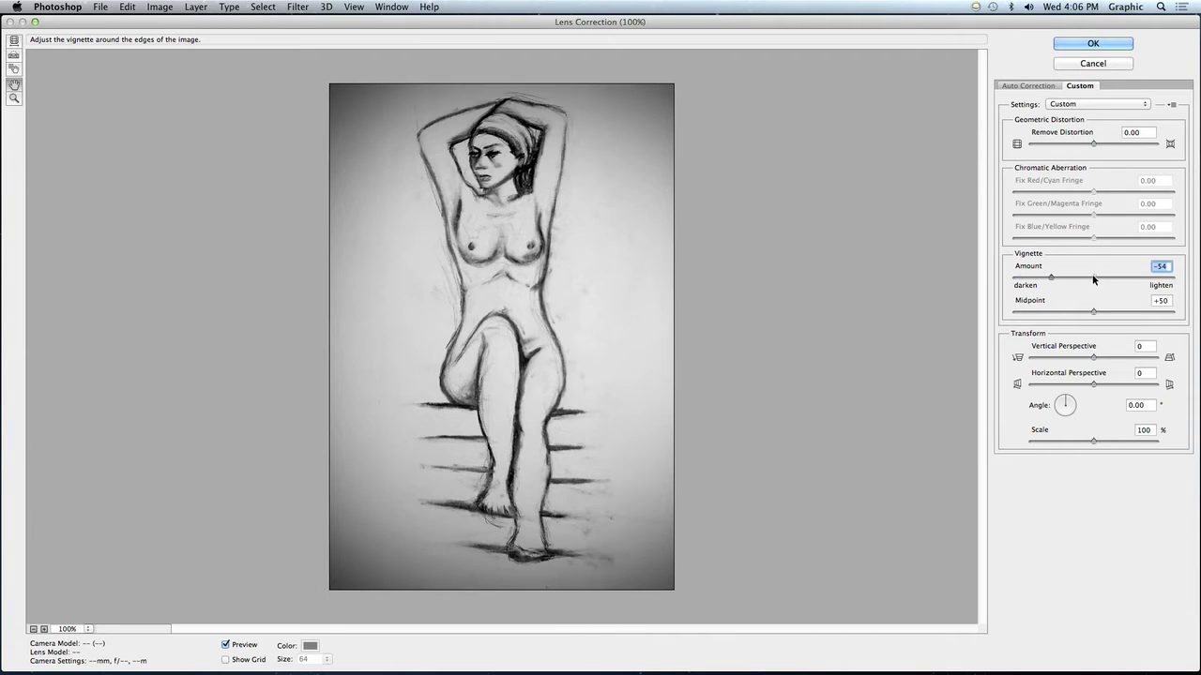
{"action": "left_click", "coordinate": [1104, 277]}
{"action": "left_click", "coordinate": [1126, 278]}
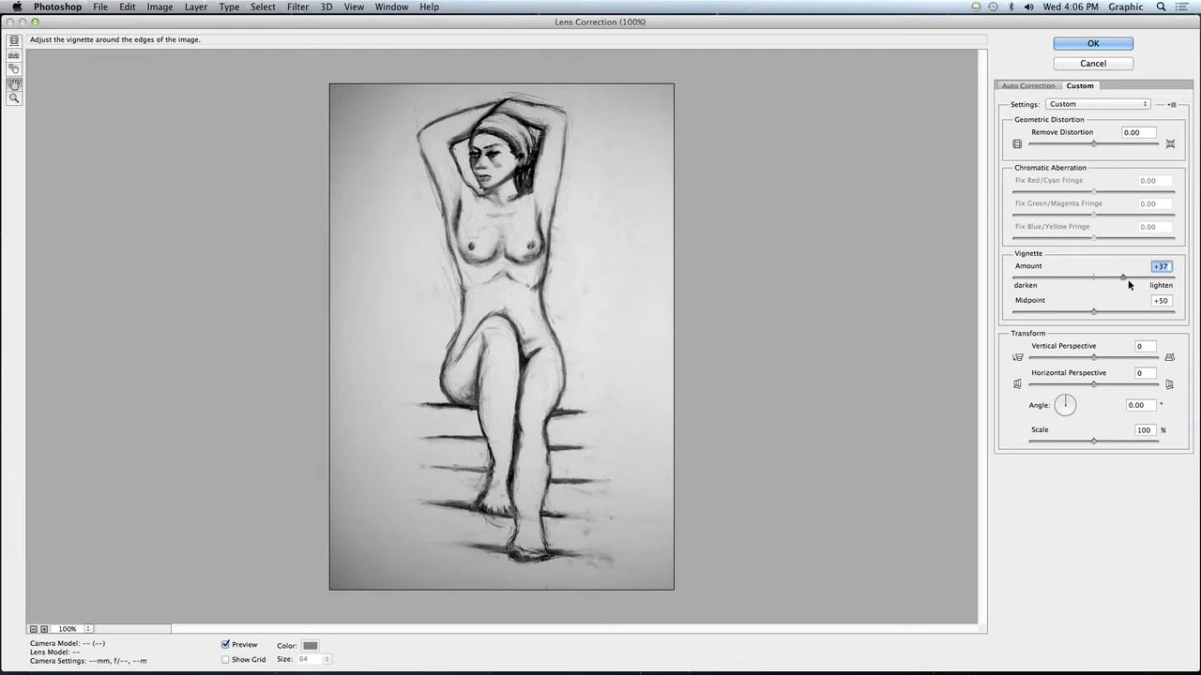
{"action": "left_click_drag", "start_coordinate": [1130, 280], "coordinate": [1131, 280]}
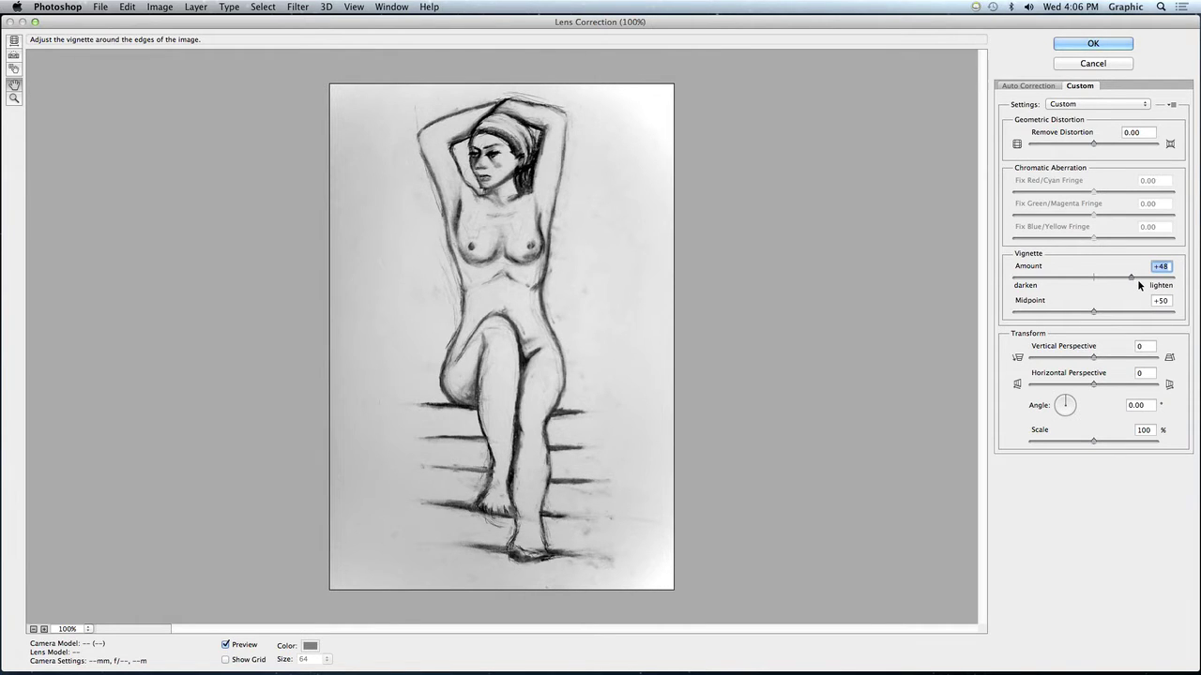
{"action": "left_click", "coordinate": [1144, 280]}
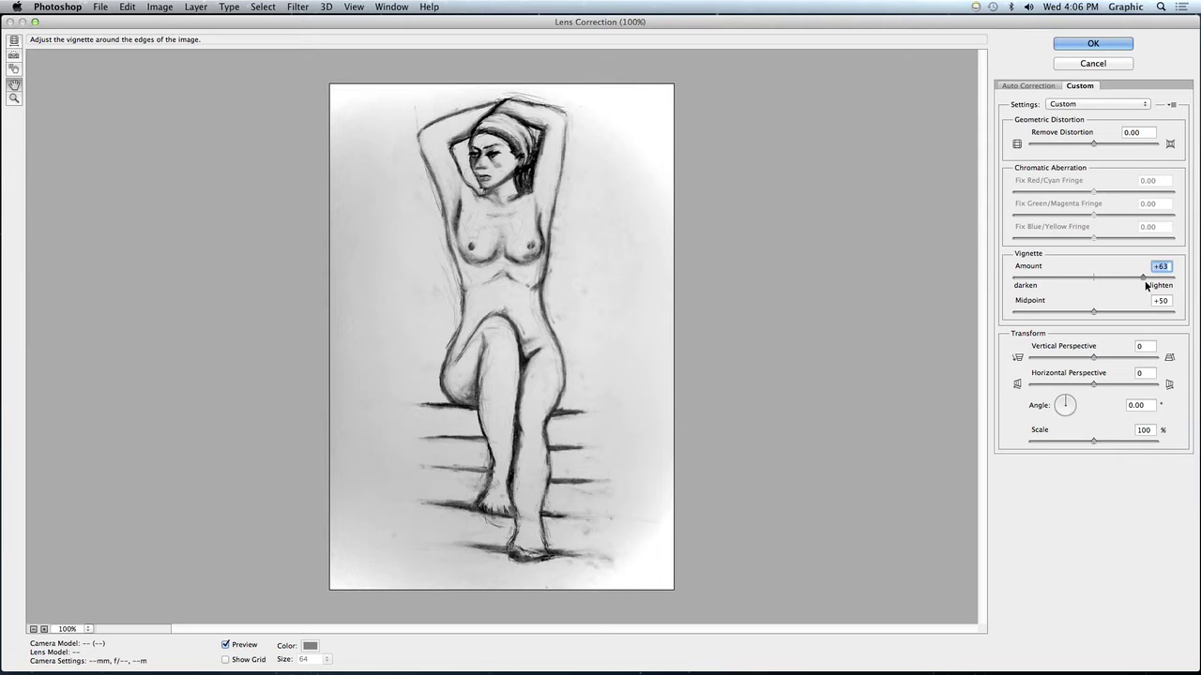
{"action": "left_click_drag", "start_coordinate": [1145, 282], "coordinate": [1187, 289]}
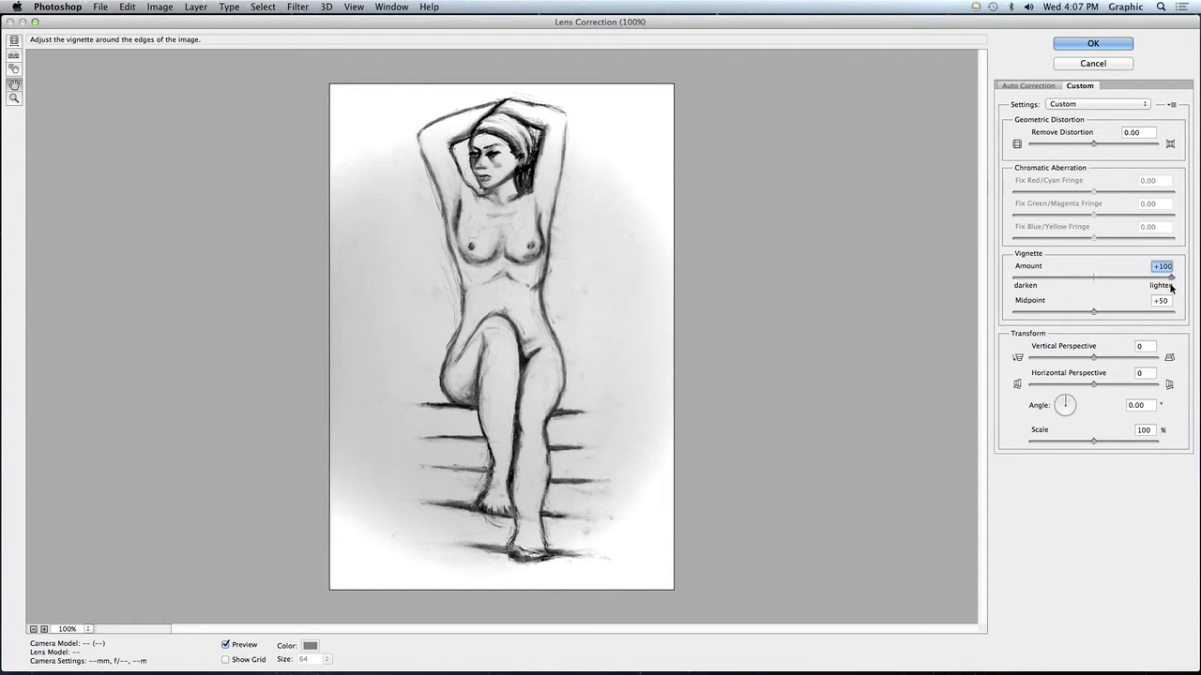
{"action": "left_click_drag", "start_coordinate": [1168, 282], "coordinate": [1121, 287]}
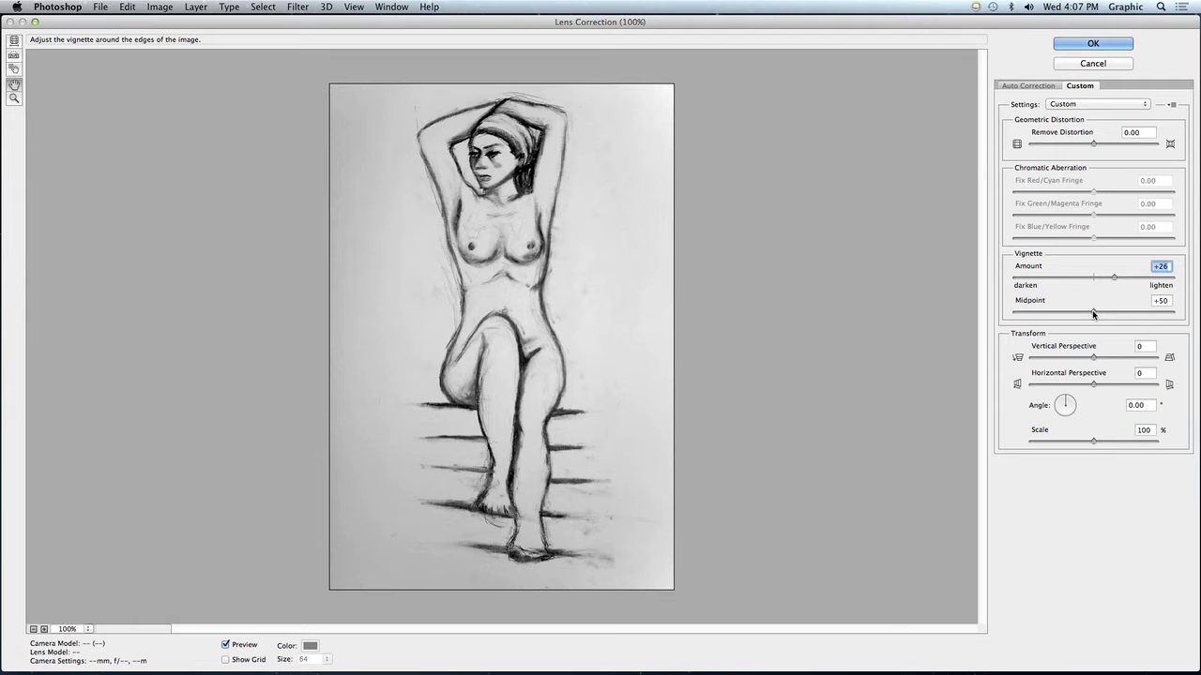
Try several vignette midpoint and amount values, settling on Amount +34 and Midpoint +81
{"action": "left_click_drag", "start_coordinate": [1093, 315], "coordinate": [1041, 327]}
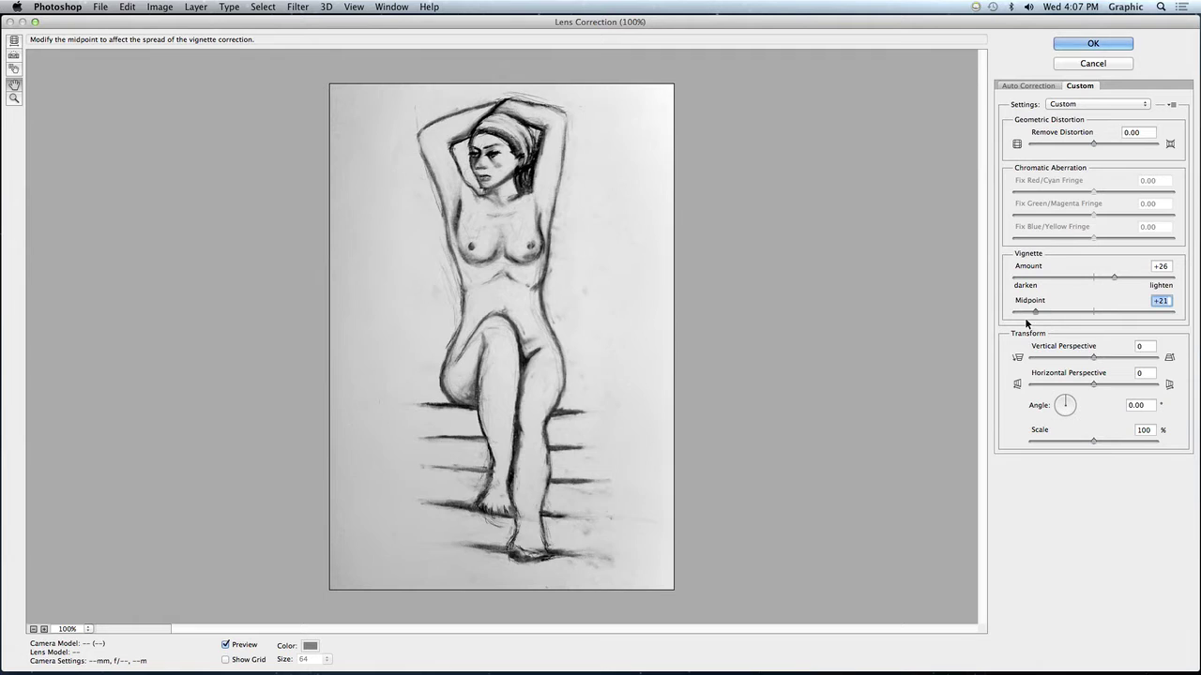
{"action": "left_click_drag", "start_coordinate": [1002, 324], "coordinate": [1061, 315]}
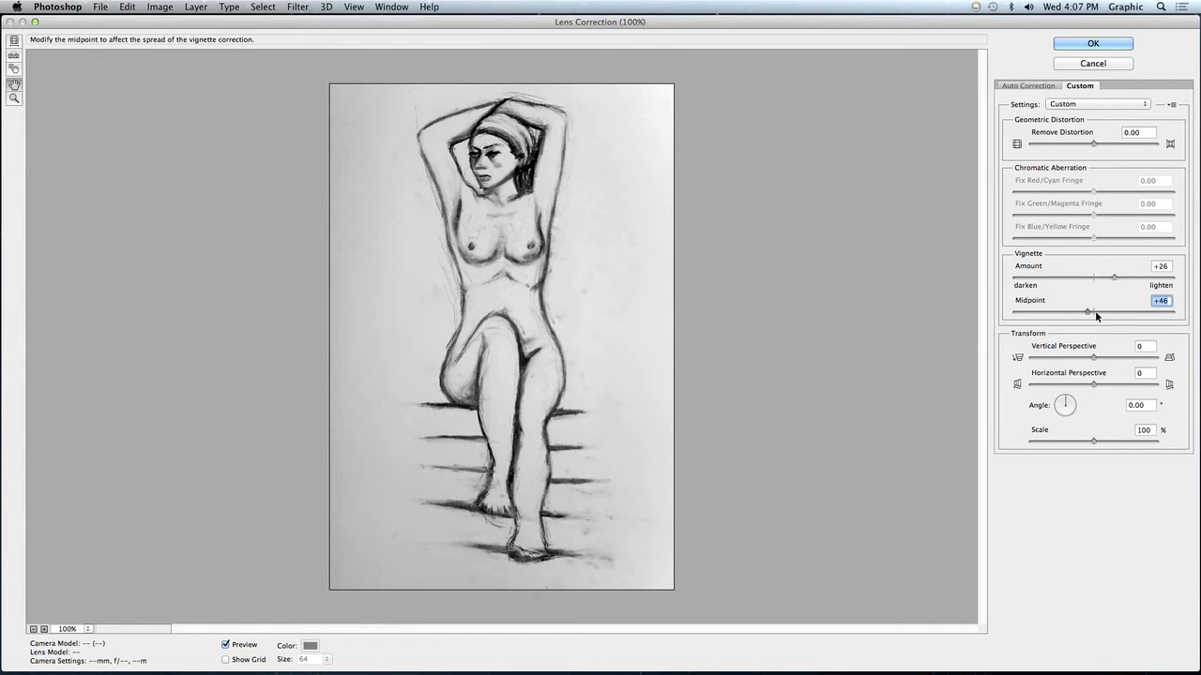
{"action": "left_click", "coordinate": [1094, 310]}
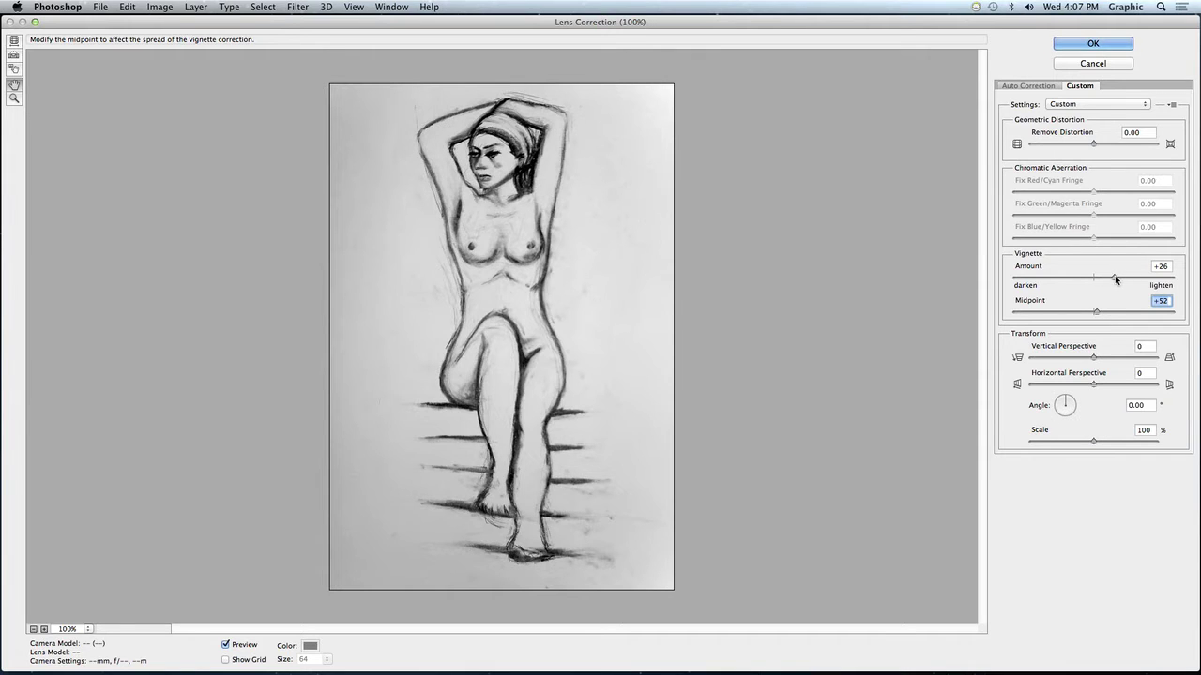
{"action": "key", "text": "shift+Tab"}
{"action": "type", "text": "9"}
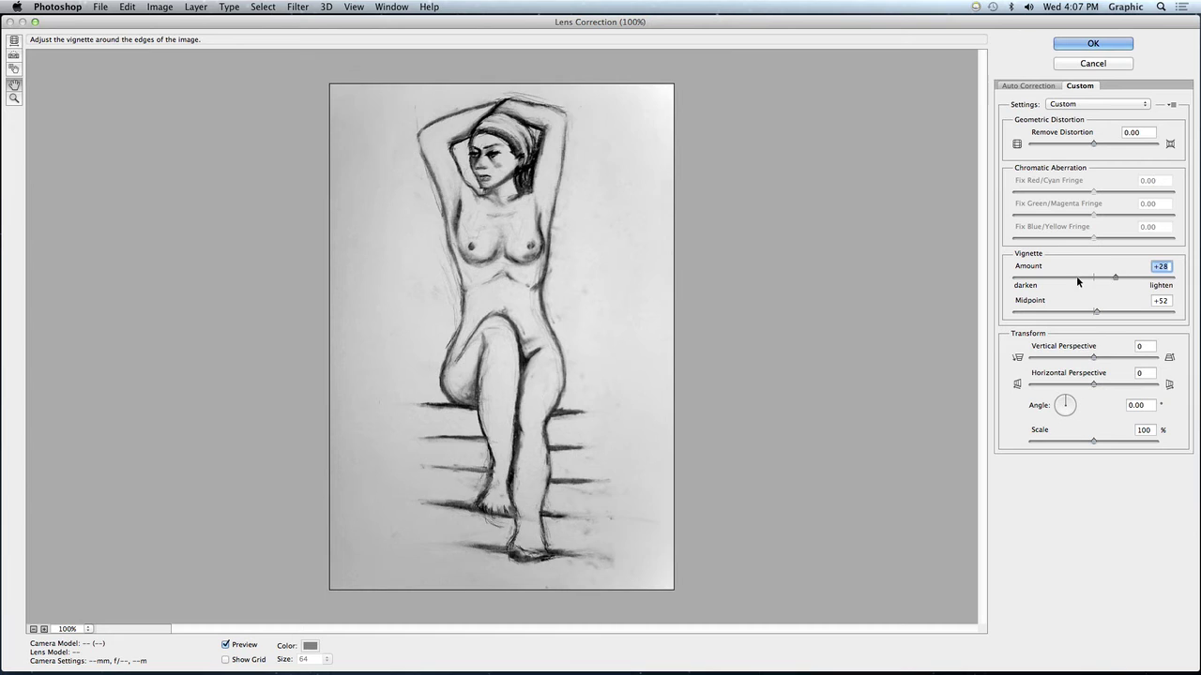
{"action": "left_click_drag", "start_coordinate": [1076, 276], "coordinate": [1043, 279]}
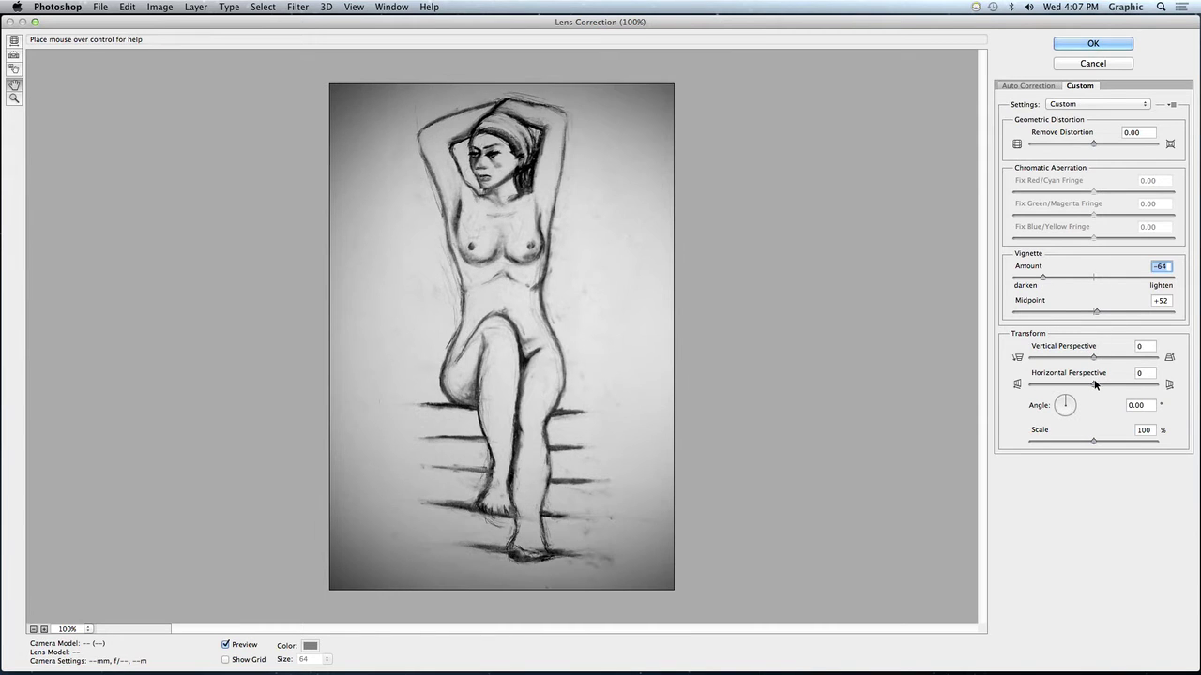
{"action": "mouse_move", "coordinate": [1093, 384]}
{"action": "left_mouse_down"}
{"action": "mouse_move", "coordinate": [1044, 390]}
{"action": "mouse_move", "coordinate": [1093, 383]}
{"action": "left_mouse_up"}
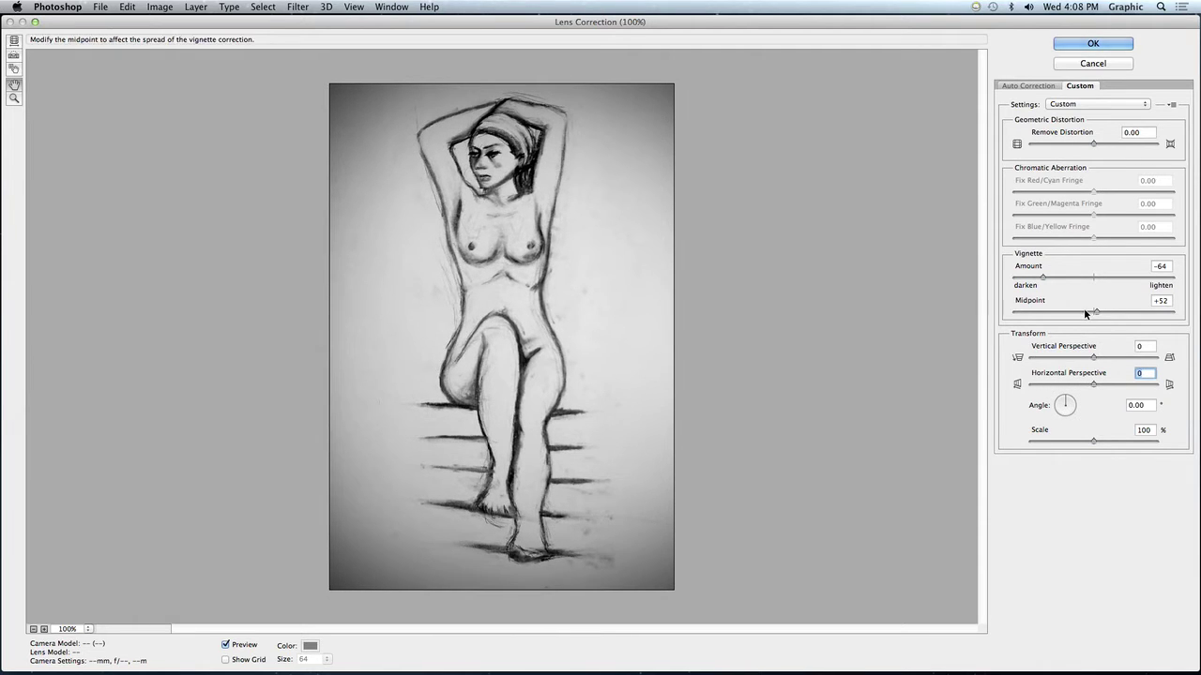
{"action": "left_click_drag", "start_coordinate": [1084, 311], "coordinate": [1146, 311]}
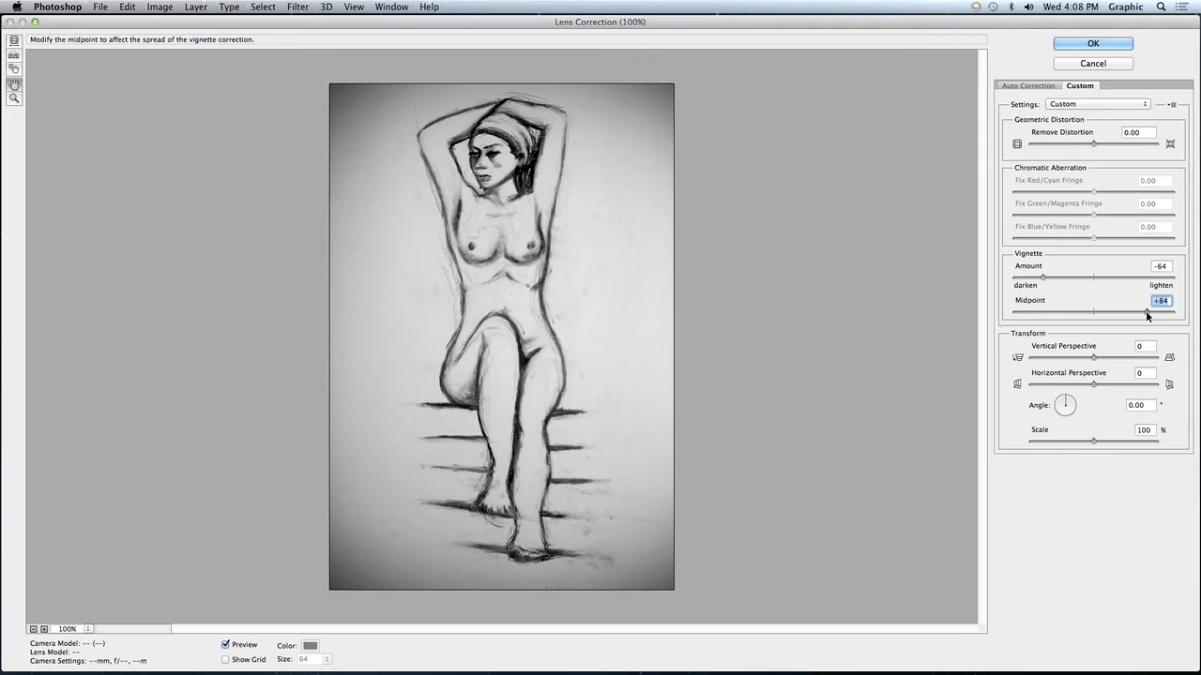
{"action": "left_click_drag", "start_coordinate": [1044, 279], "coordinate": [1121, 279]}
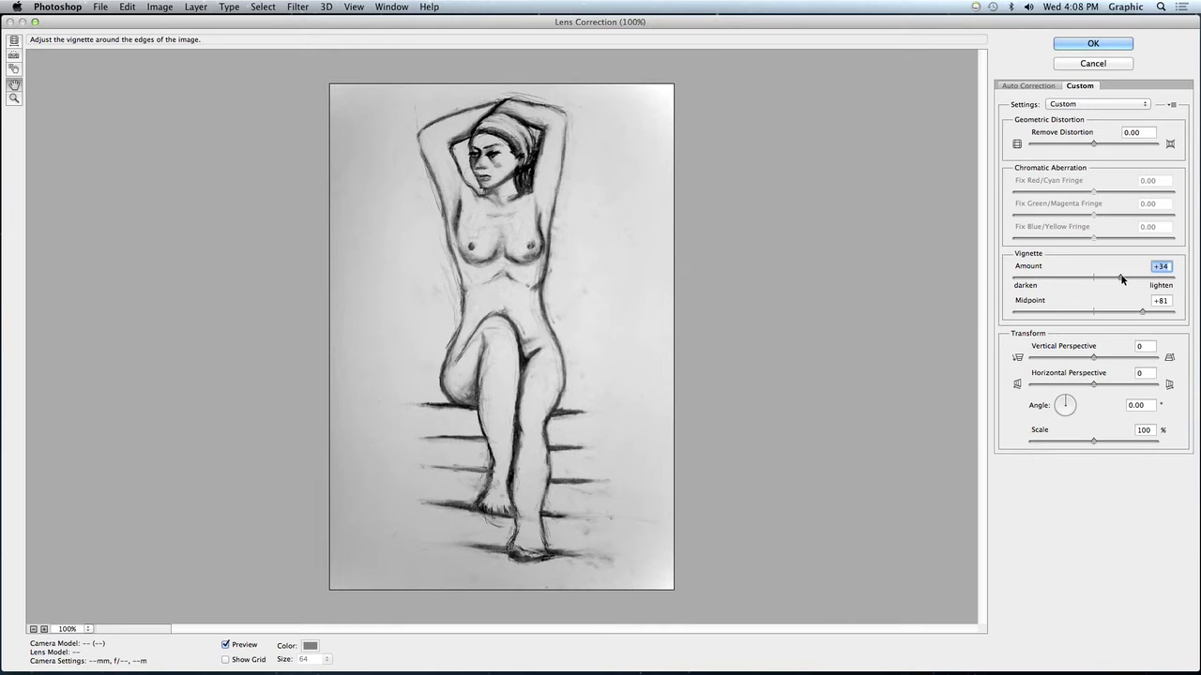
{"action": "left_click", "coordinate": [1102, 66]}
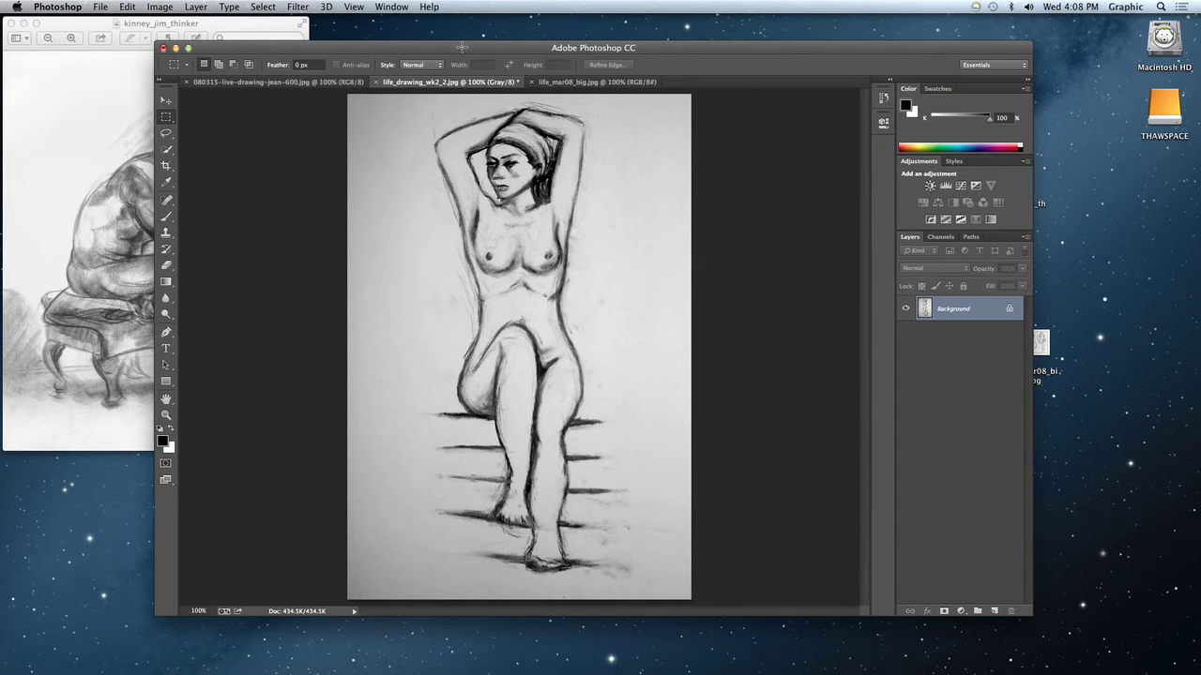
{"action": "left_click_drag", "start_coordinate": [461, 49], "coordinate": [453, 34]}
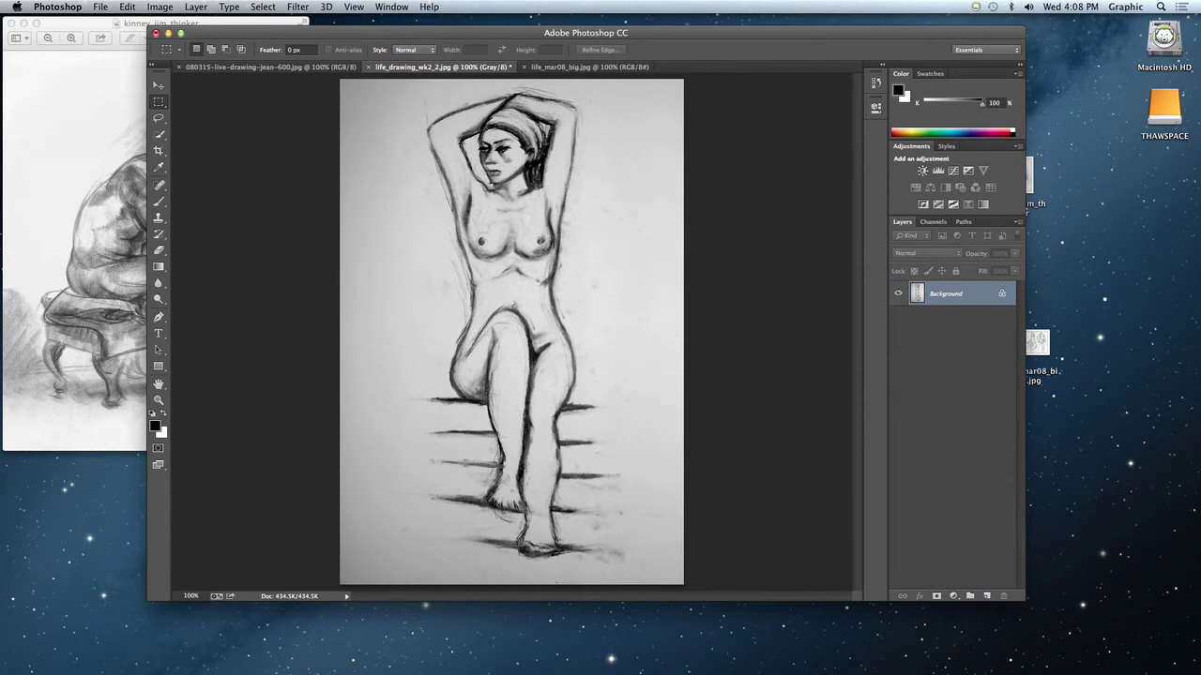
{"action": "left_click", "coordinate": [194, 7]}
{"action": "left_click", "coordinate": [194, 7]}
{"action": "key", "text": "super+Tab"}
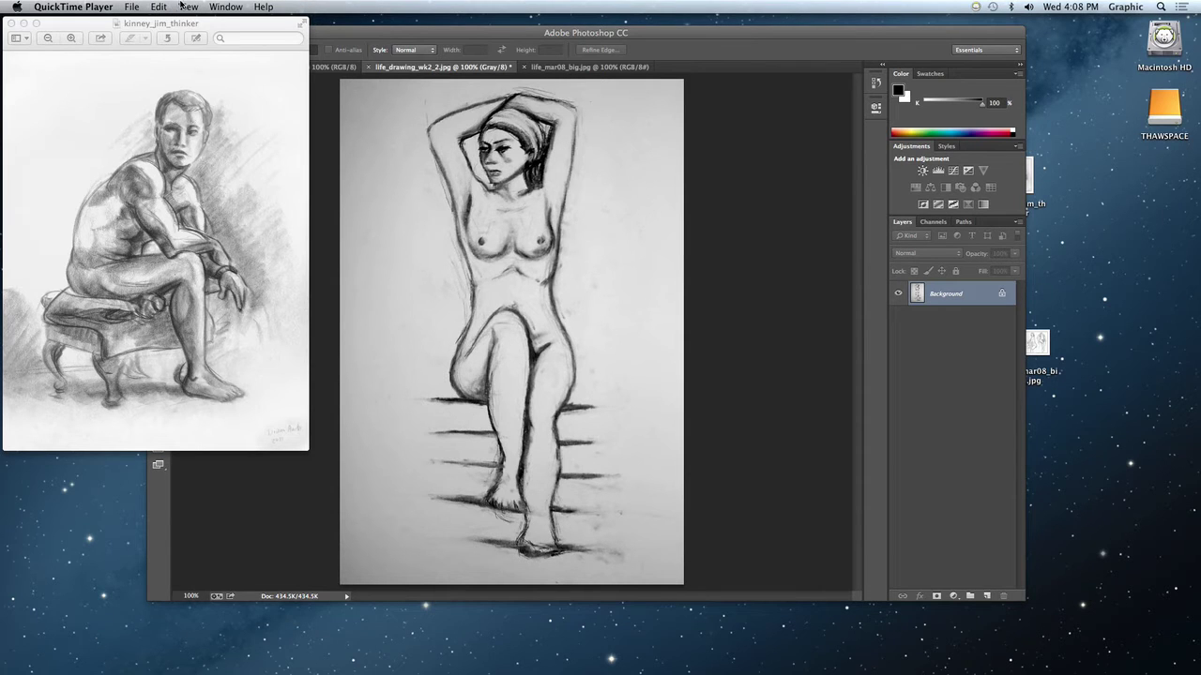
{"action": "left_click", "coordinate": [339, 33]}
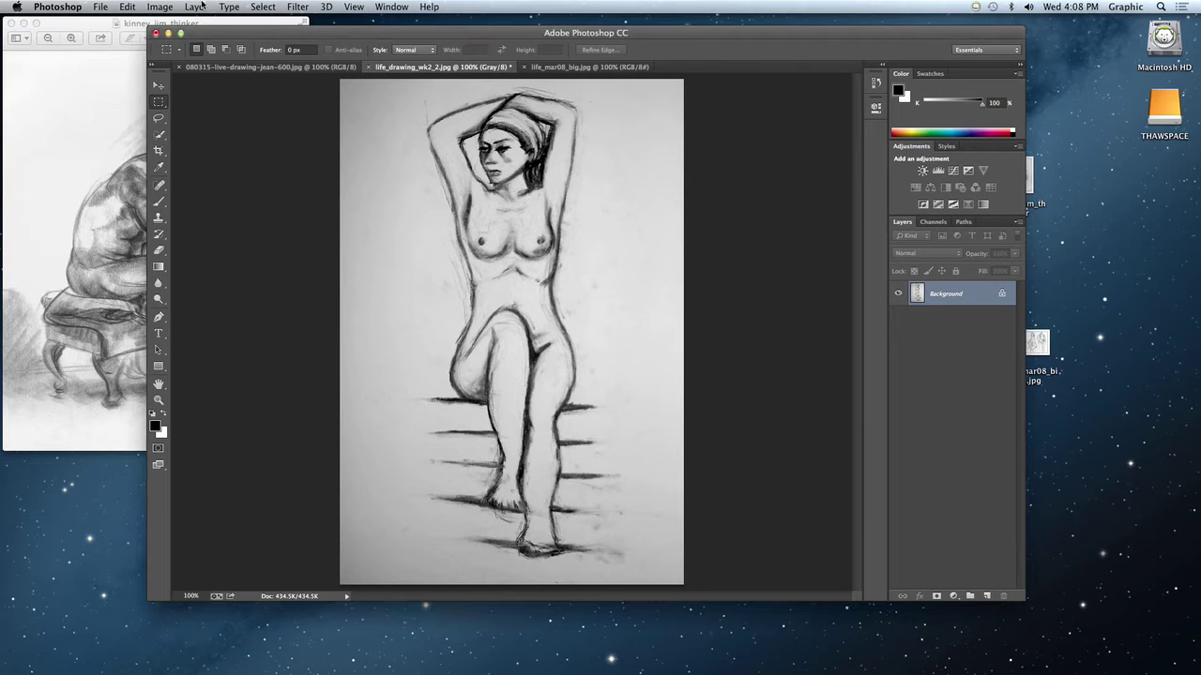
Add an Exposure adjustment layer from Layer > New Adjustment Layer, keeping the name Exposure 1
{"action": "left_click", "coordinate": [194, 7]}
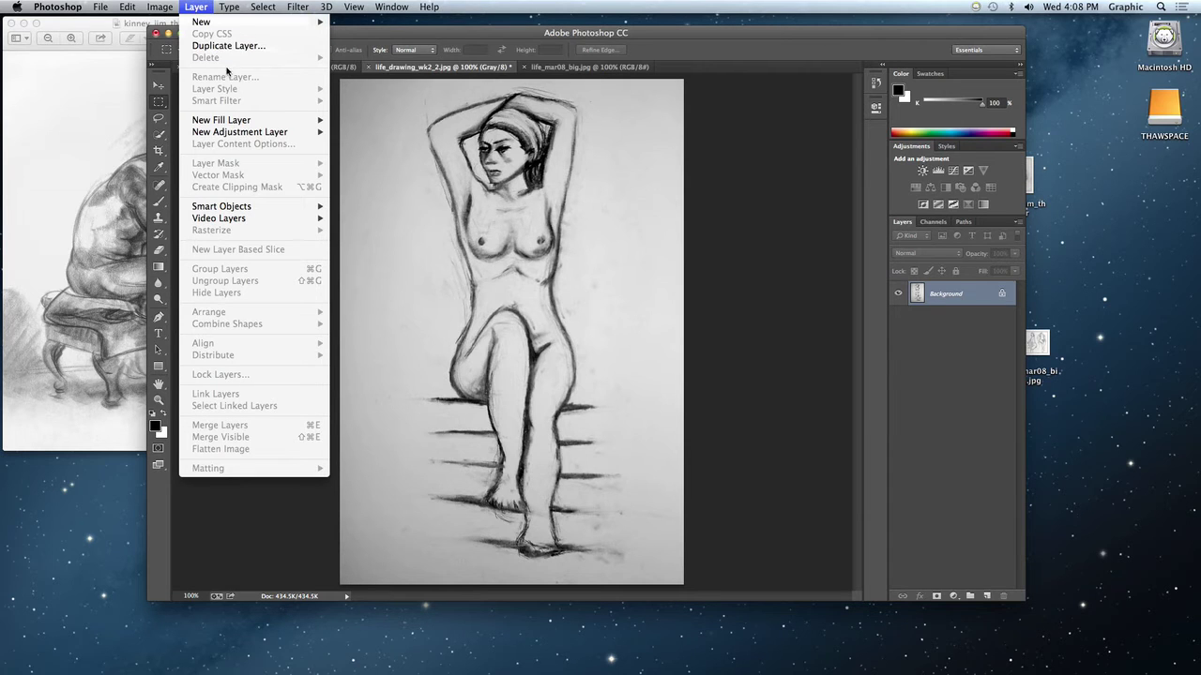
{"action": "mouse_move", "coordinate": [230, 127]}
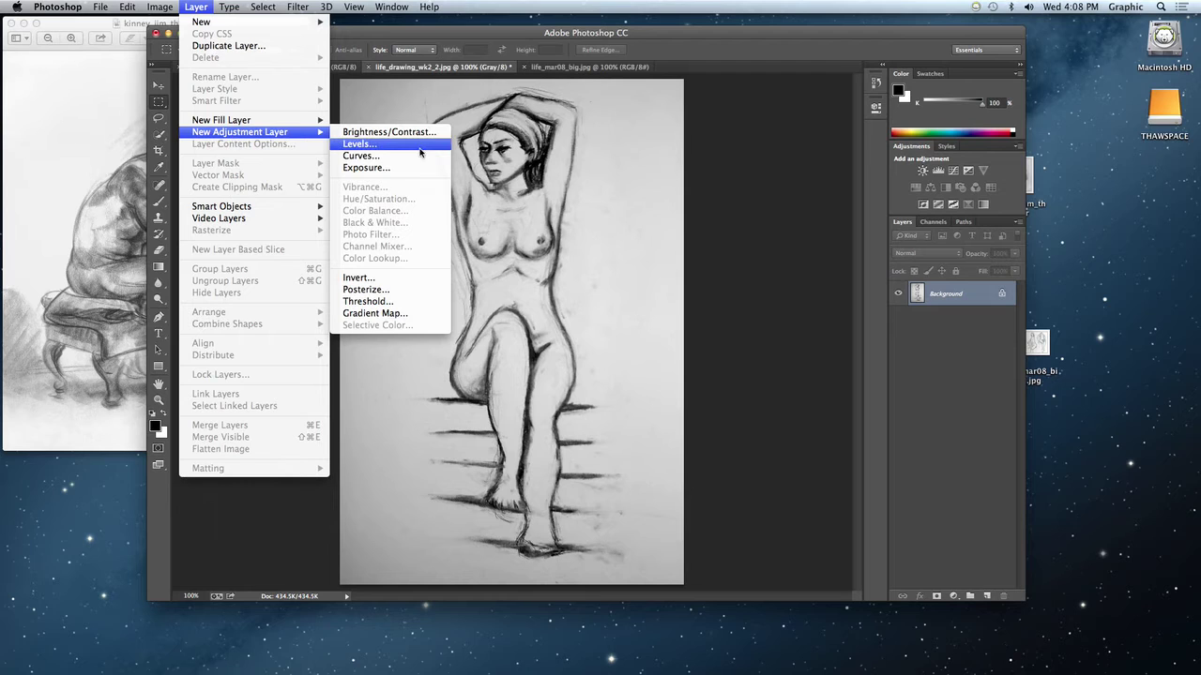
{"action": "left_click", "coordinate": [393, 168]}
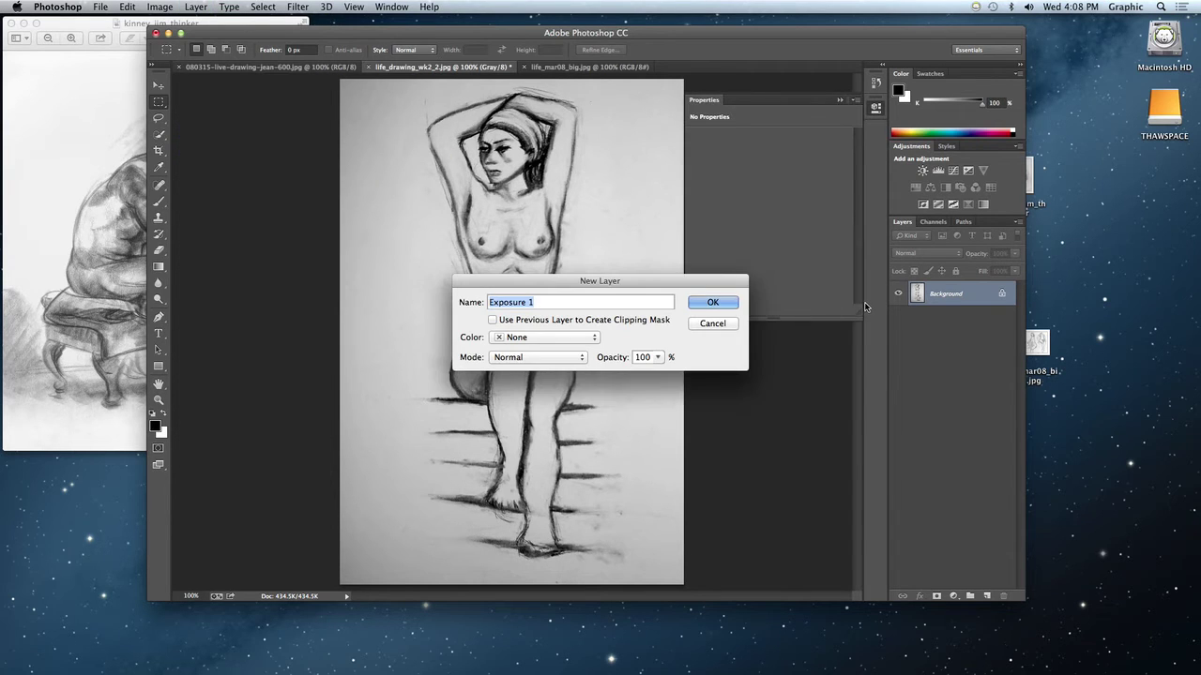
{"action": "left_click", "coordinate": [724, 305]}
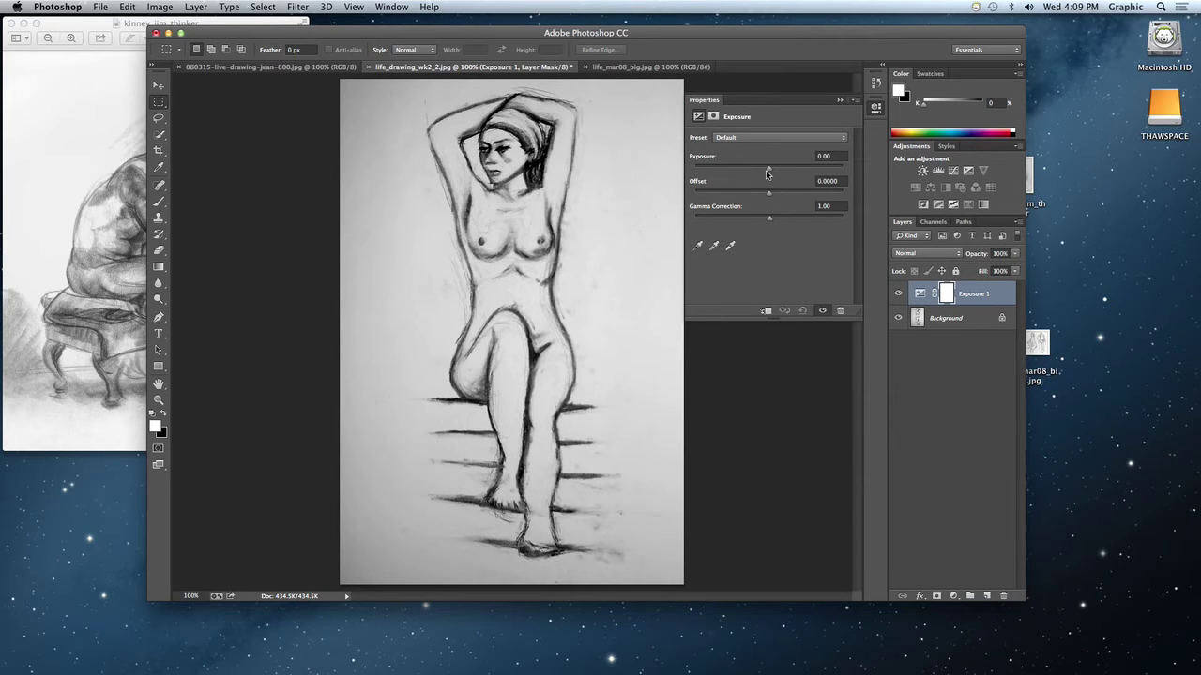
Bring back the Exposure 1 settings and try exposure values from about +0.39 to +1.01
{"action": "left_click", "coordinate": [948, 293]}
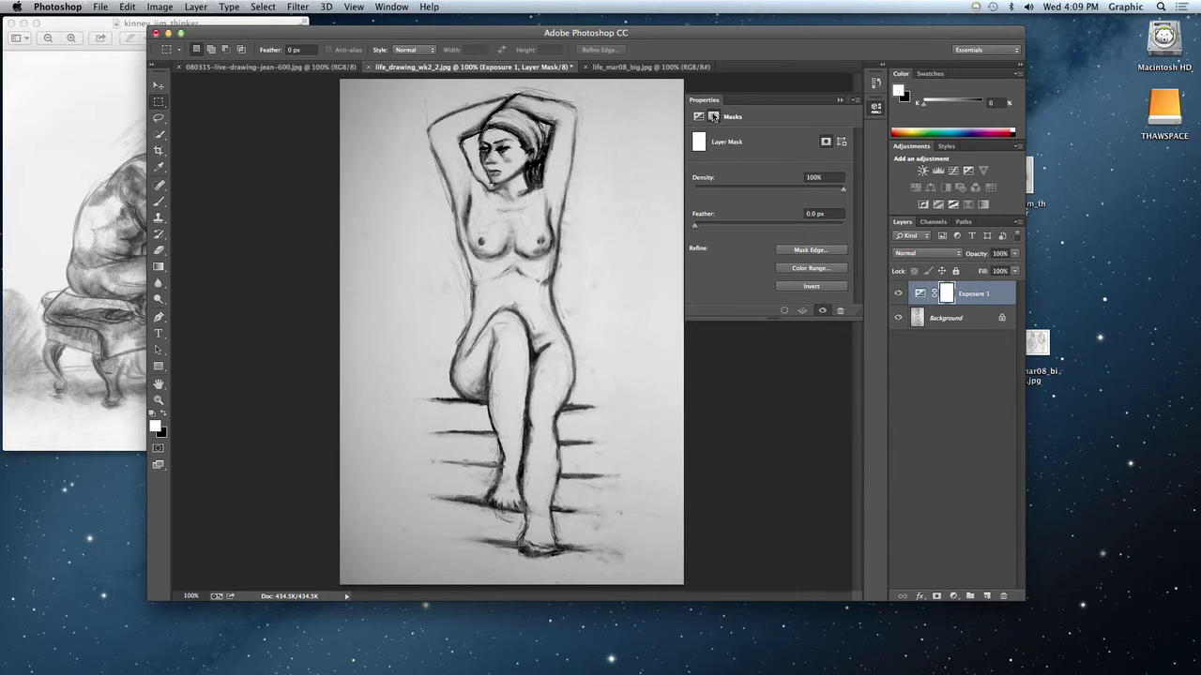
{"action": "left_click", "coordinate": [921, 294]}
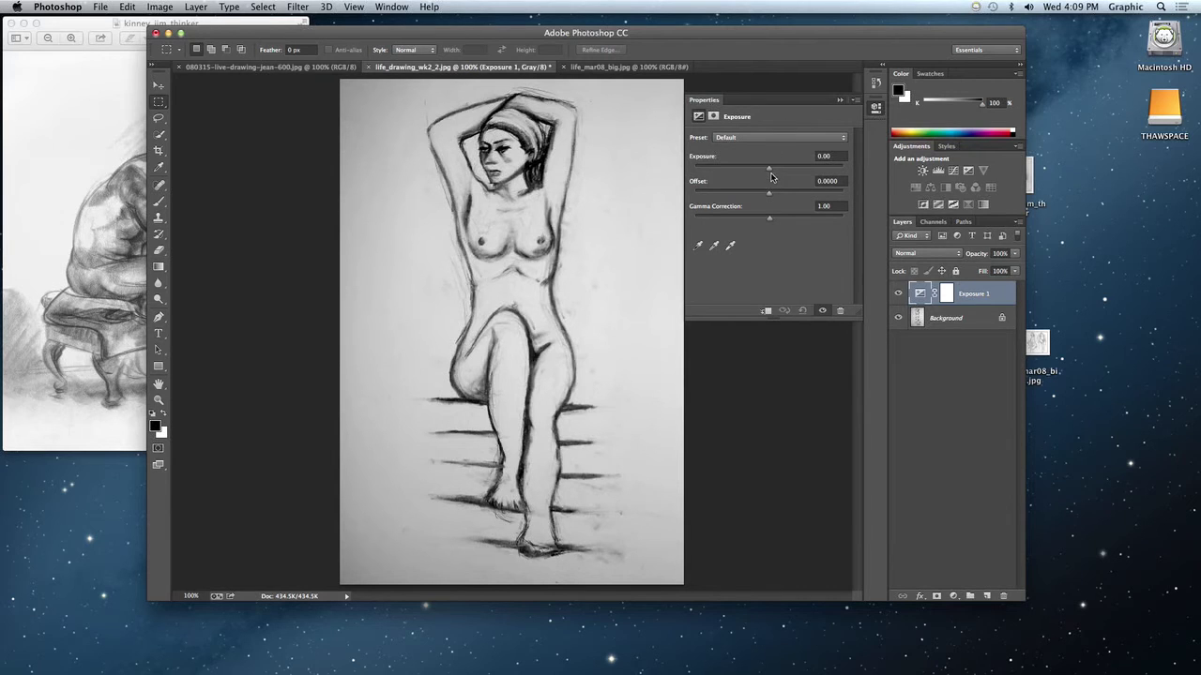
{"action": "left_click_drag", "start_coordinate": [769, 171], "coordinate": [740, 170]}
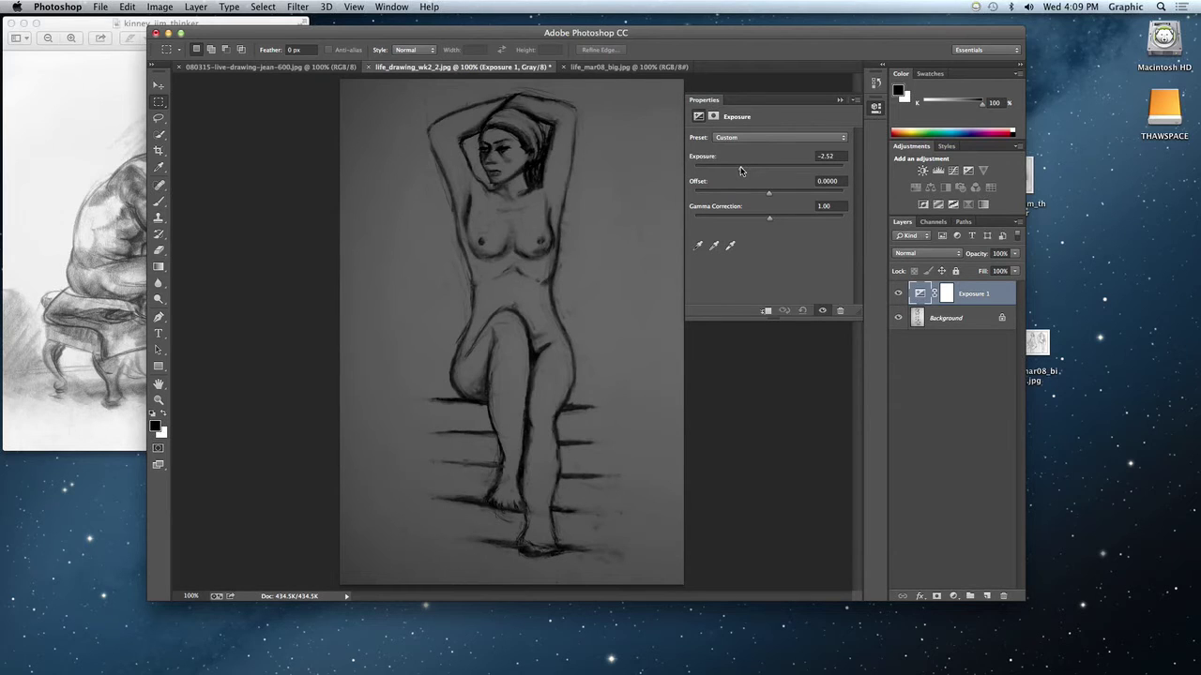
{"action": "left_click_drag", "start_coordinate": [740, 170], "coordinate": [787, 176]}
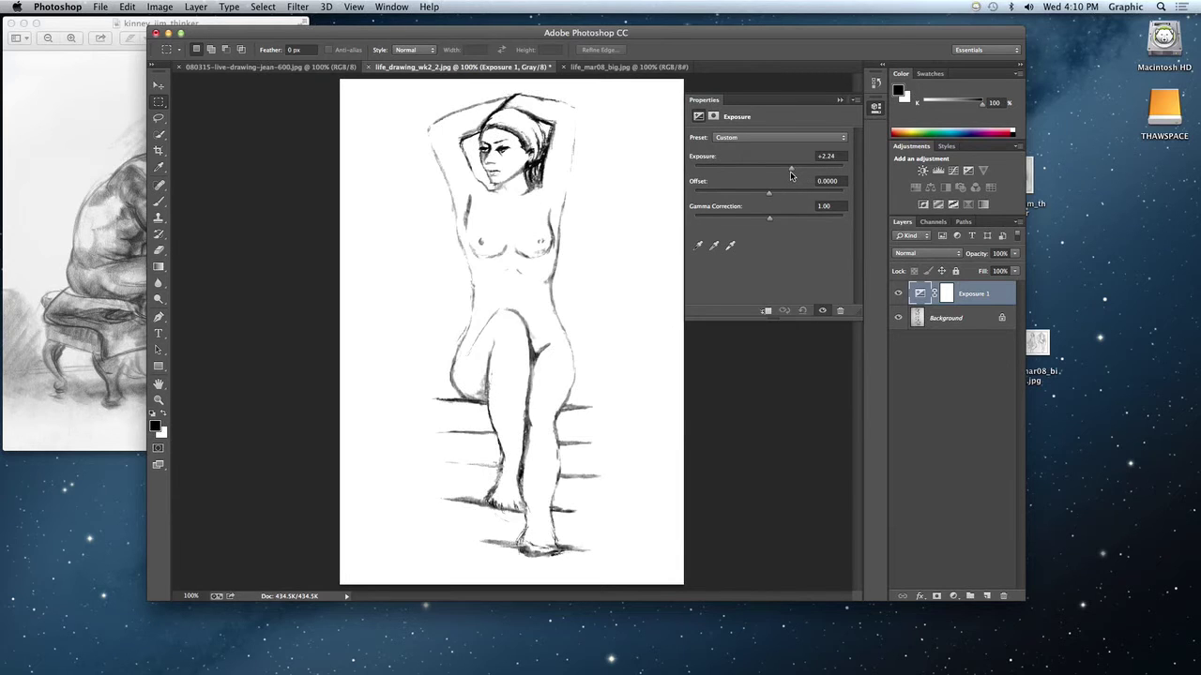
{"action": "left_click_drag", "start_coordinate": [790, 171], "coordinate": [777, 174]}
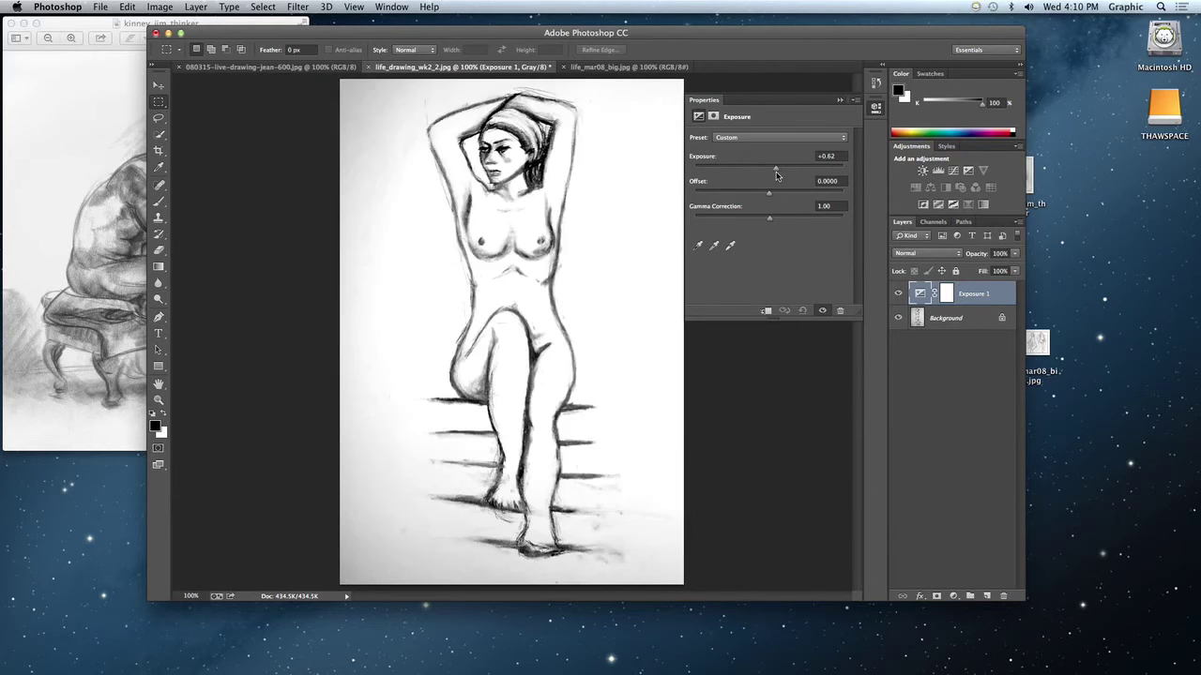
{"action": "mouse_move", "coordinate": [775, 174]}
{"action": "left_mouse_down"}
{"action": "mouse_move", "coordinate": [791, 169]}
{"action": "mouse_move", "coordinate": [775, 166]}
{"action": "left_mouse_up"}
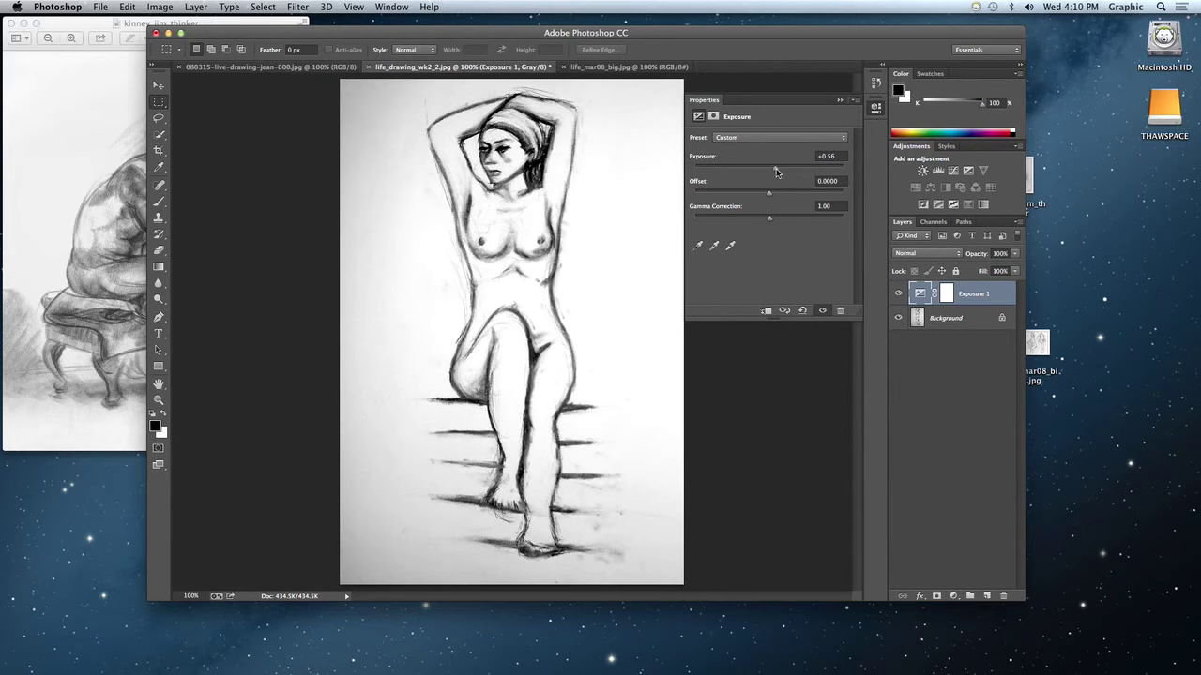
{"action": "left_click_drag", "start_coordinate": [776, 171], "coordinate": [781, 171]}
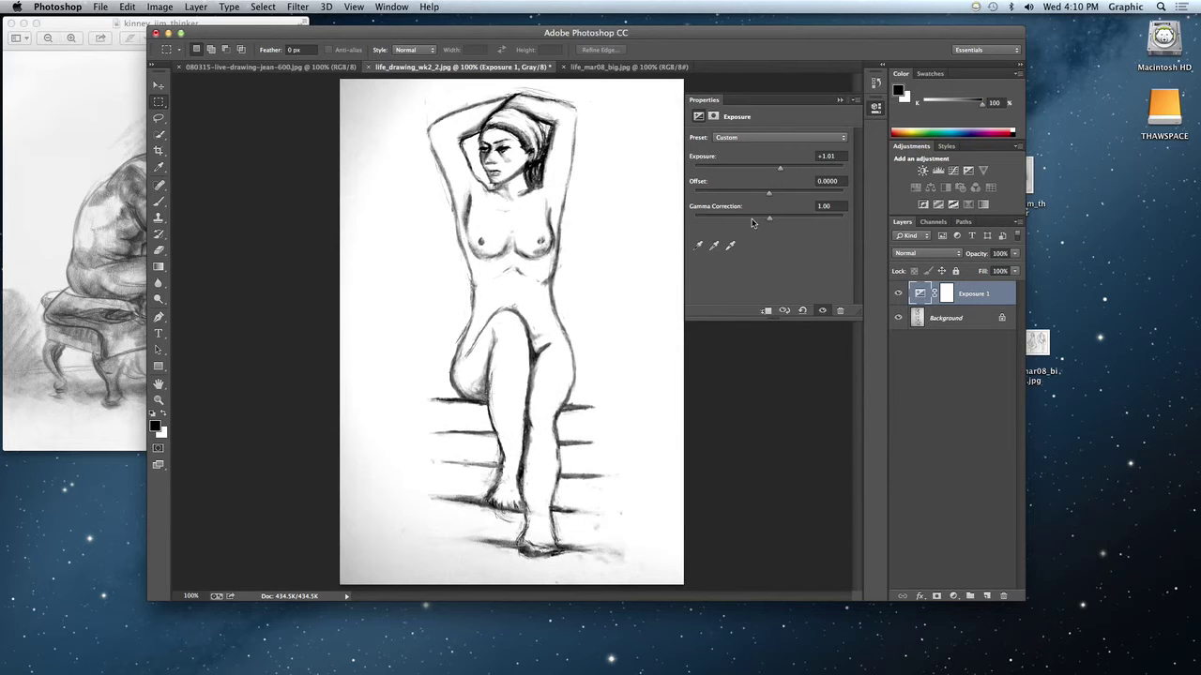
Tune gamma correction to 1.49 and settle exposure at +1.62 with offset -0.1176
{"action": "left_click", "coordinate": [747, 220]}
{"action": "mouse_move", "coordinate": [748, 220]}
{"action": "left_mouse_down"}
{"action": "mouse_move", "coordinate": [731, 228]}
{"action": "mouse_move", "coordinate": [811, 222]}
{"action": "left_mouse_up"}
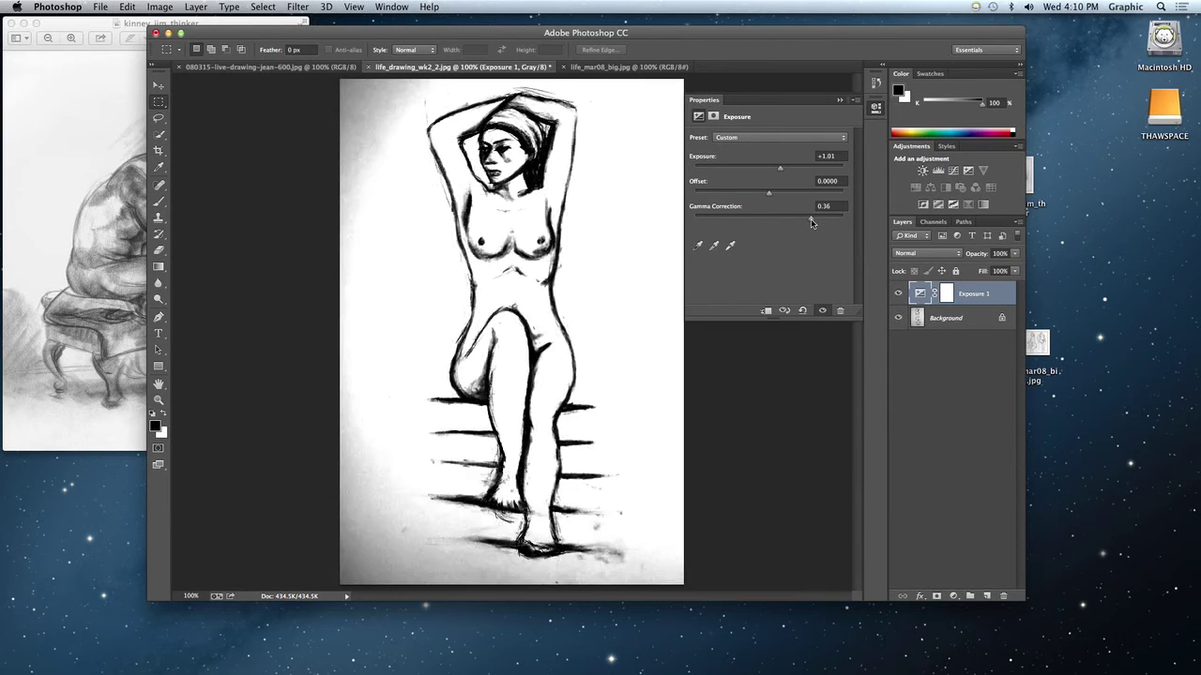
{"action": "left_click_drag", "start_coordinate": [811, 222], "coordinate": [740, 227]}
{"action": "left_click_drag", "start_coordinate": [740, 226], "coordinate": [743, 226]}
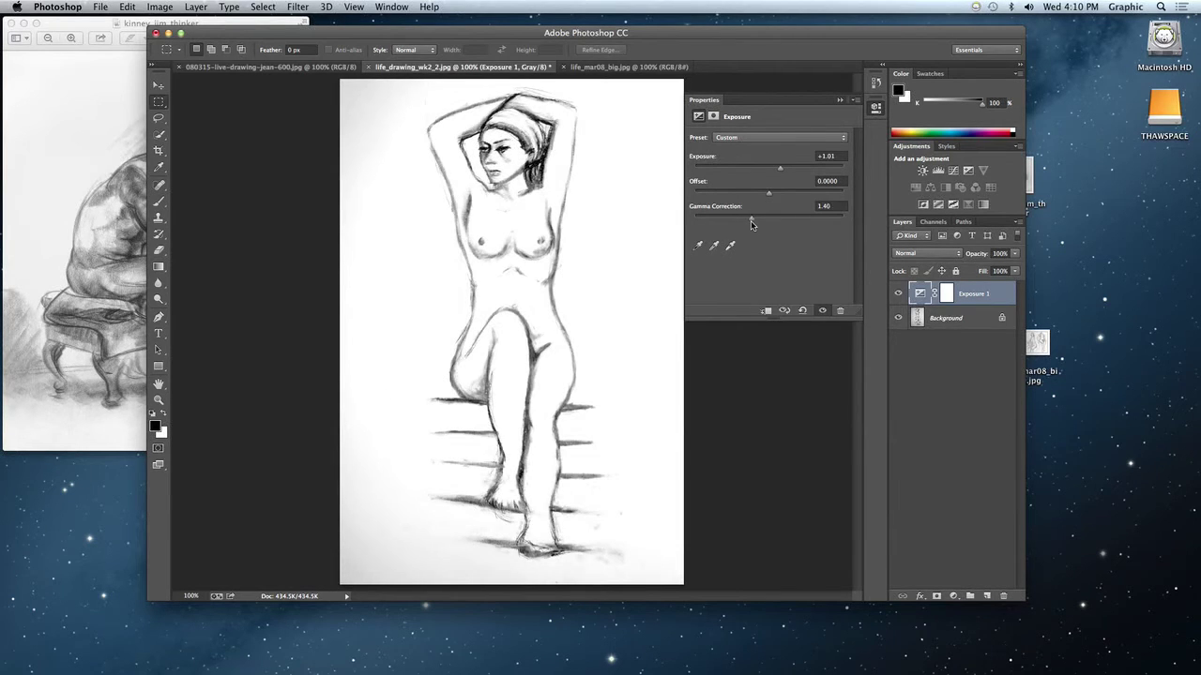
{"action": "mouse_move", "coordinate": [751, 221]}
{"action": "left_mouse_down"}
{"action": "mouse_move", "coordinate": [732, 223]}
{"action": "mouse_move", "coordinate": [748, 219]}
{"action": "mouse_move", "coordinate": [732, 199]}
{"action": "mouse_move", "coordinate": [795, 200]}
{"action": "mouse_move", "coordinate": [751, 198]}
{"action": "left_mouse_up"}
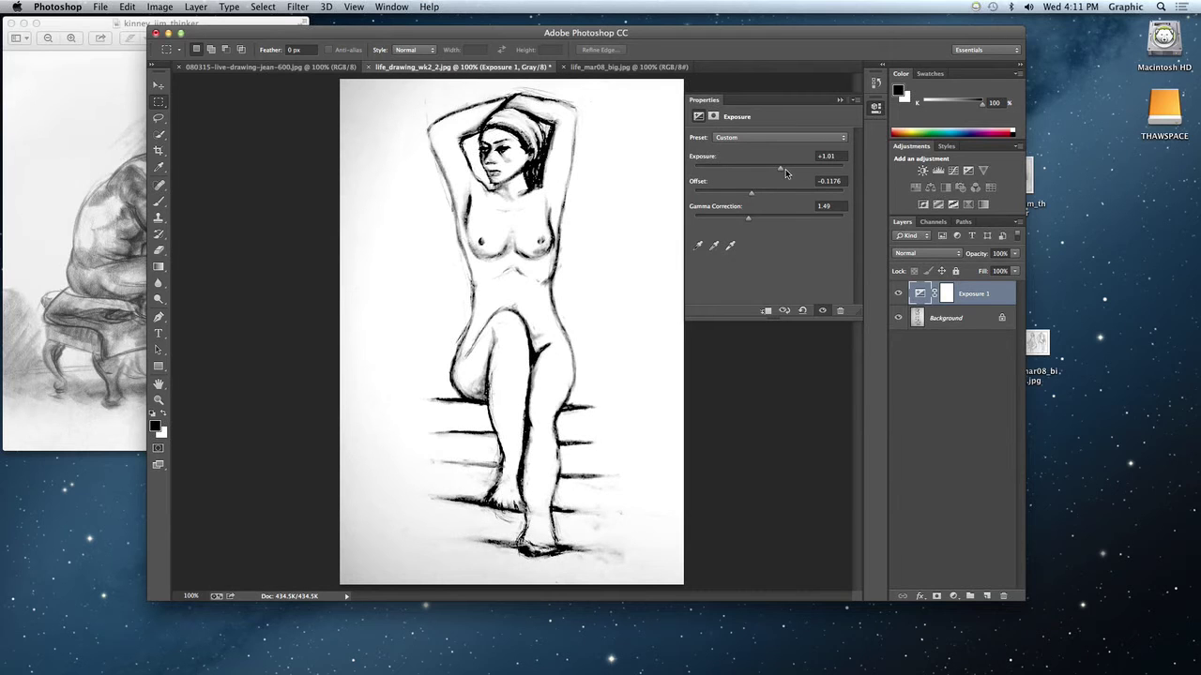
{"action": "left_click_drag", "start_coordinate": [791, 169], "coordinate": [790, 170]}
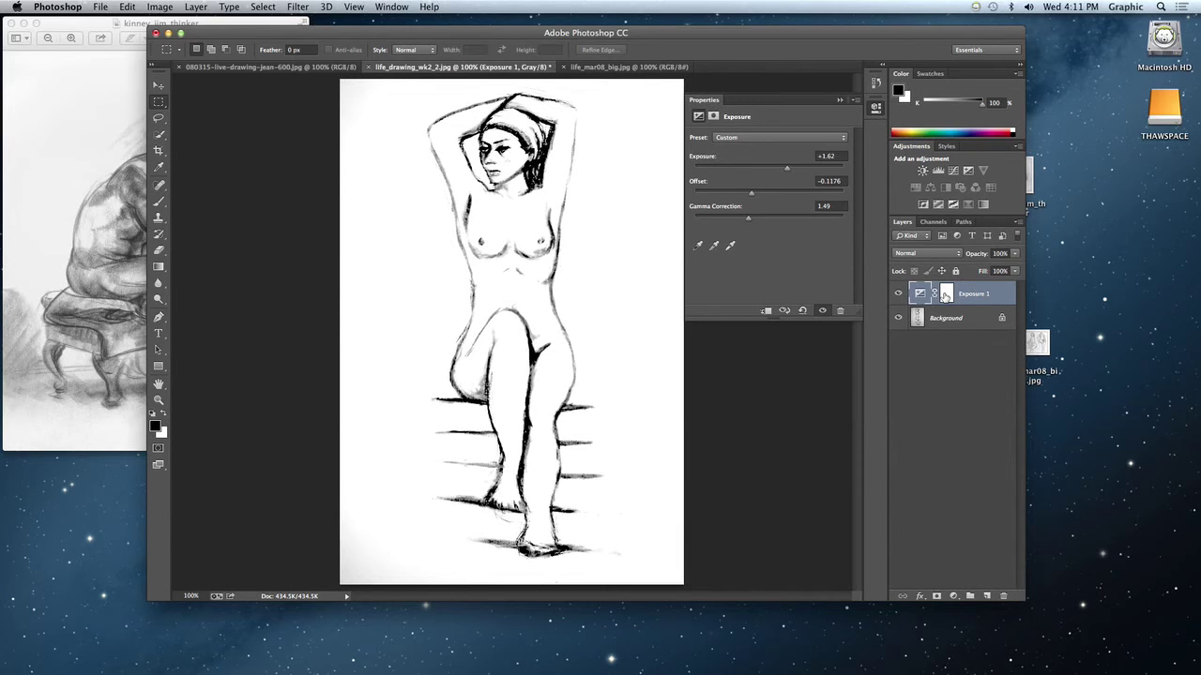
Target the Exposure 1 layer mask thumbnail and open the Edit menu
{"action": "left_click", "coordinate": [944, 295]}
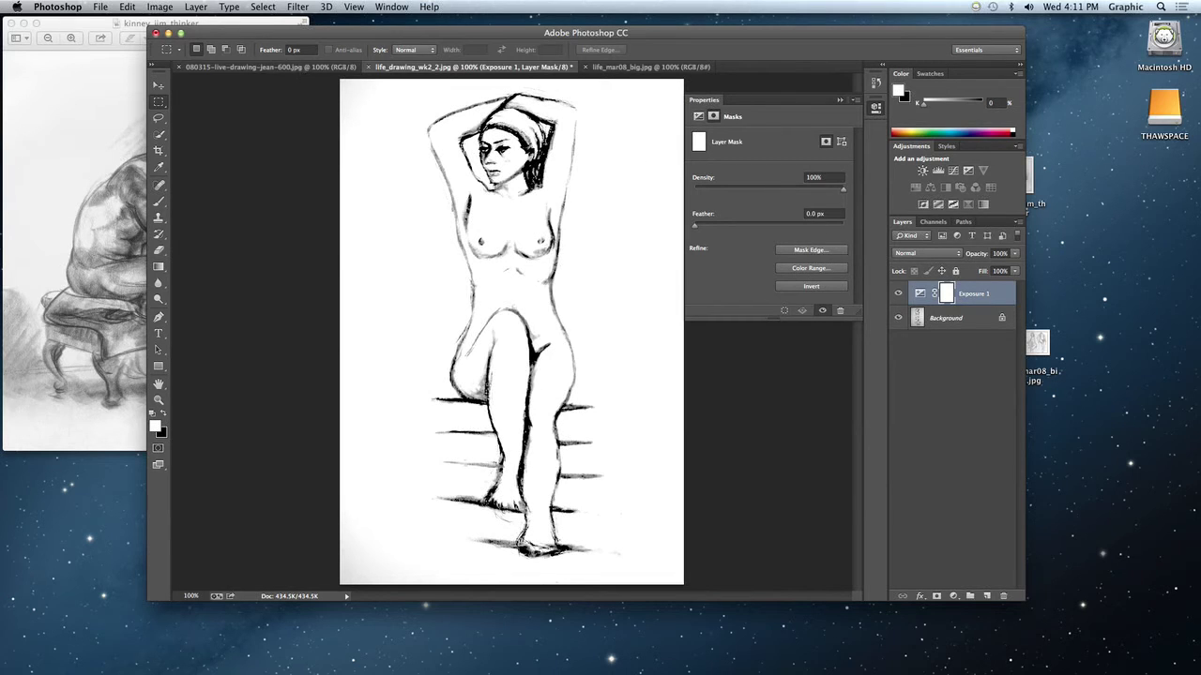
{"action": "left_click", "coordinate": [128, 6]}
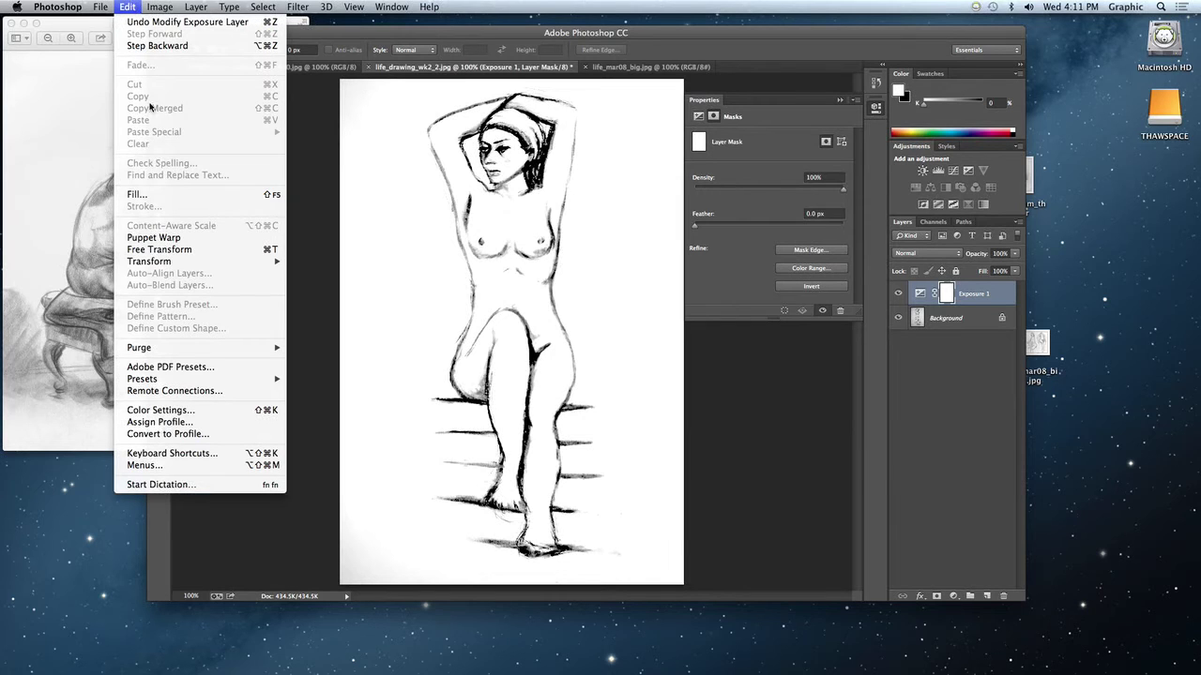
Use Edit > Fill with contents set to Black to fill the Exposure 1 mask
{"action": "left_click", "coordinate": [142, 198]}
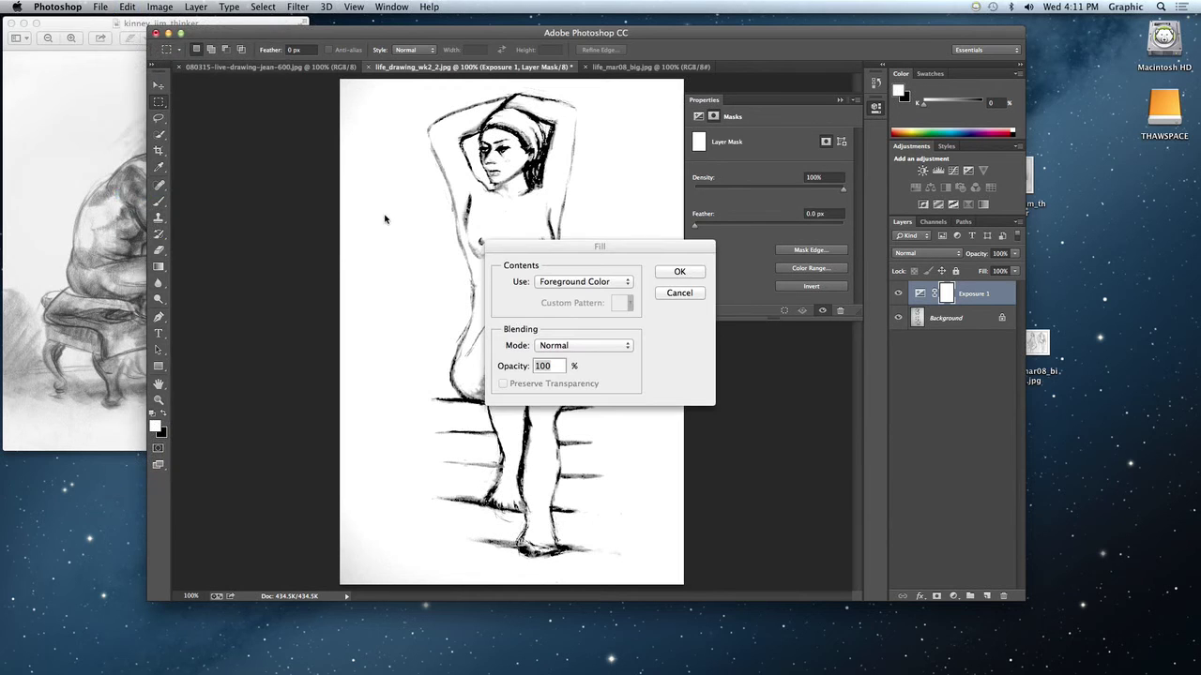
{"action": "left_click", "coordinate": [570, 285]}
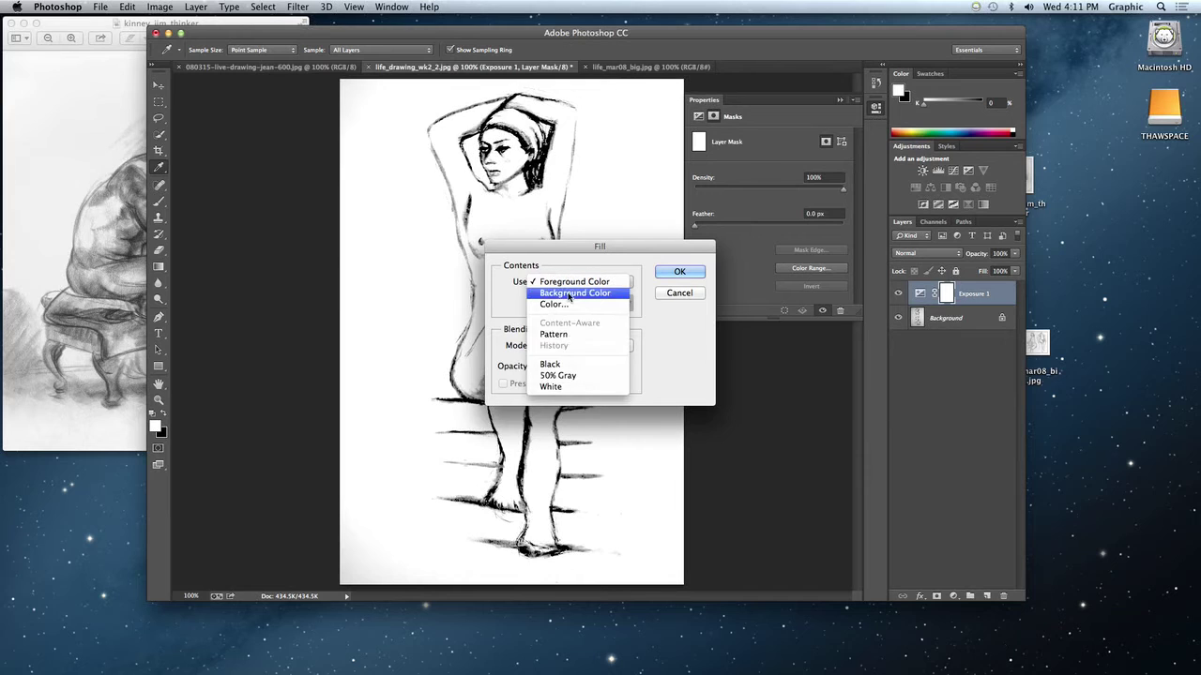
{"action": "left_click", "coordinate": [569, 295]}
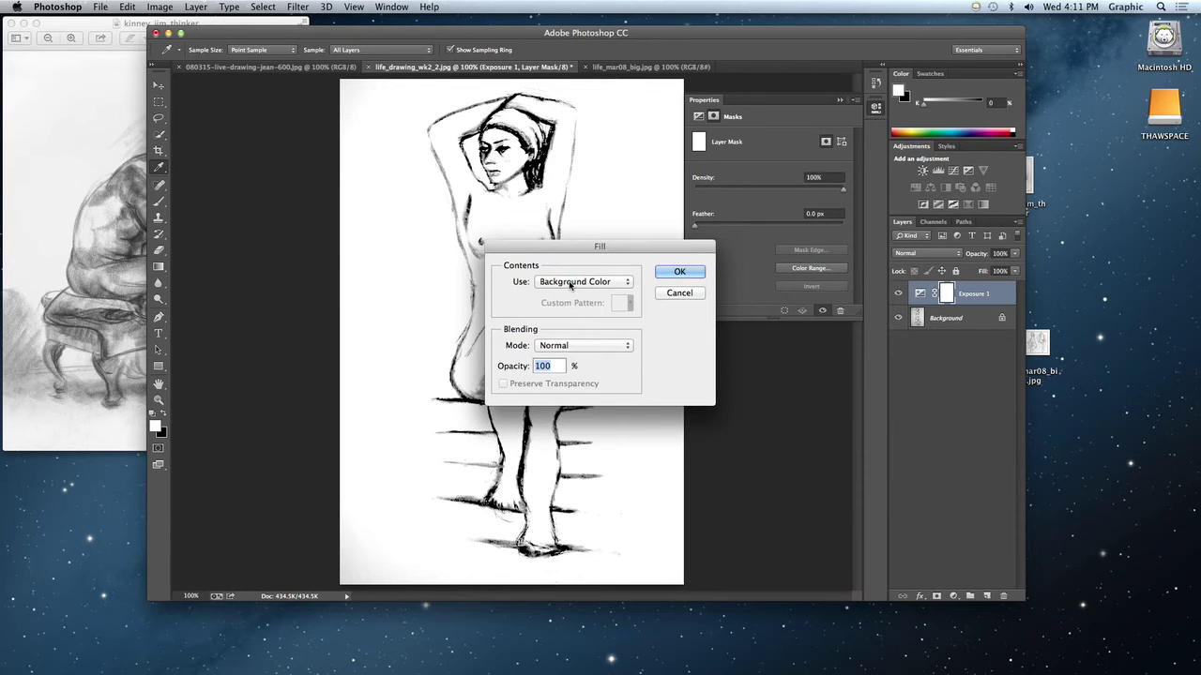
{"action": "left_click", "coordinate": [570, 285]}
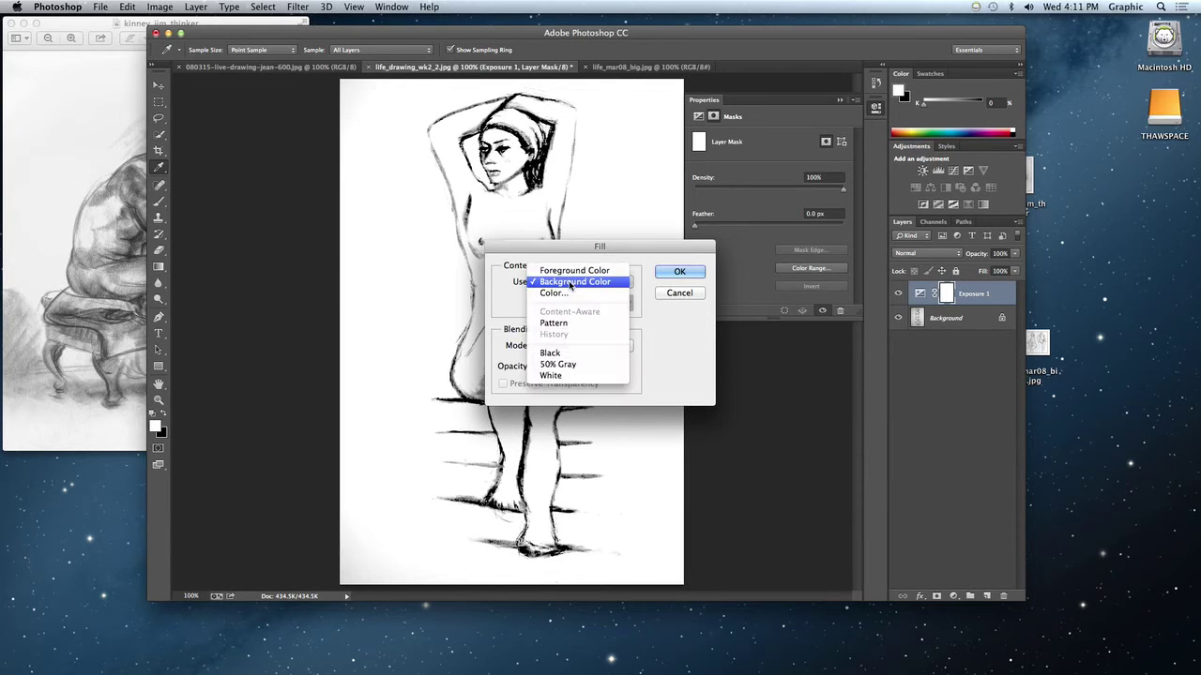
{"action": "left_click", "coordinate": [572, 353]}
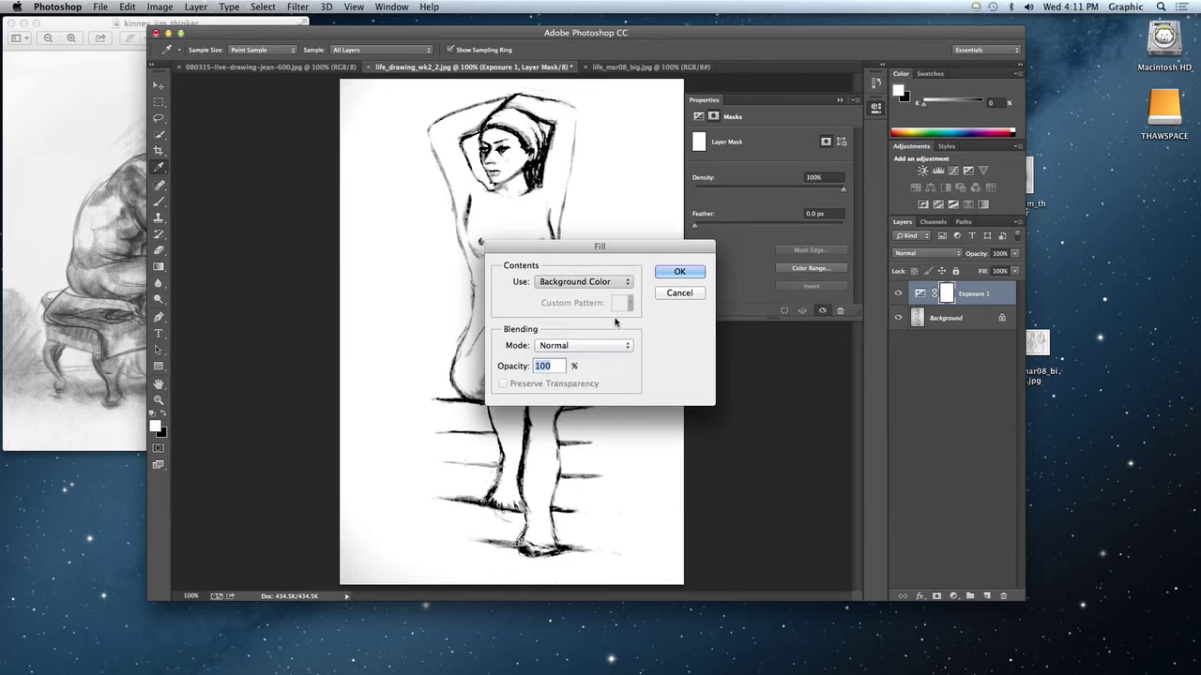
{"action": "left_click", "coordinate": [672, 272]}
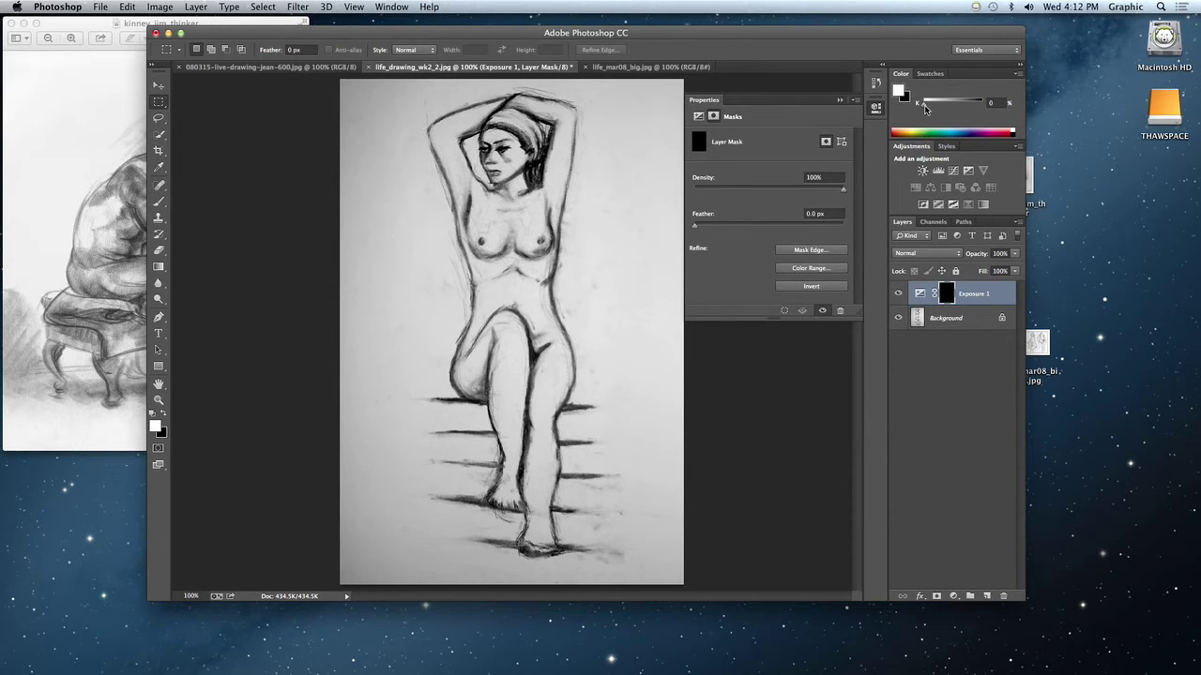
Set a mid-grey foreground colour and switch to the Brush tool at size 20
{"action": "mouse_move", "coordinate": [927, 107]}
{"action": "left_mouse_down"}
{"action": "mouse_move", "coordinate": [975, 108]}
{"action": "mouse_move", "coordinate": [905, 110]}
{"action": "left_mouse_up"}
{"action": "left_click", "coordinate": [158, 204]}
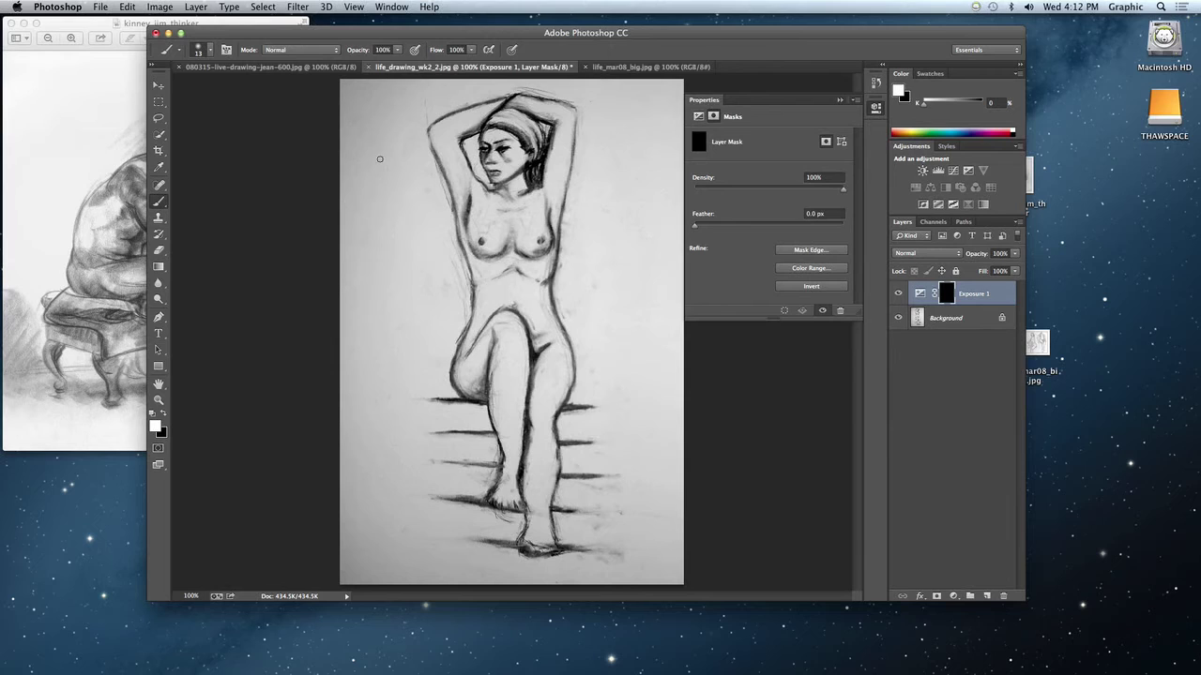
{"action": "key", "text": "bracketright"}
{"action": "key", "text": "bracketright"}
{"action": "key", "text": "bracketright"}
{"action": "key", "text": "bracketright"}
{"action": "key", "text": "bracketright"}
{"action": "key", "text": "bracketright"}
{"action": "key", "text": "bracketright"}
{"action": "key", "text": "bracketright"}
{"action": "key", "text": "bracketright"}
{"action": "key", "text": "bracketright"}
{"action": "key", "text": "bracketright"}
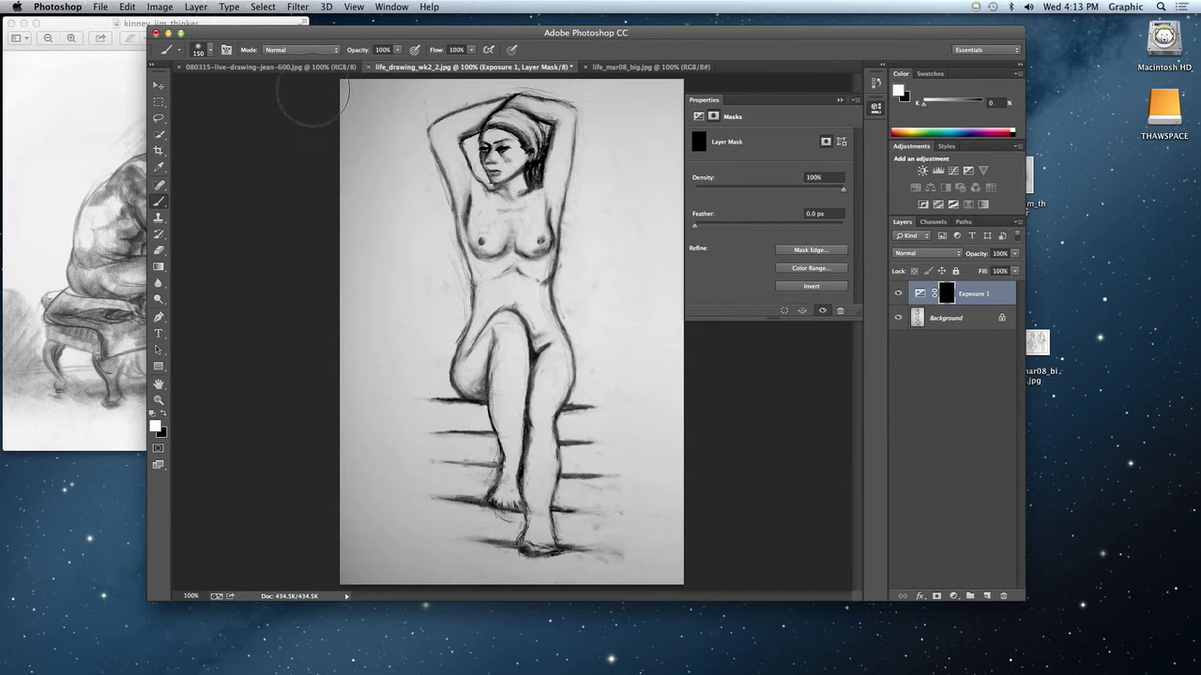
Set brush hardness to 60% and opacity to 49%, then paint the mask's top-left
{"action": "left_click", "coordinate": [212, 50]}
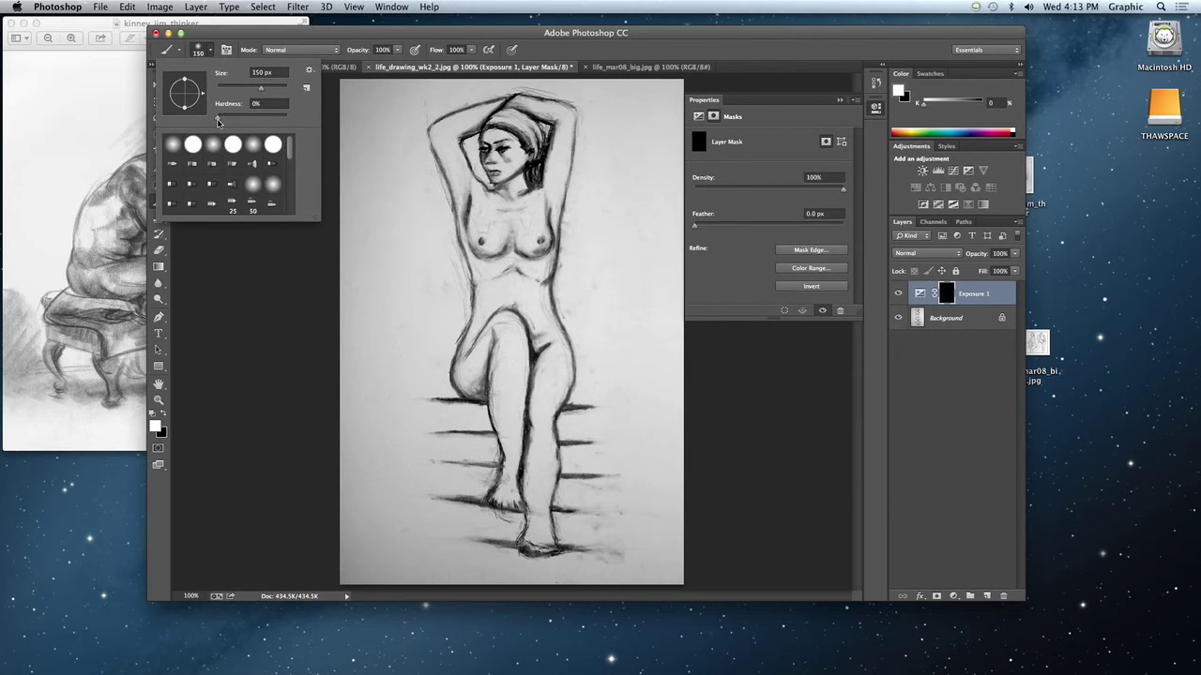
{"action": "mouse_move", "coordinate": [218, 119]}
{"action": "left_mouse_down"}
{"action": "mouse_move", "coordinate": [260, 122]}
{"action": "mouse_move", "coordinate": [216, 121]}
{"action": "left_mouse_up"}
{"action": "left_click_drag", "start_coordinate": [397, 49], "coordinate": [369, 68]}
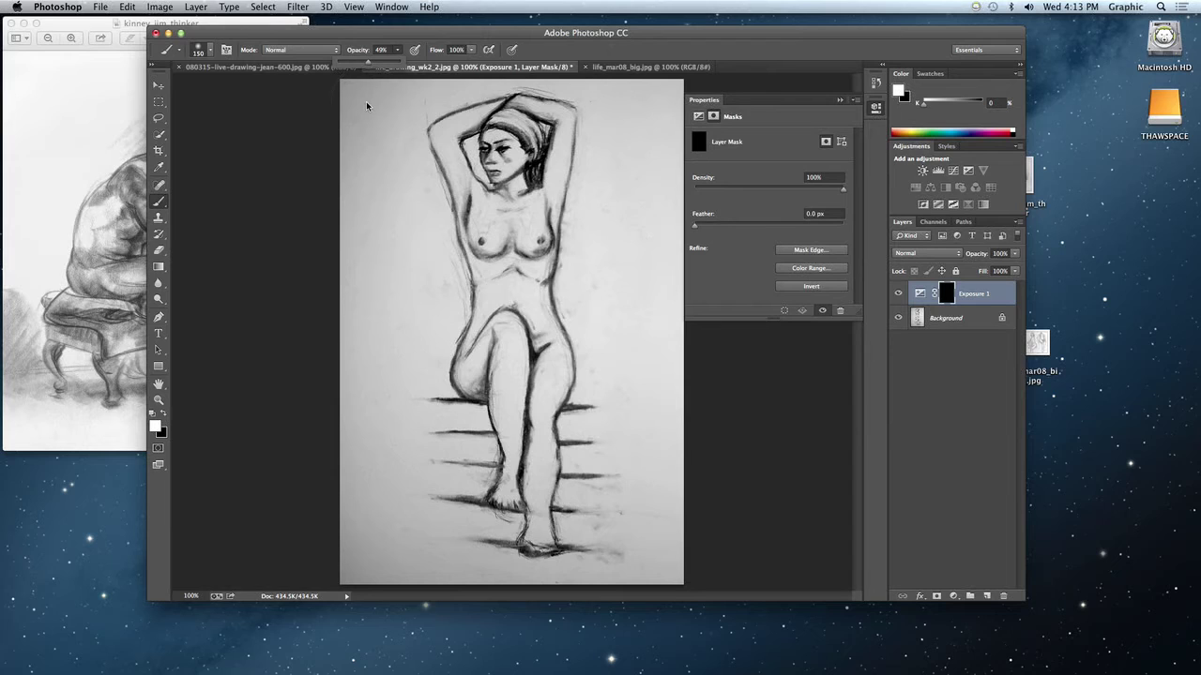
{"action": "mouse_move", "coordinate": [355, 117]}
{"action": "left_mouse_down"}
{"action": "mouse_move", "coordinate": [348, 102]}
{"action": "mouse_move", "coordinate": [326, 300]}
{"action": "mouse_move", "coordinate": [362, 578]}
{"action": "mouse_move", "coordinate": [341, 285]}
{"action": "mouse_move", "coordinate": [375, 103]}
{"action": "mouse_move", "coordinate": [375, 115]}
{"action": "left_mouse_up"}
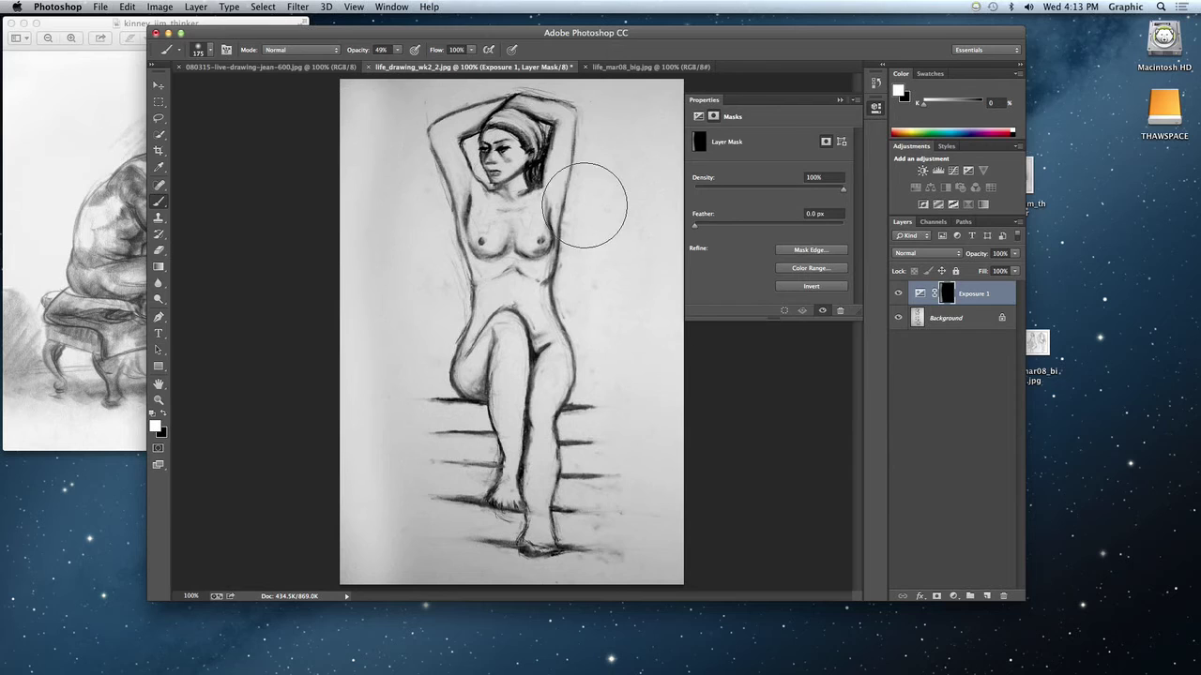
Enlarge the brush and paint the mask's upper-left and bottom-left corners, toggling Exposure 1 to compare
{"action": "key", "text": "bracketright"}
{"action": "key", "text": "bracketright"}
{"action": "key", "text": "bracketright"}
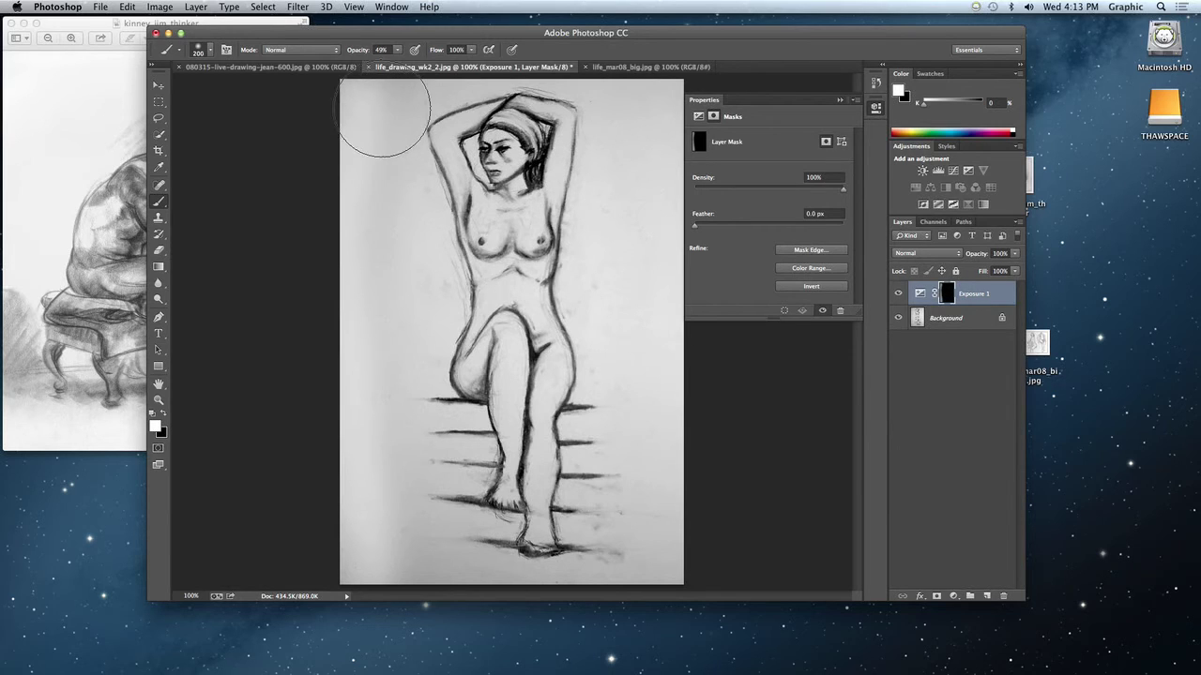
{"action": "mouse_move", "coordinate": [348, 121]}
{"action": "left_mouse_down"}
{"action": "mouse_move", "coordinate": [297, 268]}
{"action": "mouse_move", "coordinate": [344, 175]}
{"action": "mouse_move", "coordinate": [337, 198]}
{"action": "mouse_move", "coordinate": [309, 207]}
{"action": "mouse_move", "coordinate": [306, 357]}
{"action": "mouse_move", "coordinate": [311, 488]}
{"action": "mouse_move", "coordinate": [342, 575]}
{"action": "mouse_move", "coordinate": [362, 563]}
{"action": "mouse_move", "coordinate": [362, 126]}
{"action": "mouse_move", "coordinate": [345, 135]}
{"action": "left_mouse_up"}
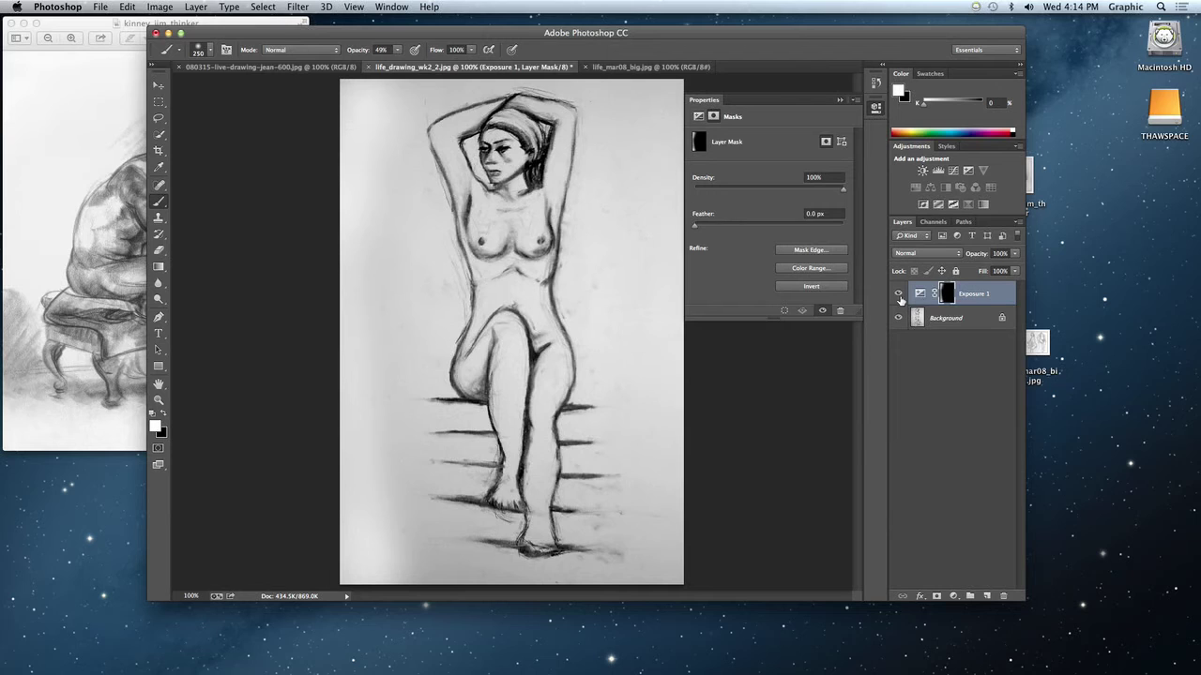
{"action": "left_click", "coordinate": [899, 294]}
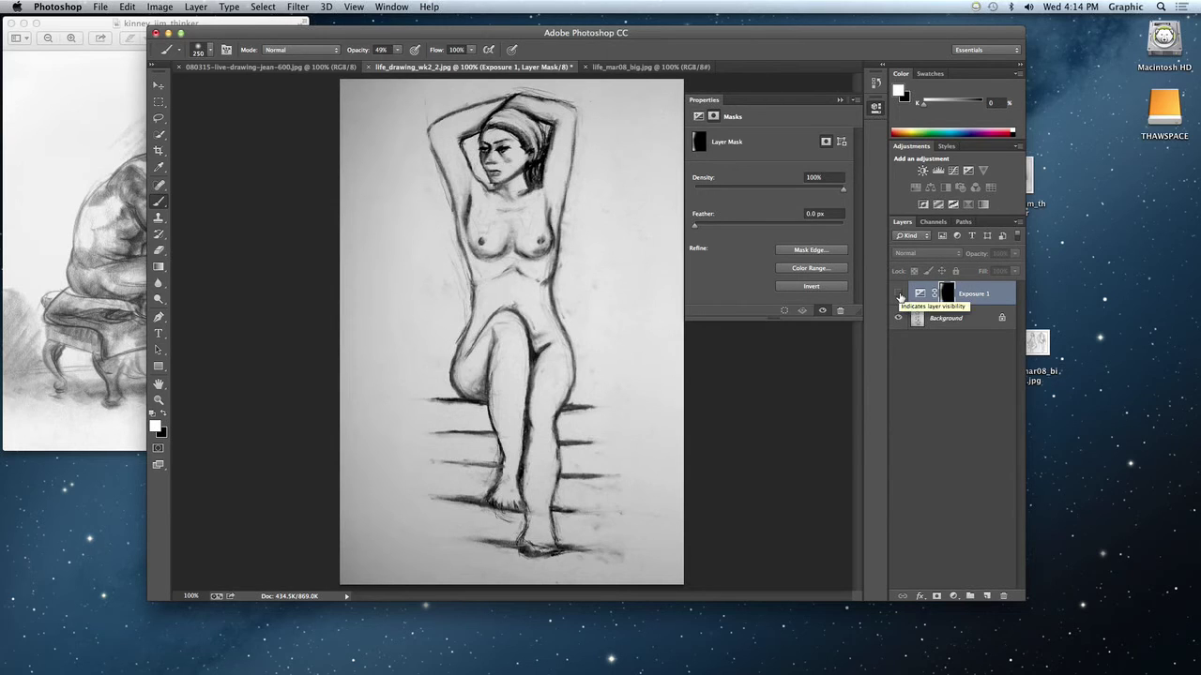
{"action": "left_click", "coordinate": [899, 296]}
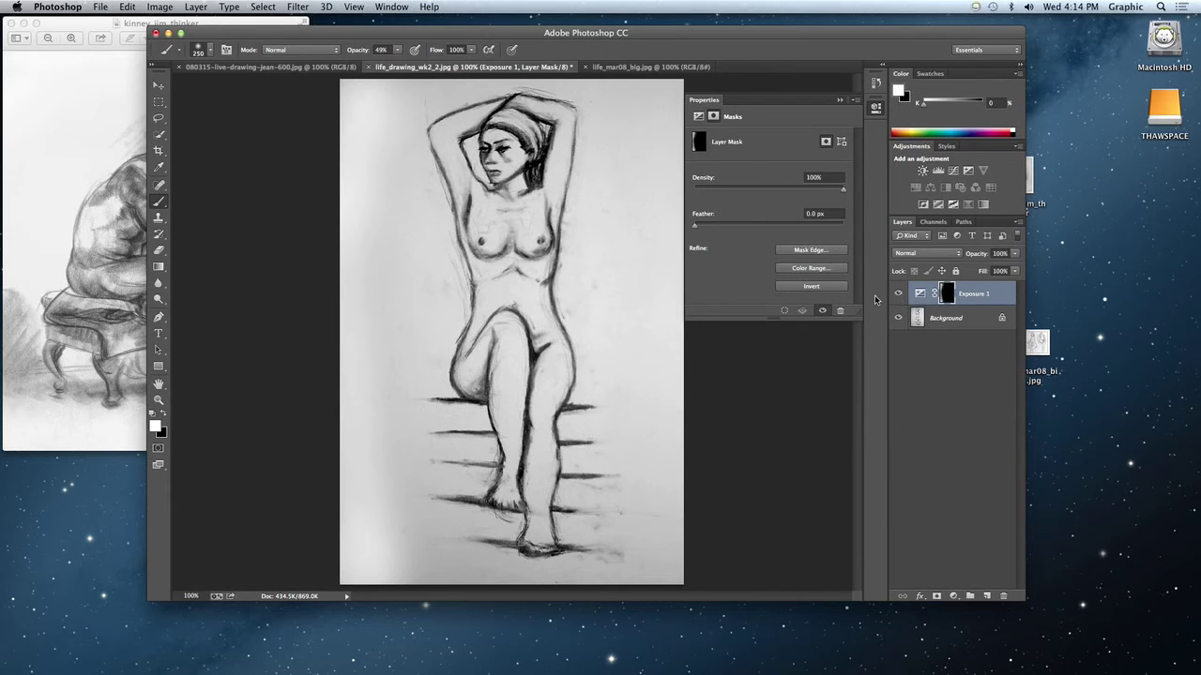
{"action": "mouse_move", "coordinate": [369, 522]}
{"action": "left_mouse_down"}
{"action": "mouse_move", "coordinate": [389, 516]}
{"action": "mouse_move", "coordinate": [413, 564]}
{"action": "left_mouse_up"}
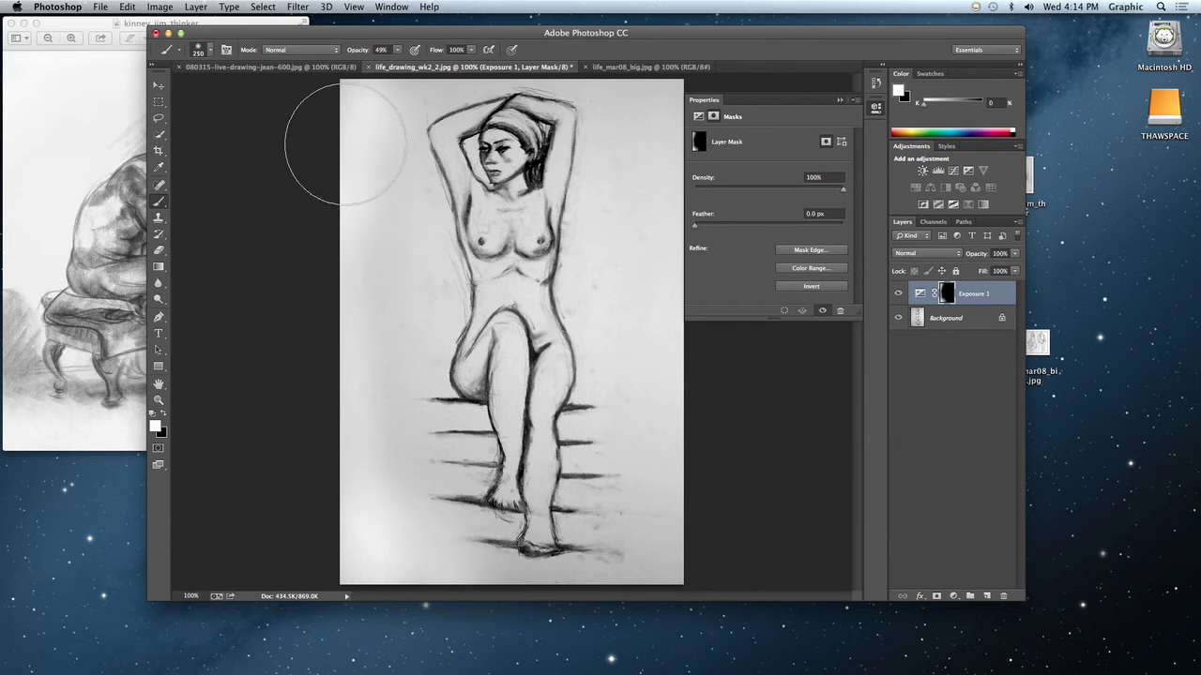
{"action": "left_click_drag", "start_coordinate": [346, 144], "coordinate": [380, 89]}
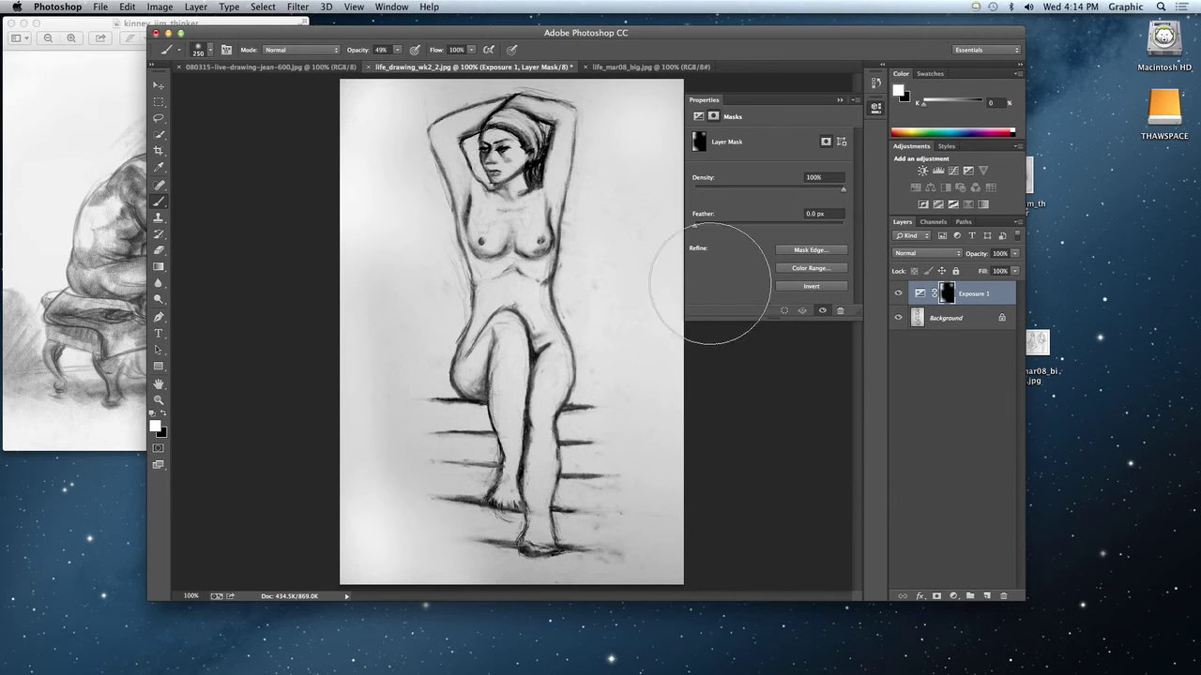
Raise brush opacity to 95% and paint along the right and left edges and the torso
{"action": "left_click", "coordinate": [398, 49]}
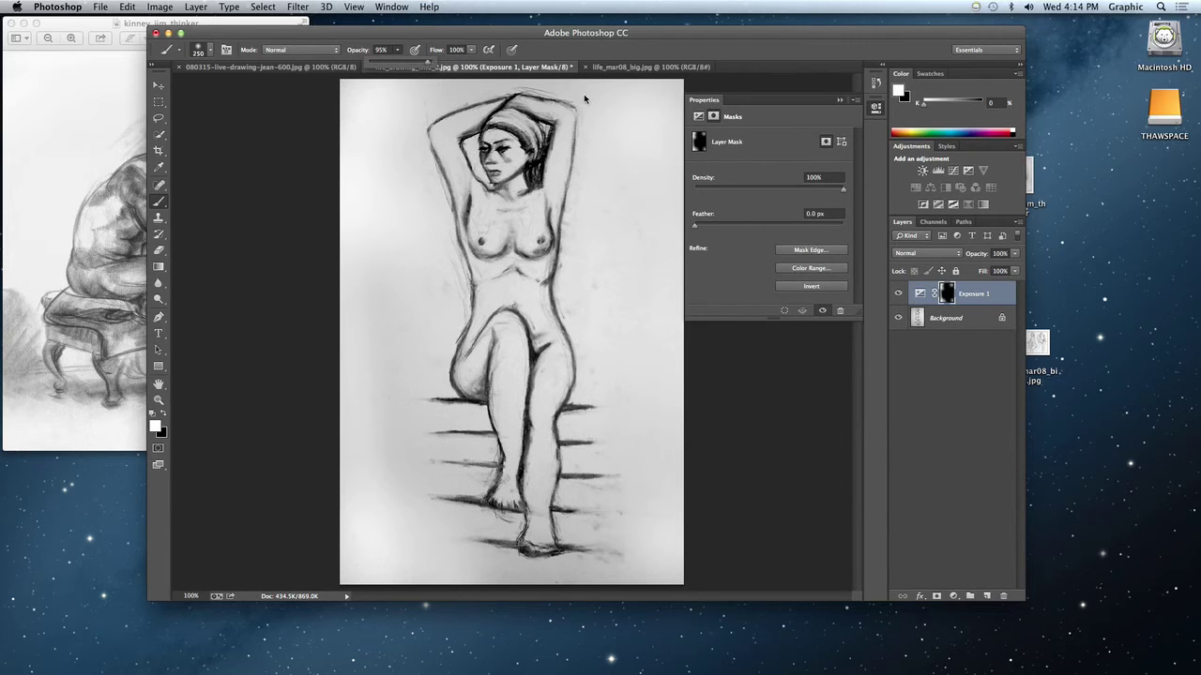
{"action": "left_click", "coordinate": [686, 165]}
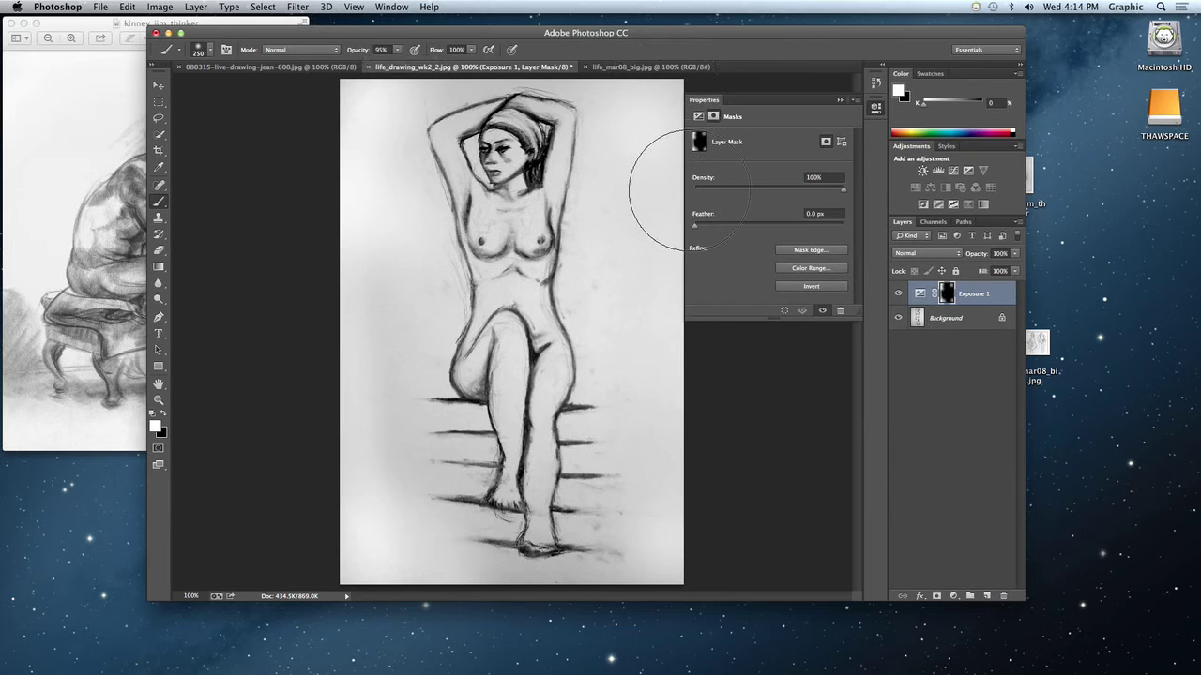
{"action": "left_click_drag", "start_coordinate": [686, 191], "coordinate": [691, 191]}
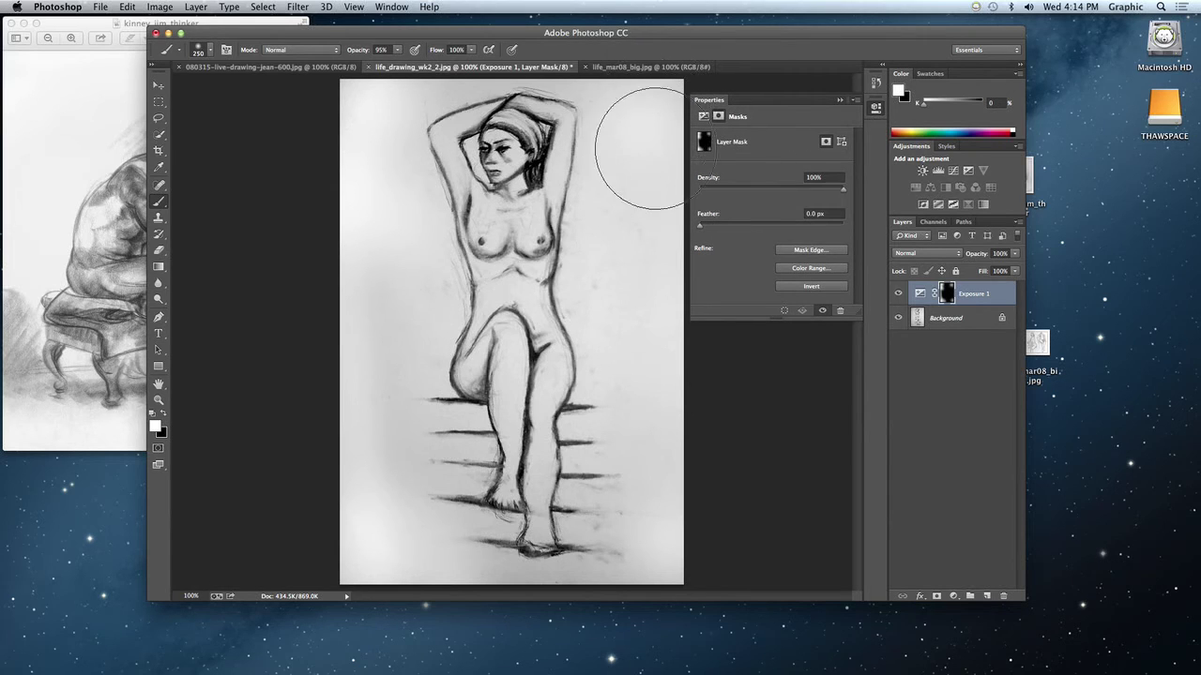
{"action": "mouse_move", "coordinate": [640, 148]}
{"action": "left_mouse_down"}
{"action": "mouse_move", "coordinate": [644, 316]}
{"action": "mouse_move", "coordinate": [681, 526]}
{"action": "left_mouse_up"}
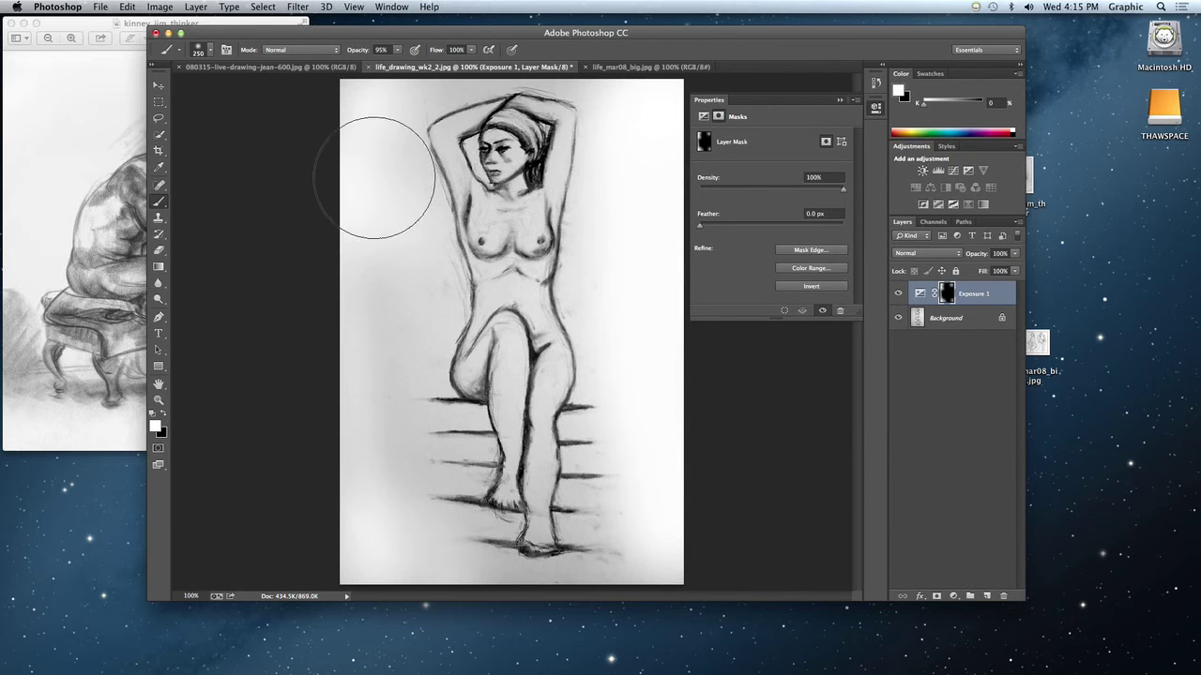
{"action": "mouse_move", "coordinate": [375, 178]}
{"action": "left_mouse_down"}
{"action": "mouse_move", "coordinate": [362, 254]}
{"action": "mouse_move", "coordinate": [367, 367]}
{"action": "left_mouse_up"}
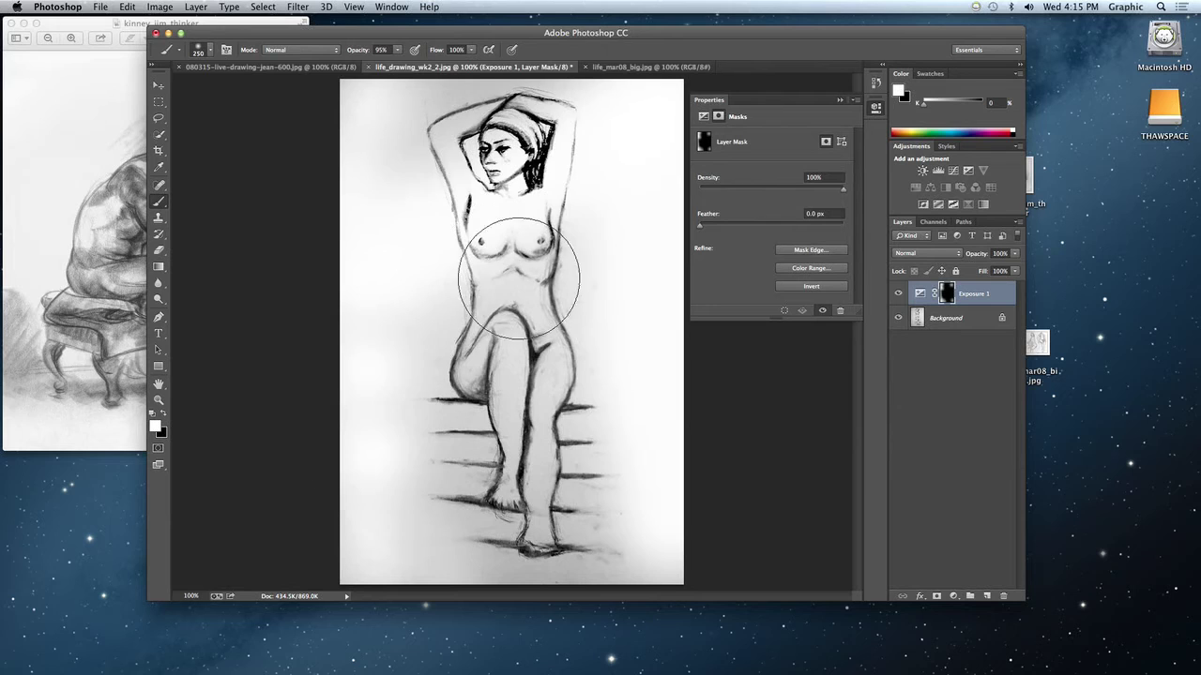
{"action": "mouse_move", "coordinate": [519, 279]}
{"action": "left_mouse_down"}
{"action": "mouse_move", "coordinate": [469, 394]}
{"action": "mouse_move", "coordinate": [402, 362]}
{"action": "mouse_move", "coordinate": [508, 382]}
{"action": "mouse_move", "coordinate": [581, 439]}
{"action": "mouse_move", "coordinate": [632, 523]}
{"action": "mouse_move", "coordinate": [644, 442]}
{"action": "mouse_move", "coordinate": [571, 217]}
{"action": "mouse_move", "coordinate": [525, 141]}
{"action": "mouse_move", "coordinate": [497, 141]}
{"action": "mouse_move", "coordinate": [512, 118]}
{"action": "mouse_move", "coordinate": [611, 121]}
{"action": "left_mouse_up"}
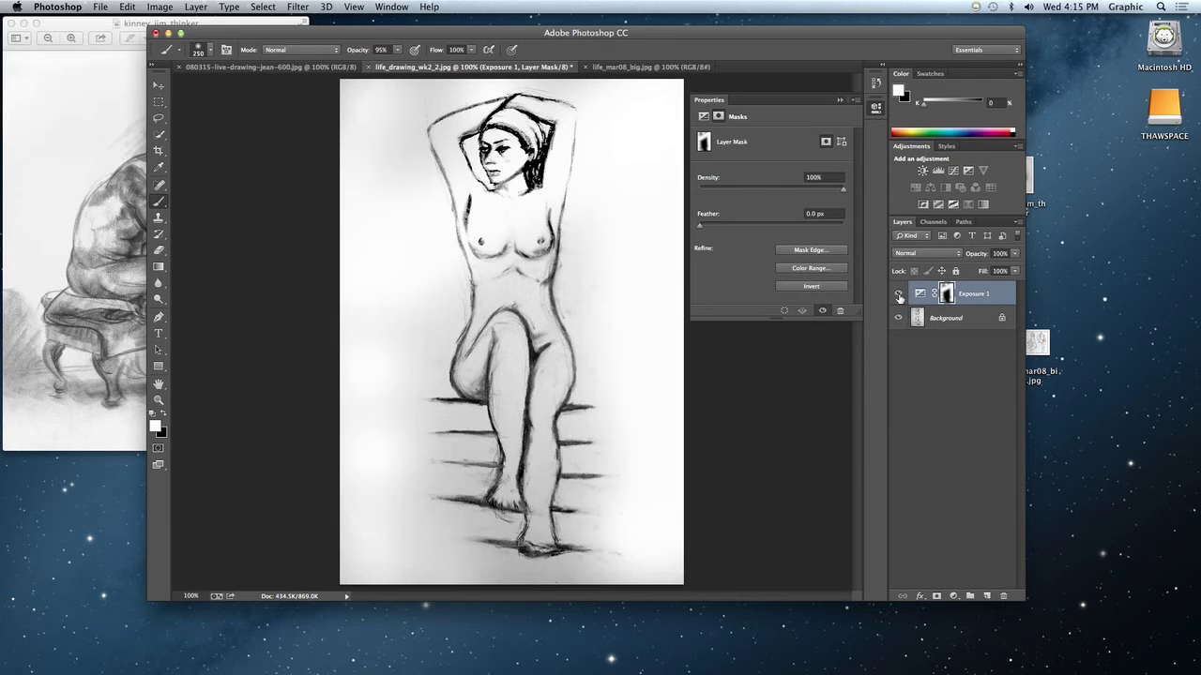
In Channels, show the Exposure 1 Mask and hide the Gray channel to view the mask alone
{"action": "left_click", "coordinate": [935, 223]}
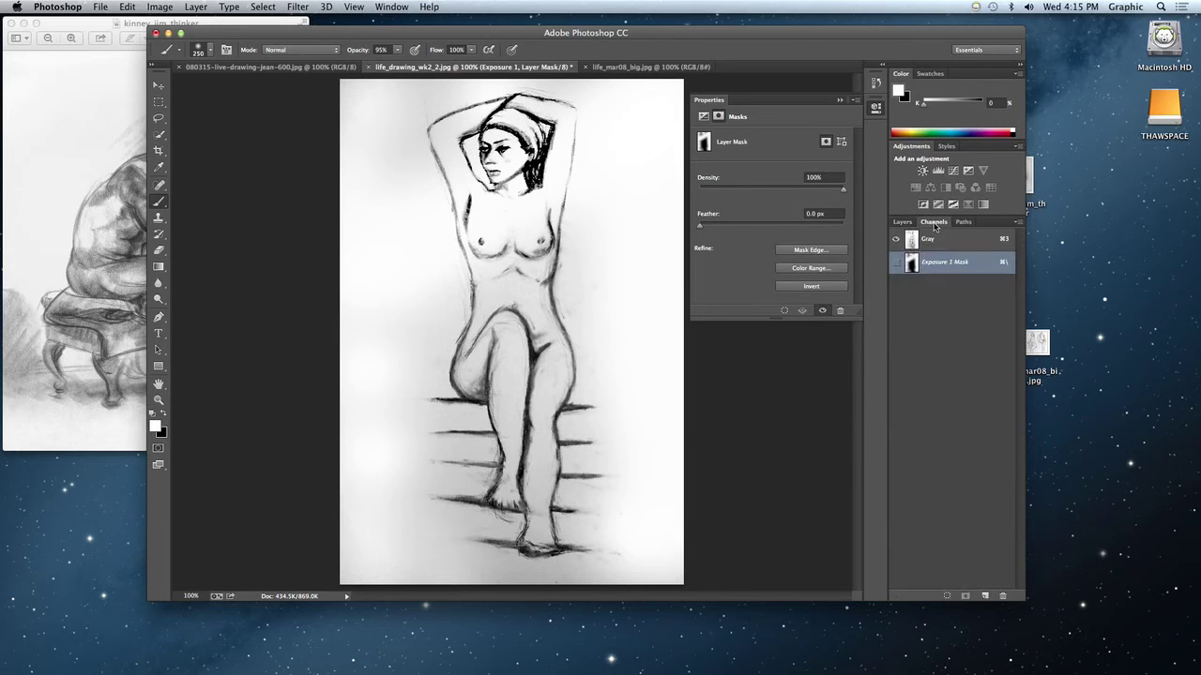
{"action": "key", "text": "x"}
{"action": "left_click", "coordinate": [896, 264]}
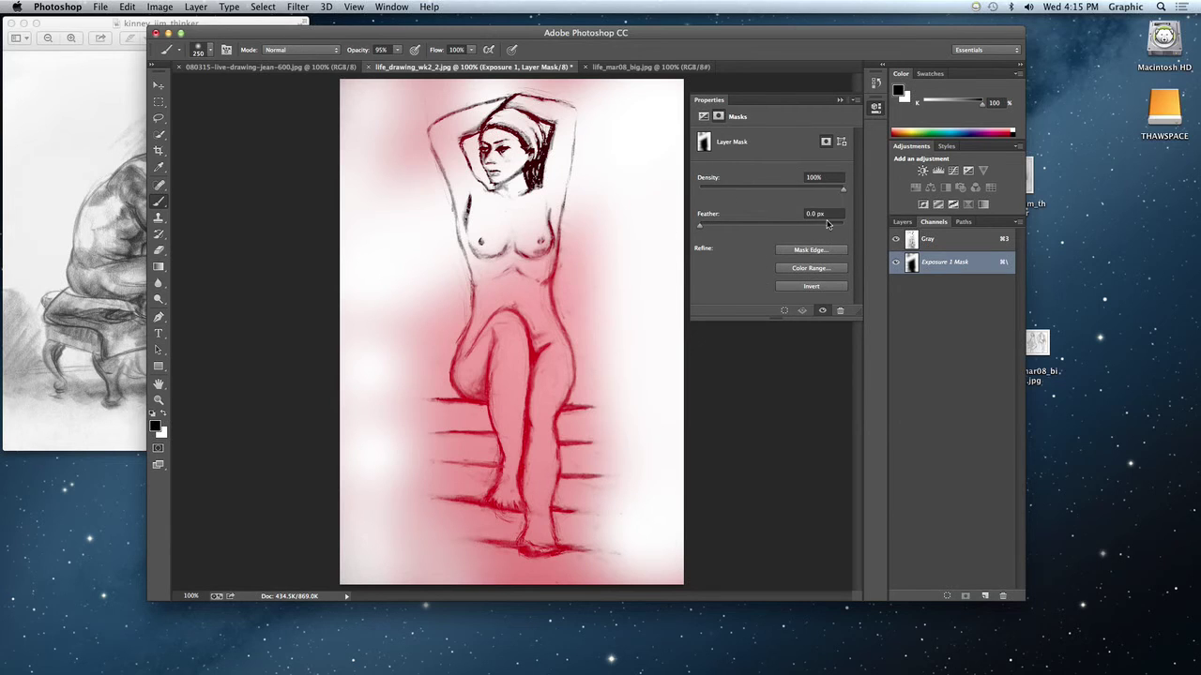
{"action": "key", "text": "x"}
{"action": "left_click", "coordinate": [896, 240]}
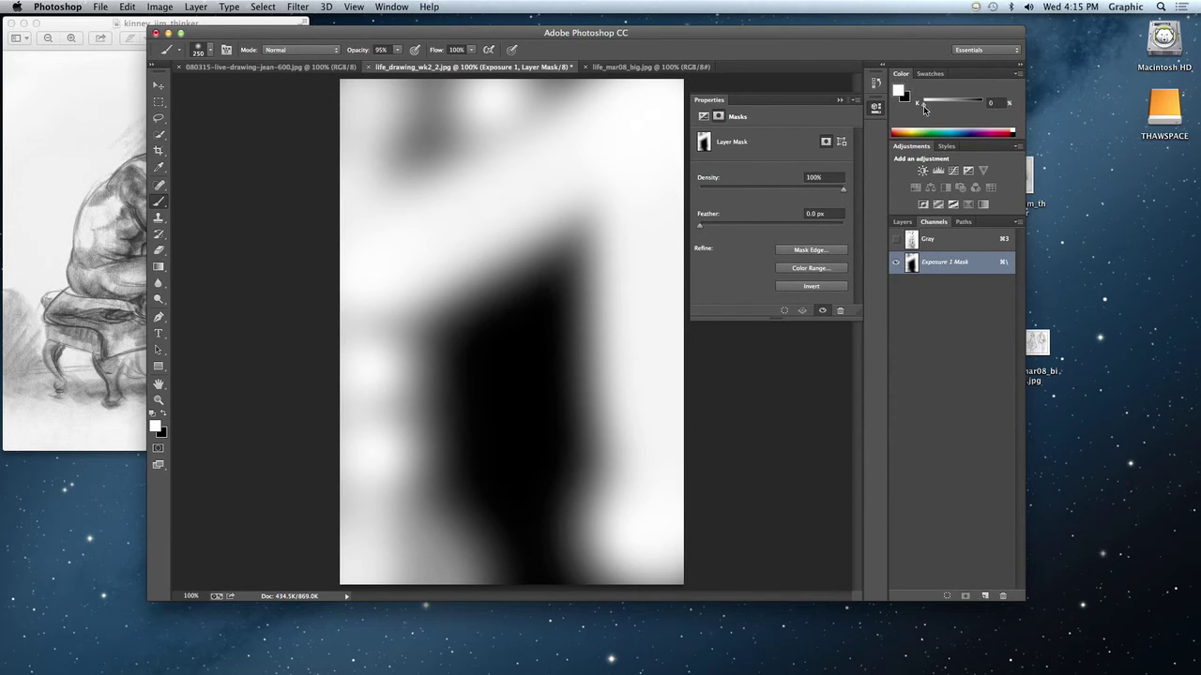
Paint the figure's head and silhouette pure black at 100% opacity, stepping back through strokes
{"action": "left_click_drag", "start_coordinate": [1006, 105], "coordinate": [1009, 106]}
{"action": "left_click", "coordinate": [398, 52]}
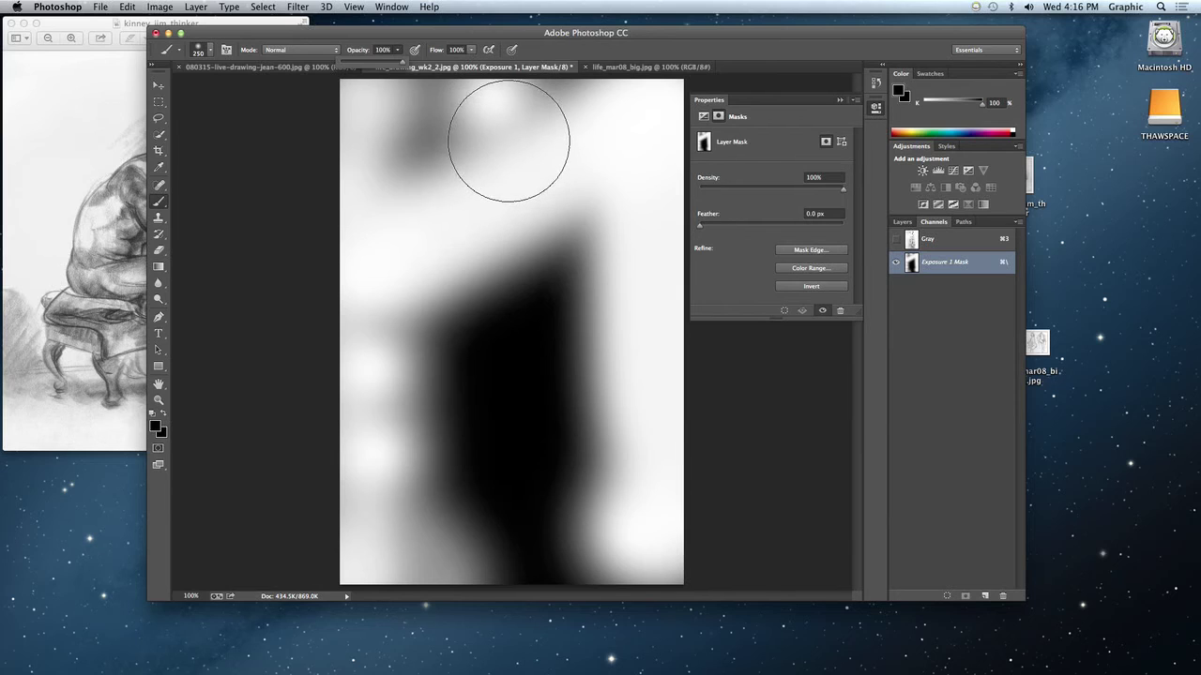
{"action": "mouse_move", "coordinate": [503, 122]}
{"action": "left_mouse_down"}
{"action": "mouse_move", "coordinate": [509, 228]}
{"action": "mouse_move", "coordinate": [515, 196]}
{"action": "left_mouse_up"}
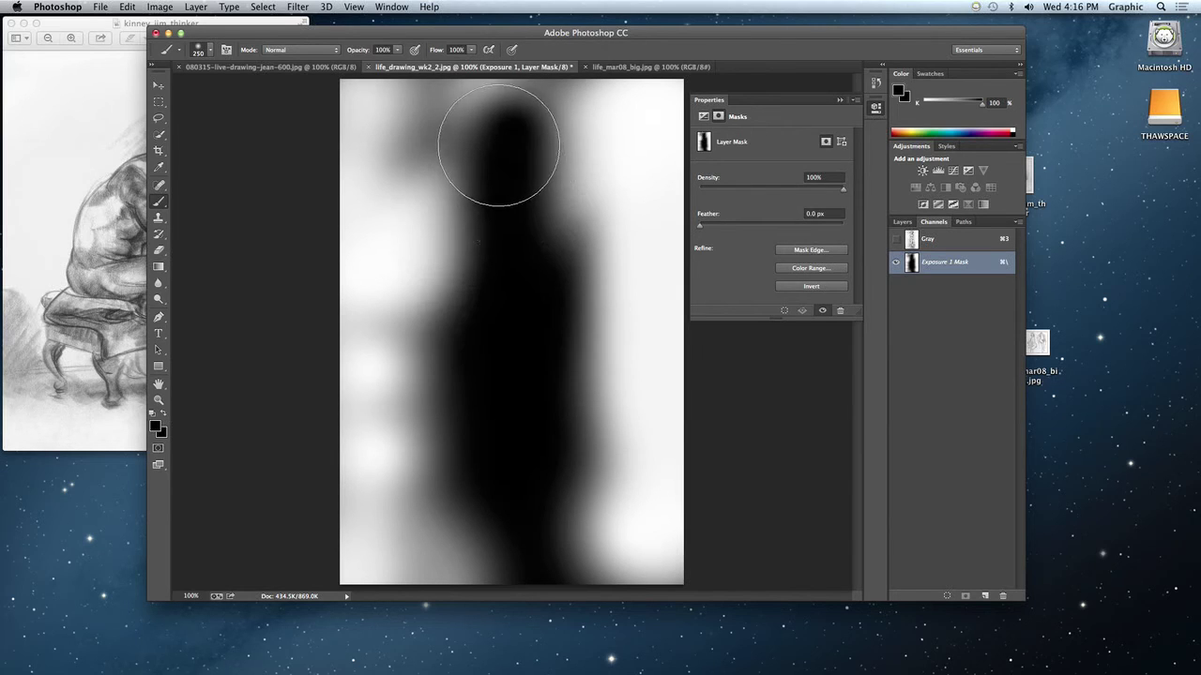
{"action": "mouse_move", "coordinate": [495, 136]}
{"action": "left_mouse_down"}
{"action": "mouse_move", "coordinate": [456, 209]}
{"action": "mouse_move", "coordinate": [468, 231]}
{"action": "left_mouse_up"}
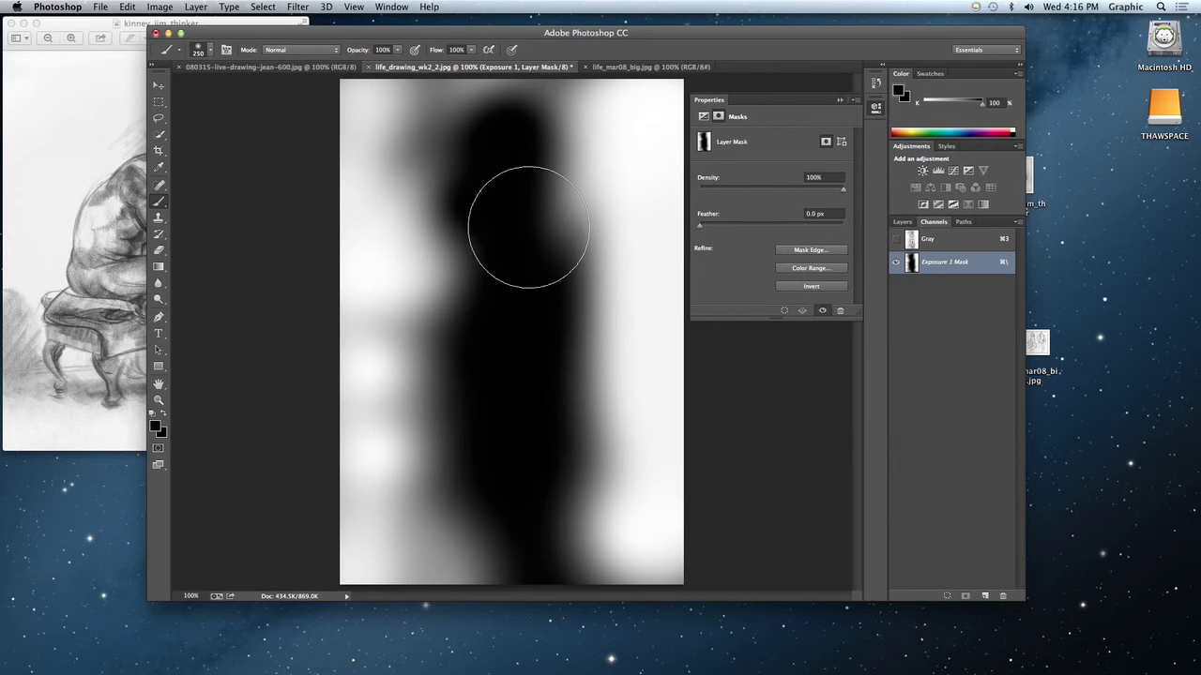
{"action": "key", "text": "super+z"}
{"action": "key", "text": "alt+super+z"}
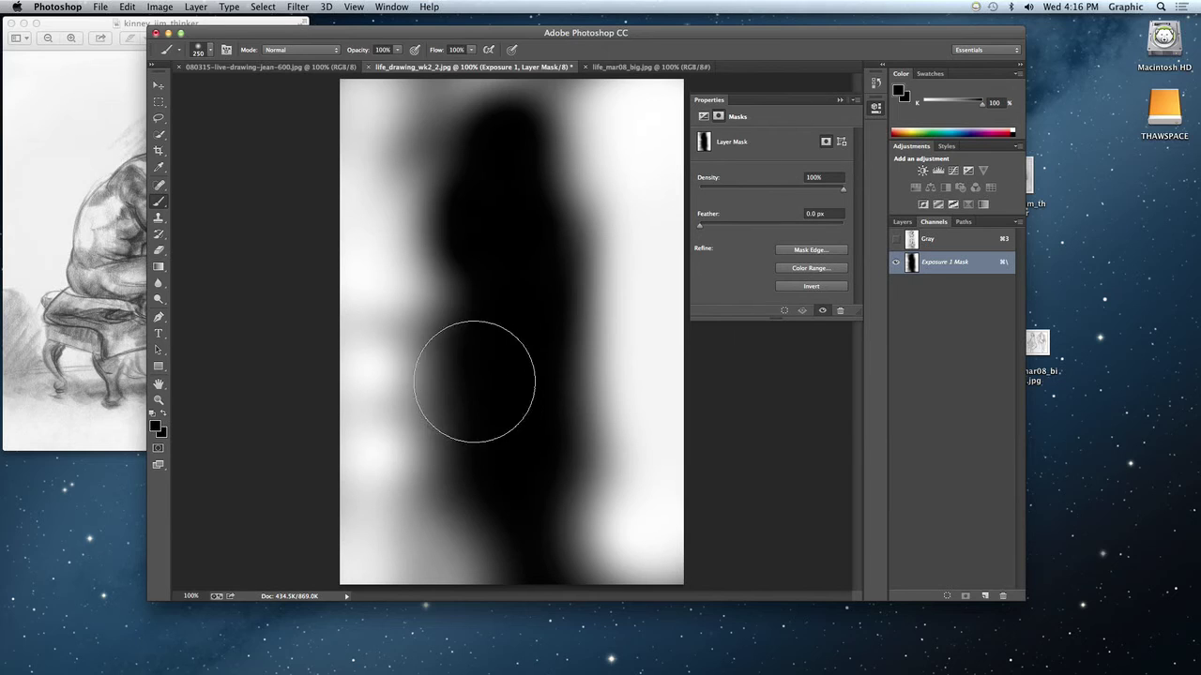
{"action": "key", "text": "alt+super+z"}
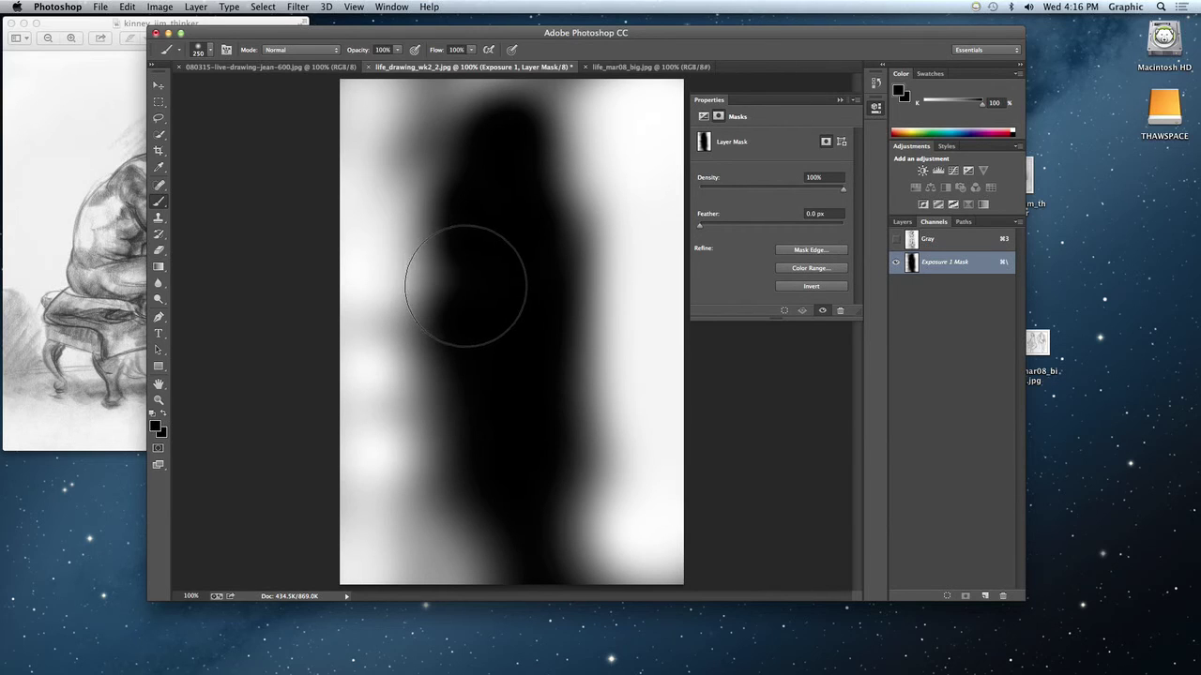
{"action": "key", "text": "alt+super+z"}
{"action": "key", "text": "alt+super+z"}
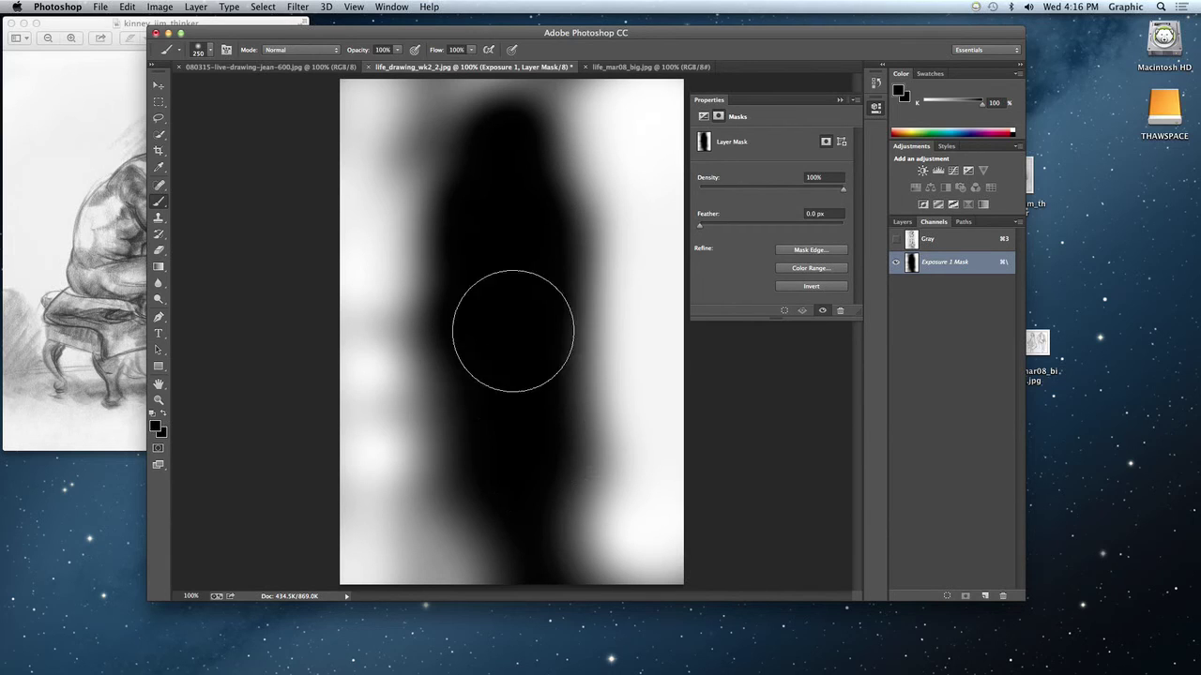
{"action": "key", "text": "alt+super+z"}
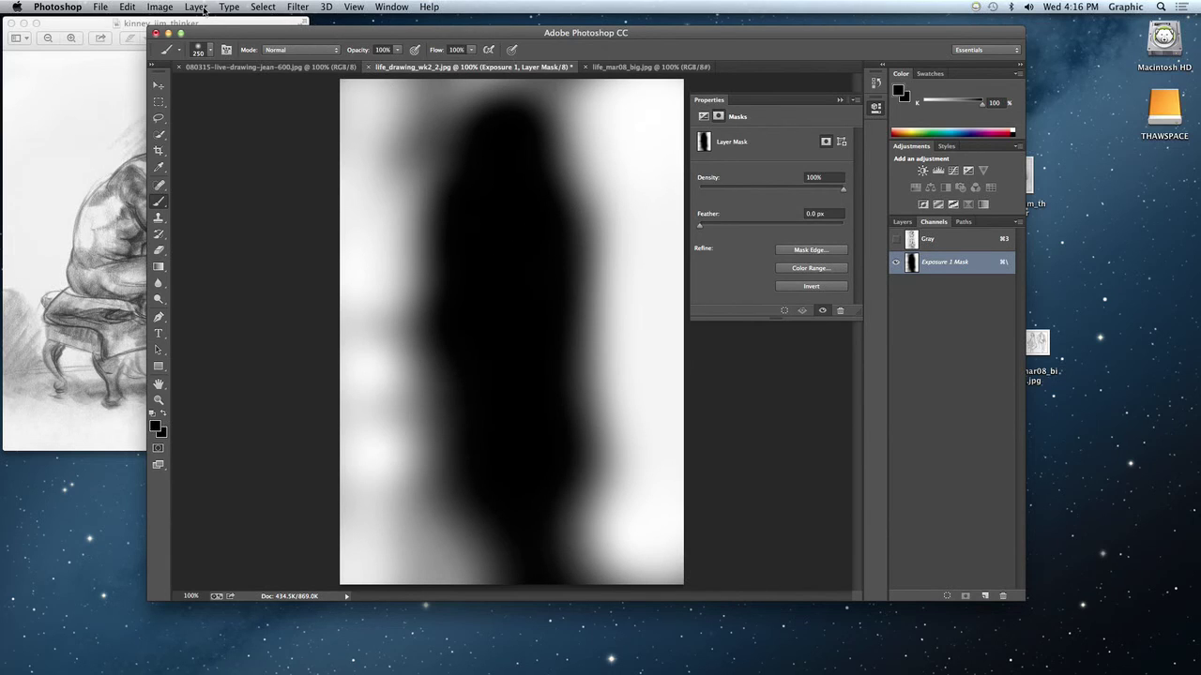
Apply a 97.2-pixel Gaussian Blur to the mask, previewing it zoomed out to 25%
{"action": "left_click", "coordinate": [299, 8]}
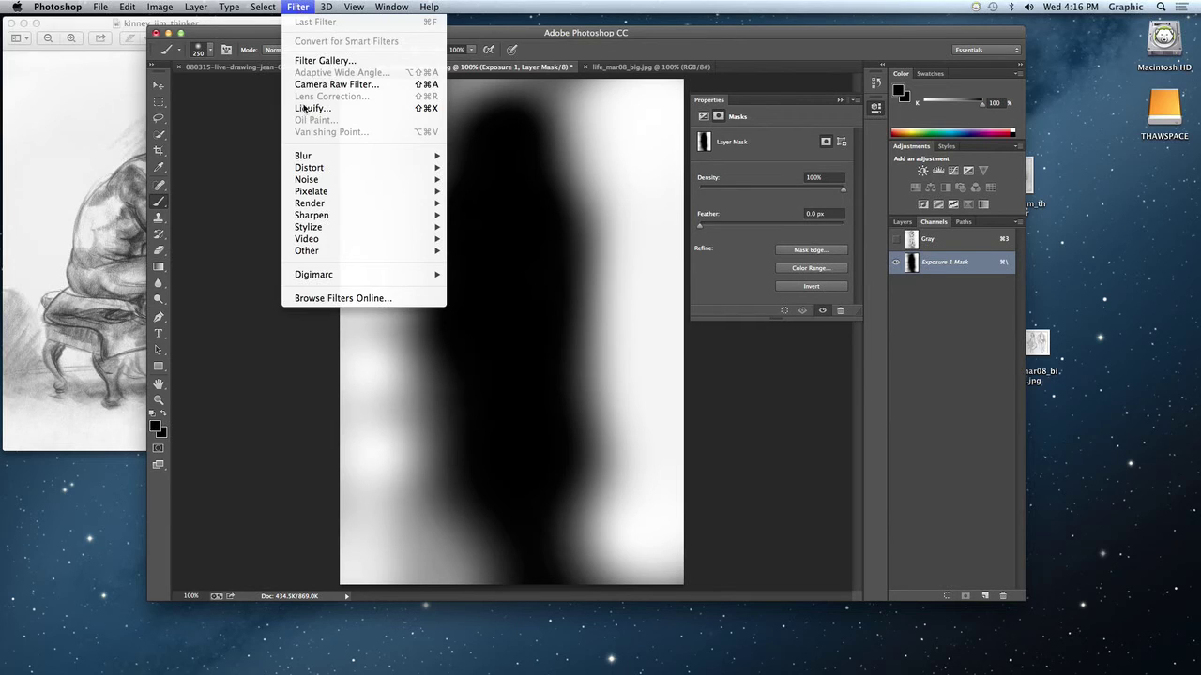
{"action": "mouse_move", "coordinate": [309, 156]}
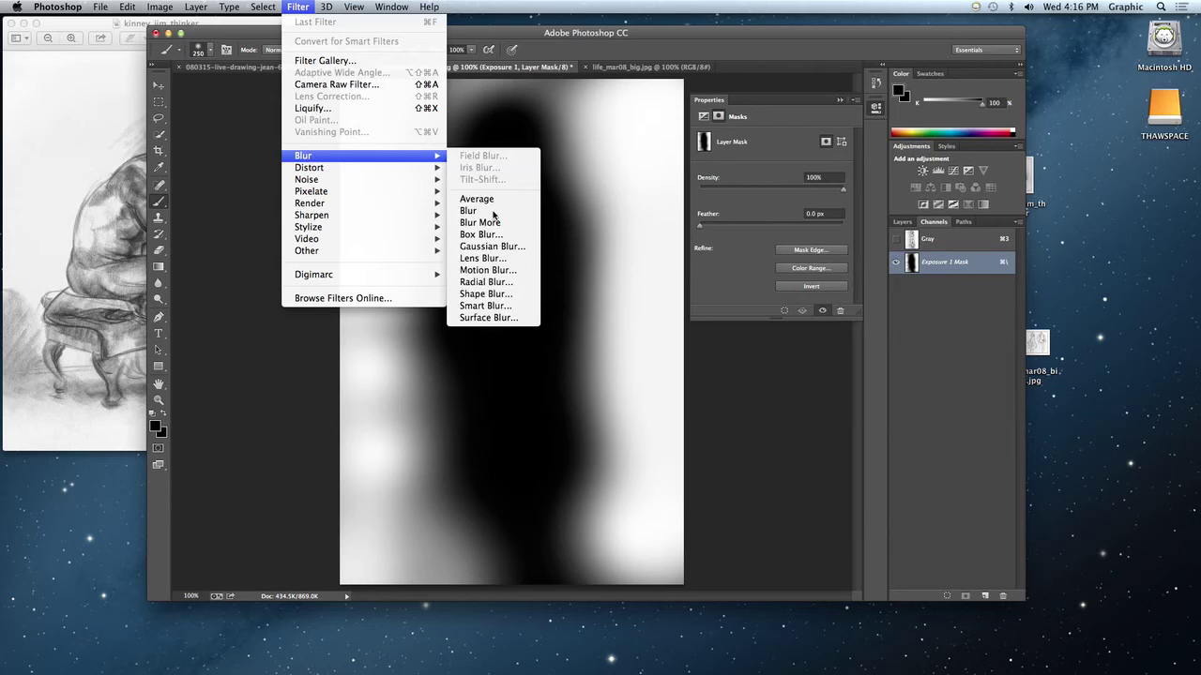
{"action": "left_click", "coordinate": [500, 248]}
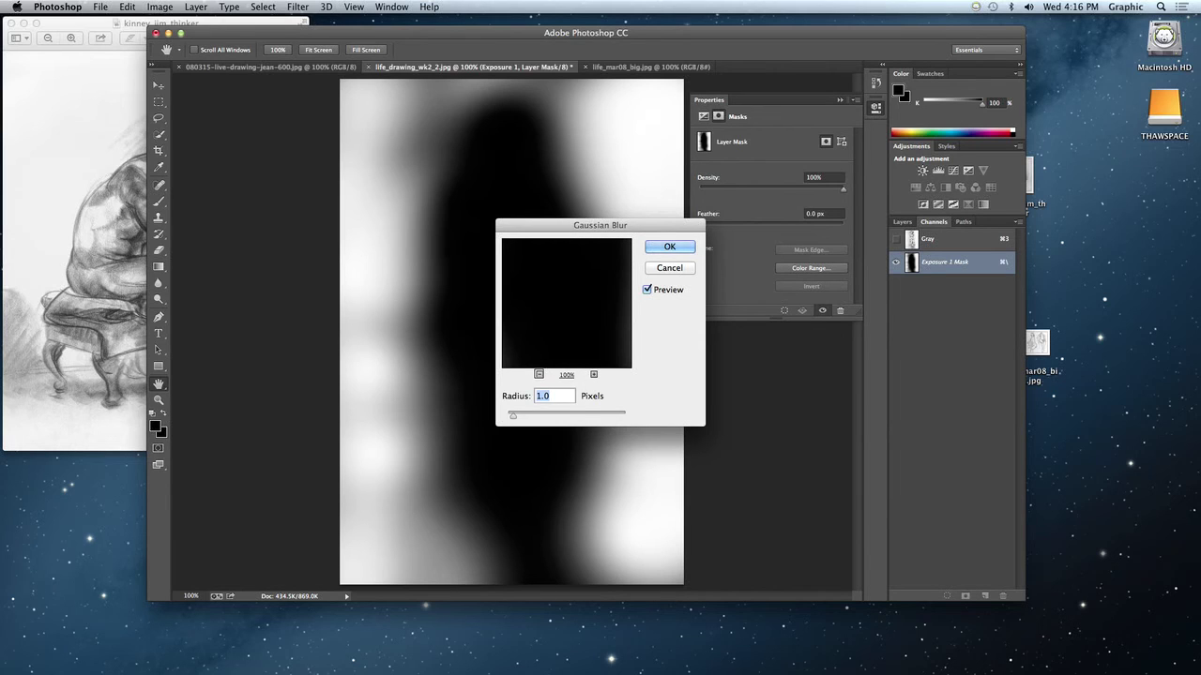
{"action": "left_click", "coordinate": [539, 374]}
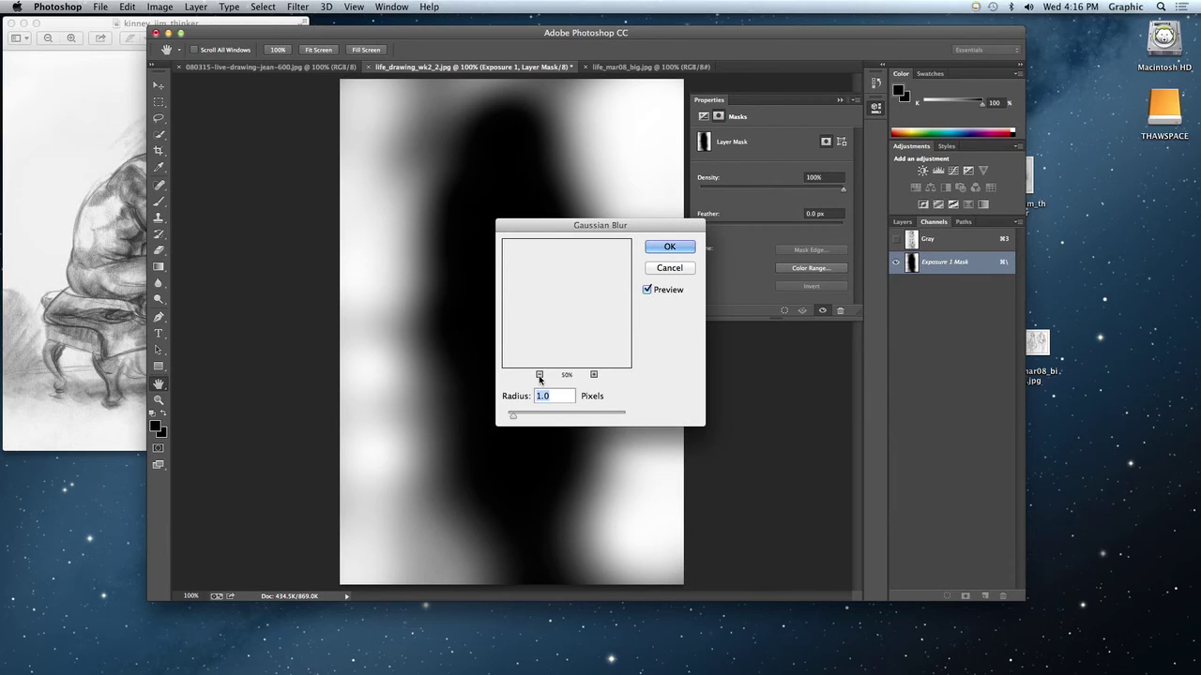
{"action": "left_click", "coordinate": [539, 375]}
{"action": "left_click", "coordinate": [540, 376]}
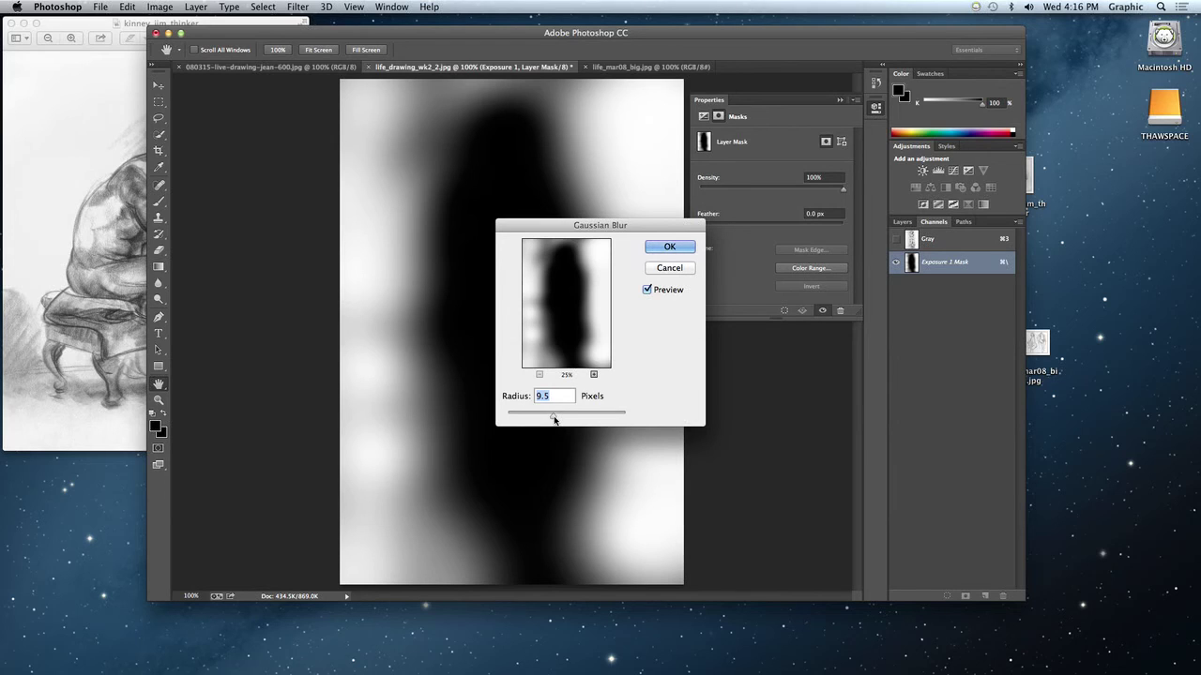
{"action": "left_click", "coordinate": [648, 291]}
{"action": "left_click", "coordinate": [646, 291]}
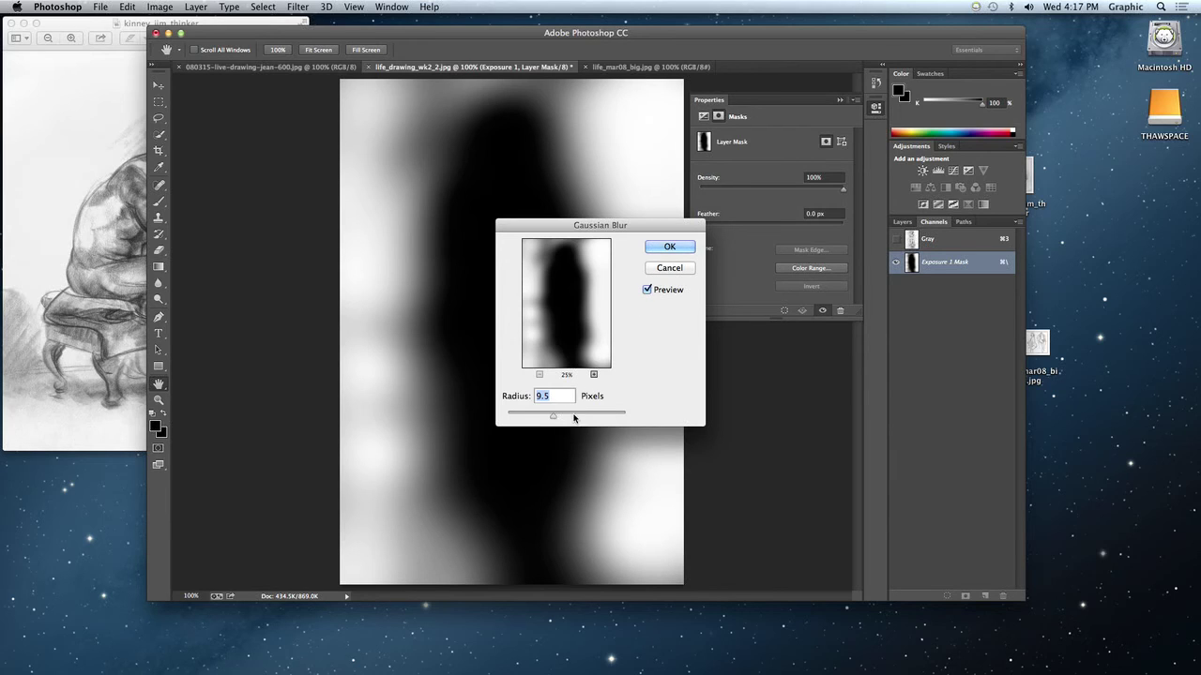
{"action": "left_click_drag", "start_coordinate": [554, 419], "coordinate": [583, 418]}
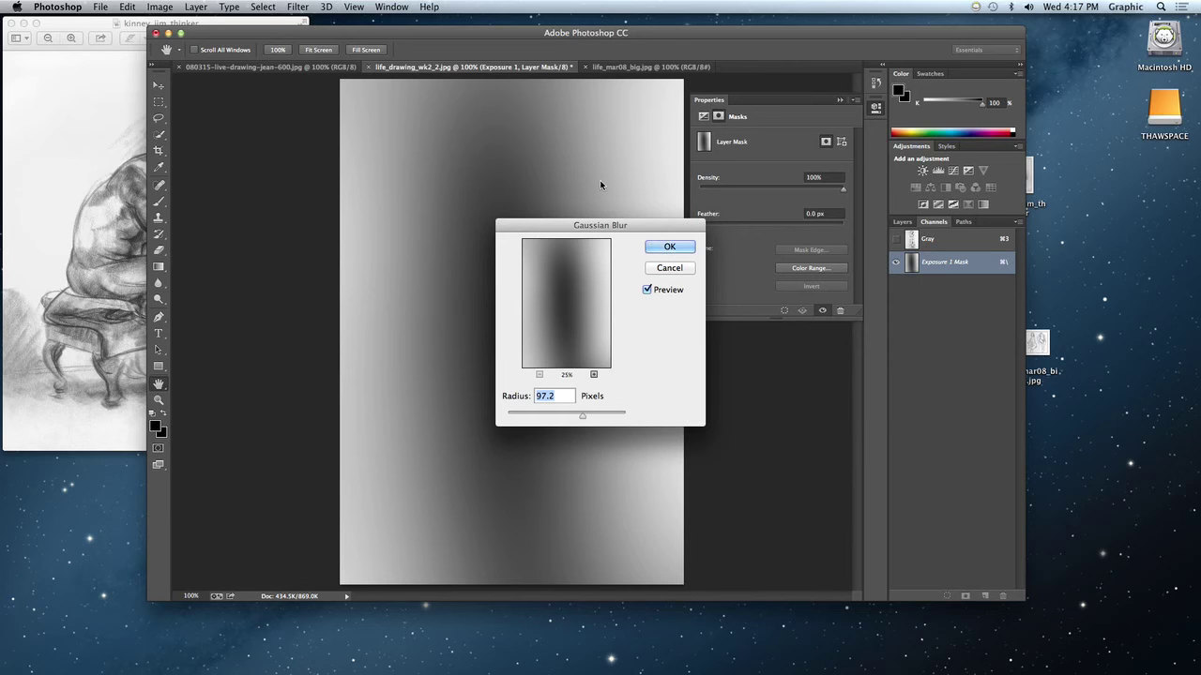
{"action": "key", "text": "Return"}
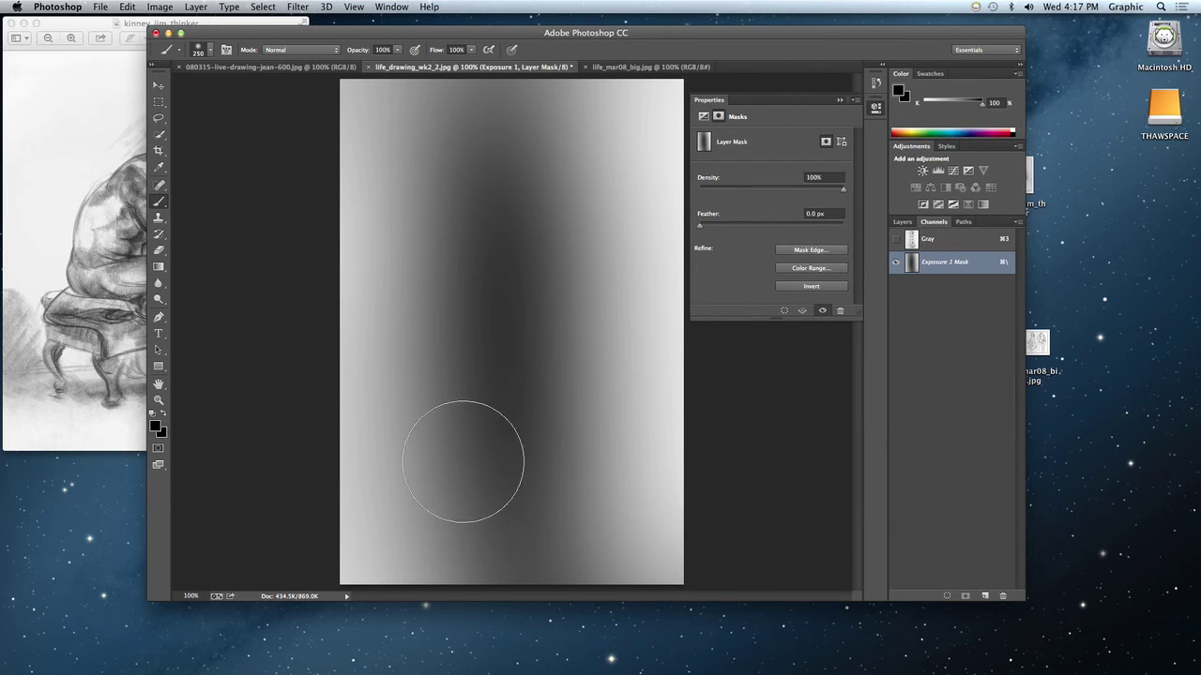
Show Gray, hide the mask channel, and toggle Exposure 1 off and on in Layers to compare
{"action": "left_click", "coordinate": [896, 240]}
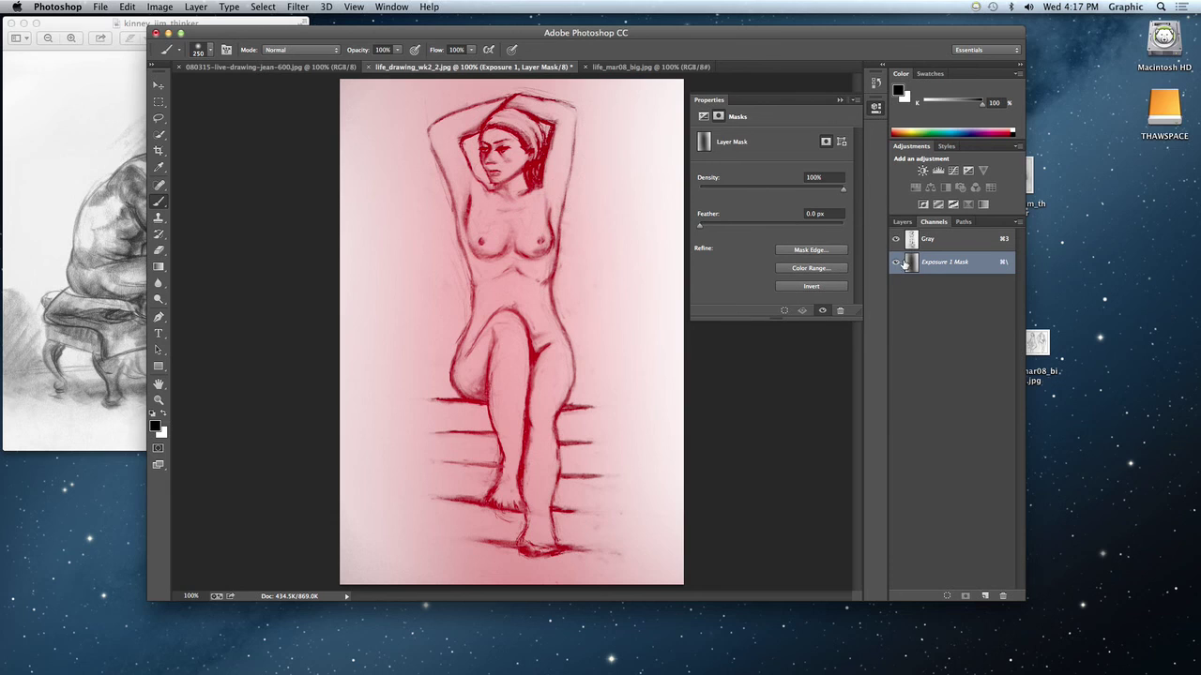
{"action": "left_click", "coordinate": [896, 265]}
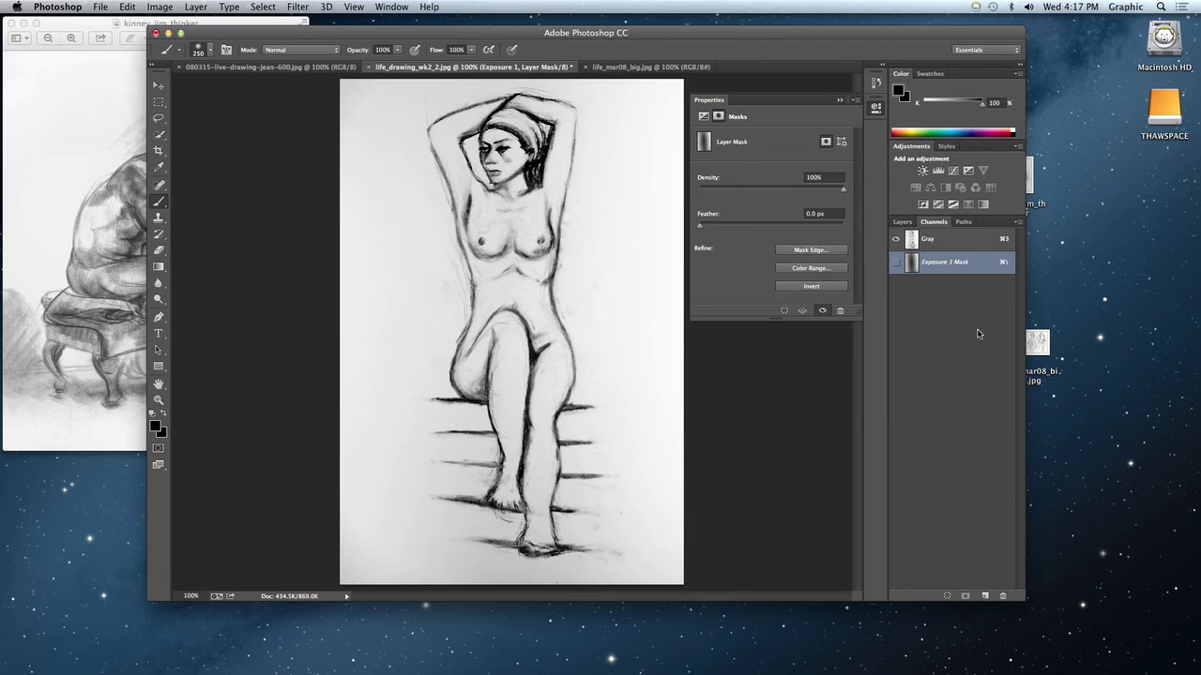
{"action": "left_click", "coordinate": [898, 223]}
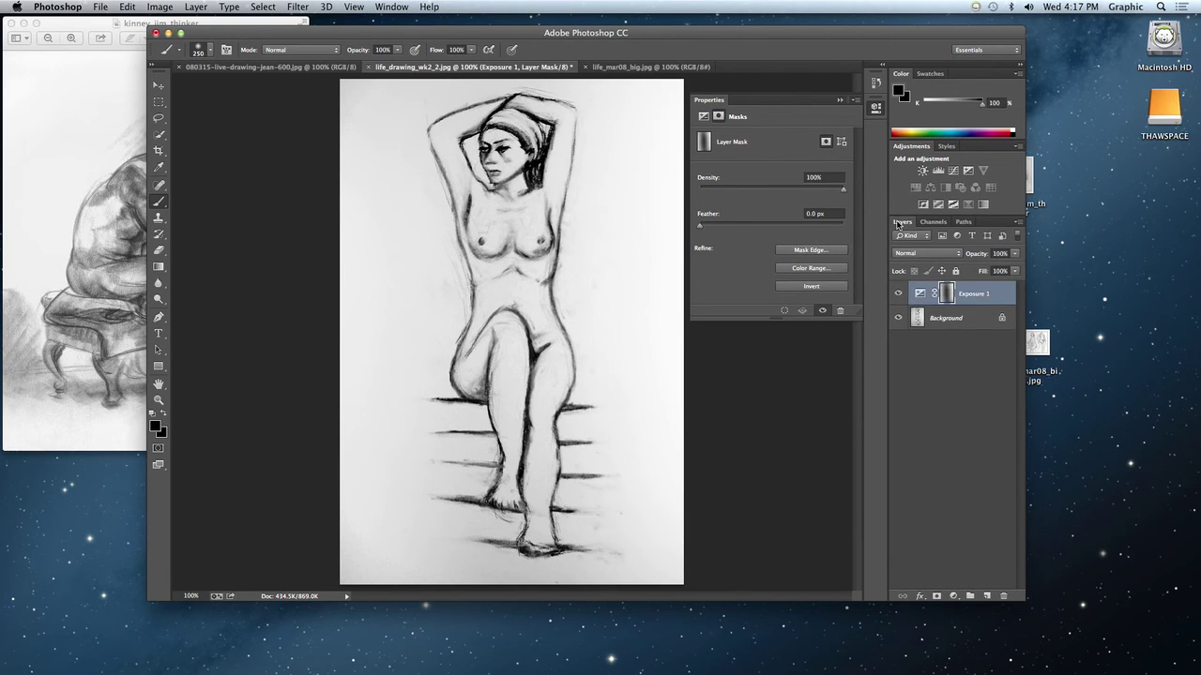
{"action": "left_click", "coordinate": [897, 296]}
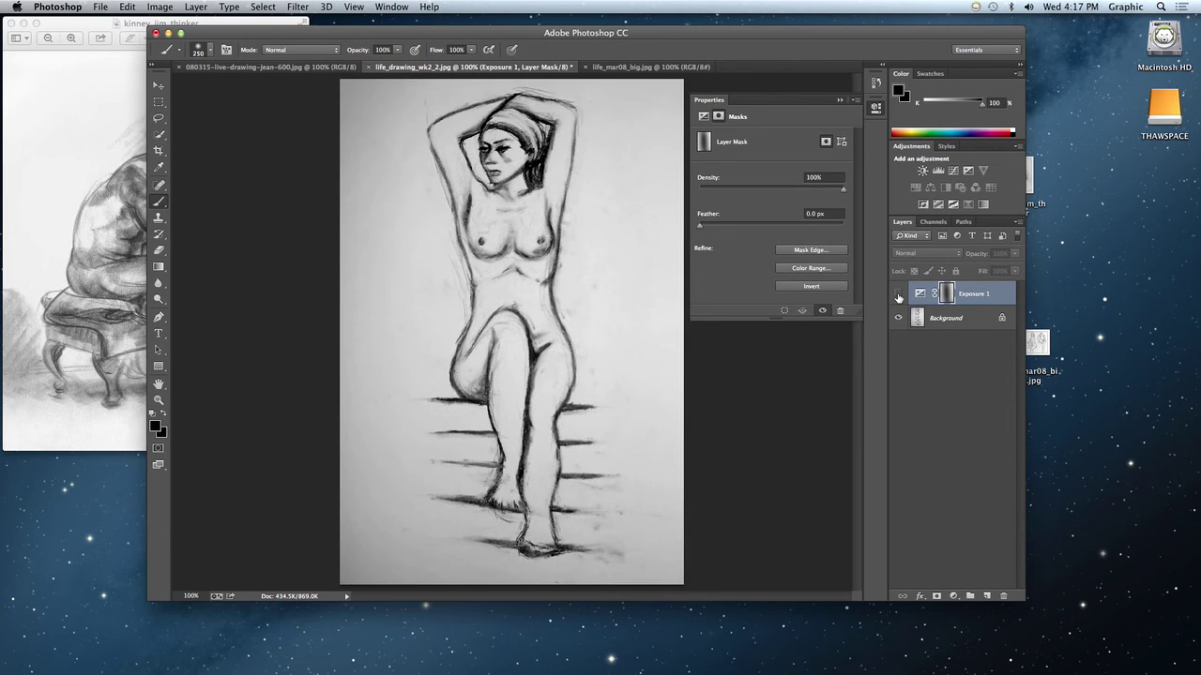
{"action": "left_click", "coordinate": [898, 297]}
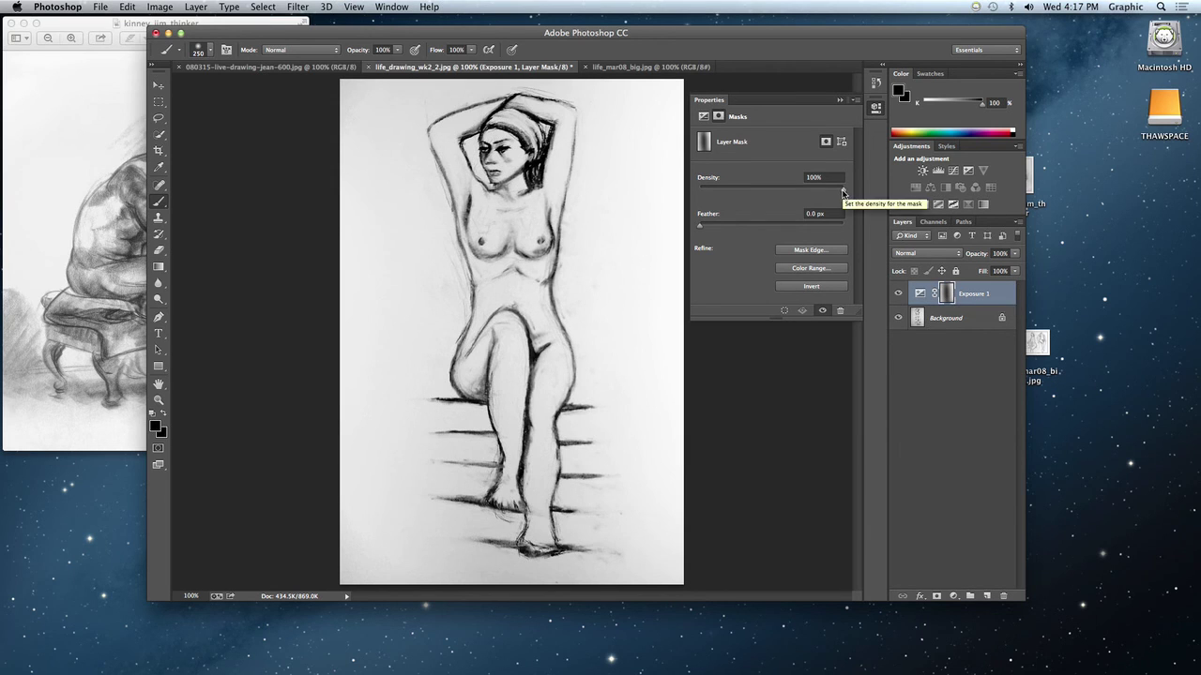
Set the Exposure 1 adjustment to exposure +0.06 and gamma correction 1.40
{"action": "left_click", "coordinate": [920, 297]}
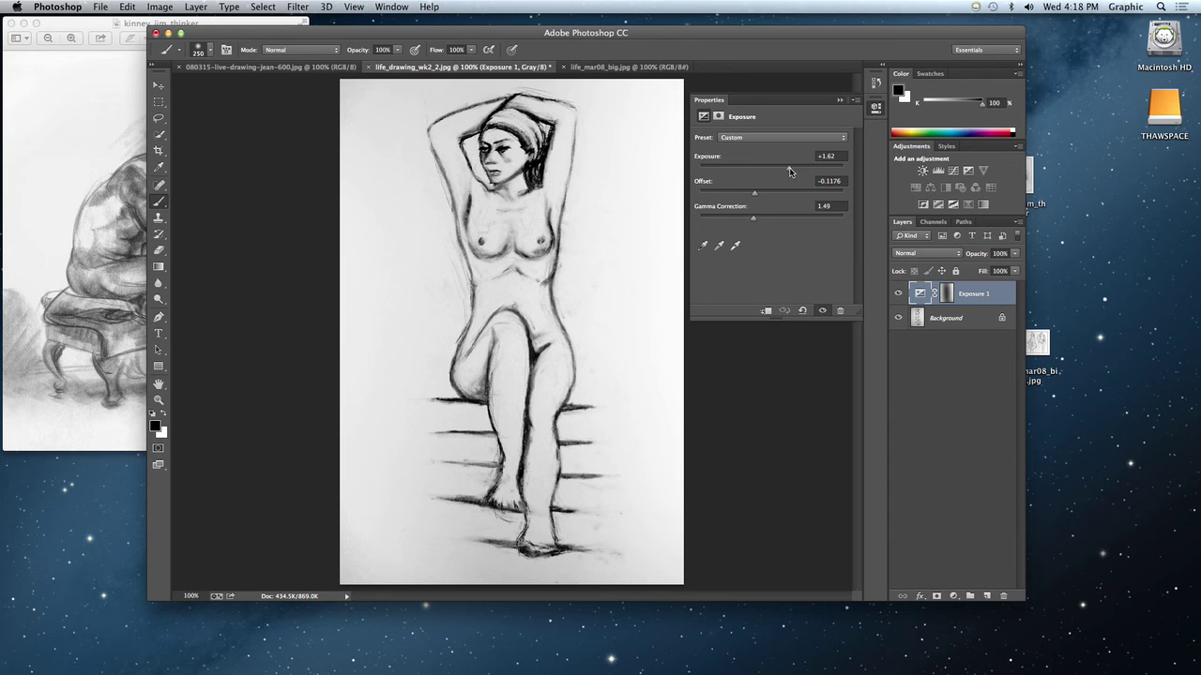
{"action": "left_click_drag", "start_coordinate": [790, 167], "coordinate": [774, 171]}
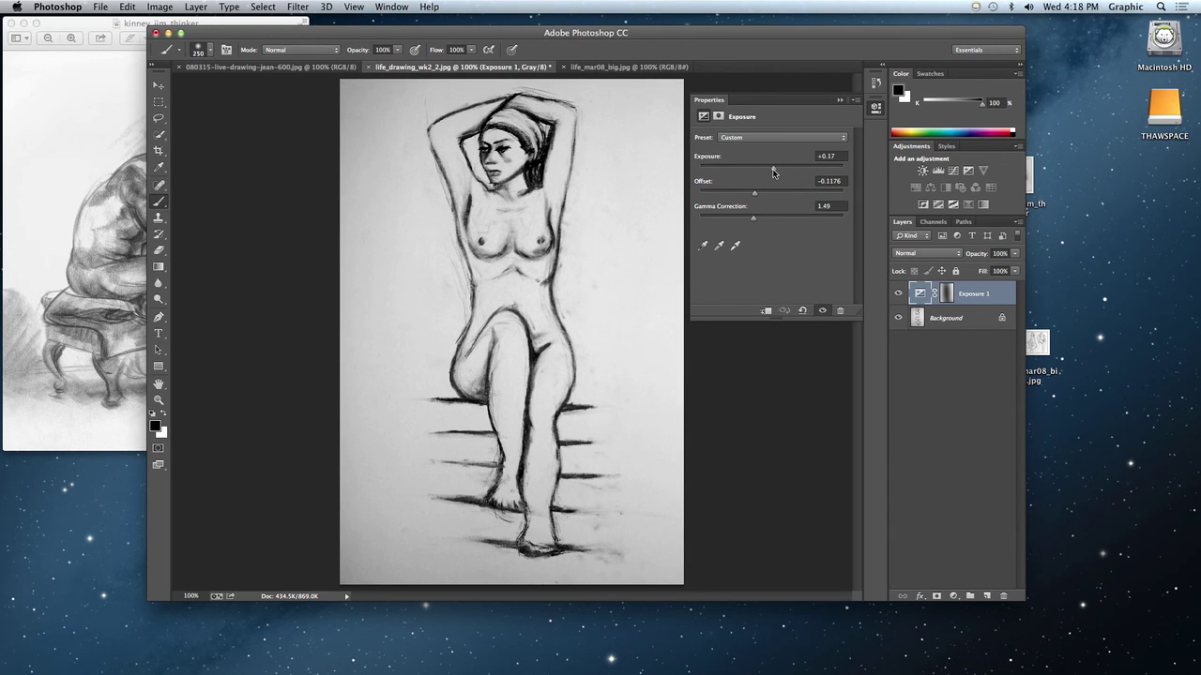
{"action": "mouse_move", "coordinate": [774, 172]}
{"action": "left_mouse_down"}
{"action": "mouse_move", "coordinate": [749, 175]}
{"action": "mouse_move", "coordinate": [771, 174]}
{"action": "left_mouse_up"}
{"action": "mouse_move", "coordinate": [743, 220]}
{"action": "left_mouse_down"}
{"action": "mouse_move", "coordinate": [724, 221]}
{"action": "mouse_move", "coordinate": [767, 218]}
{"action": "mouse_move", "coordinate": [743, 217]}
{"action": "mouse_move", "coordinate": [756, 195]}
{"action": "left_mouse_up"}
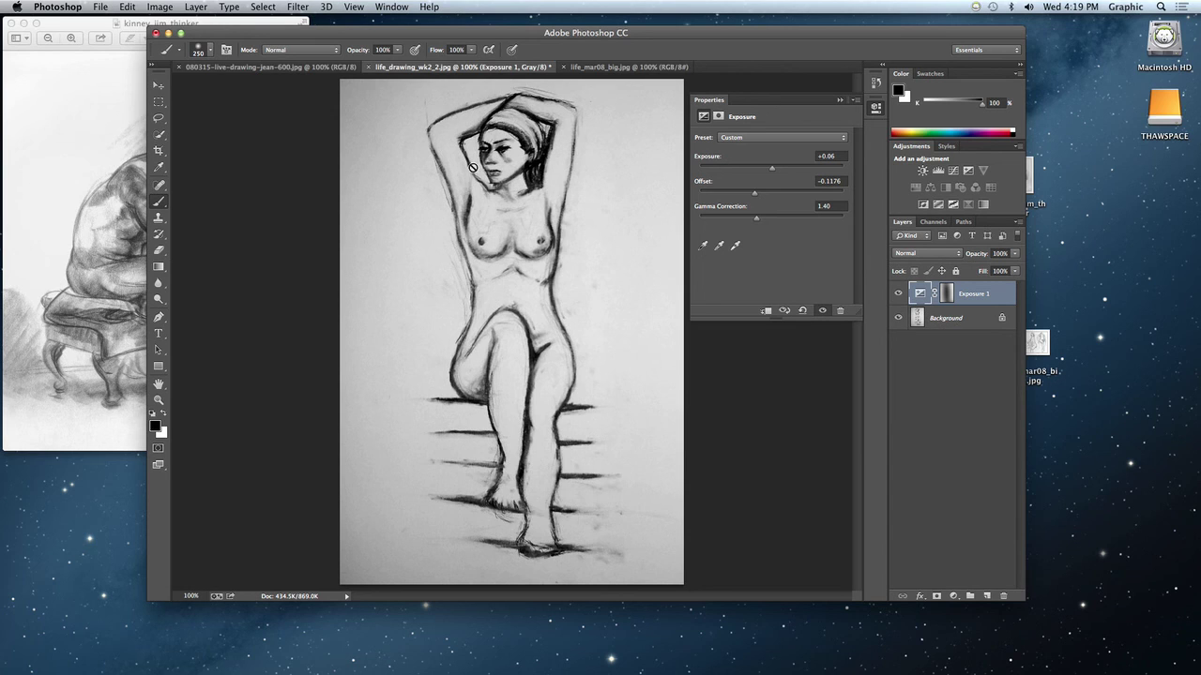
Browse the Layer and Filter menus, select the Background layer, and reopen the Filter menu
{"action": "left_click", "coordinate": [197, 7]}
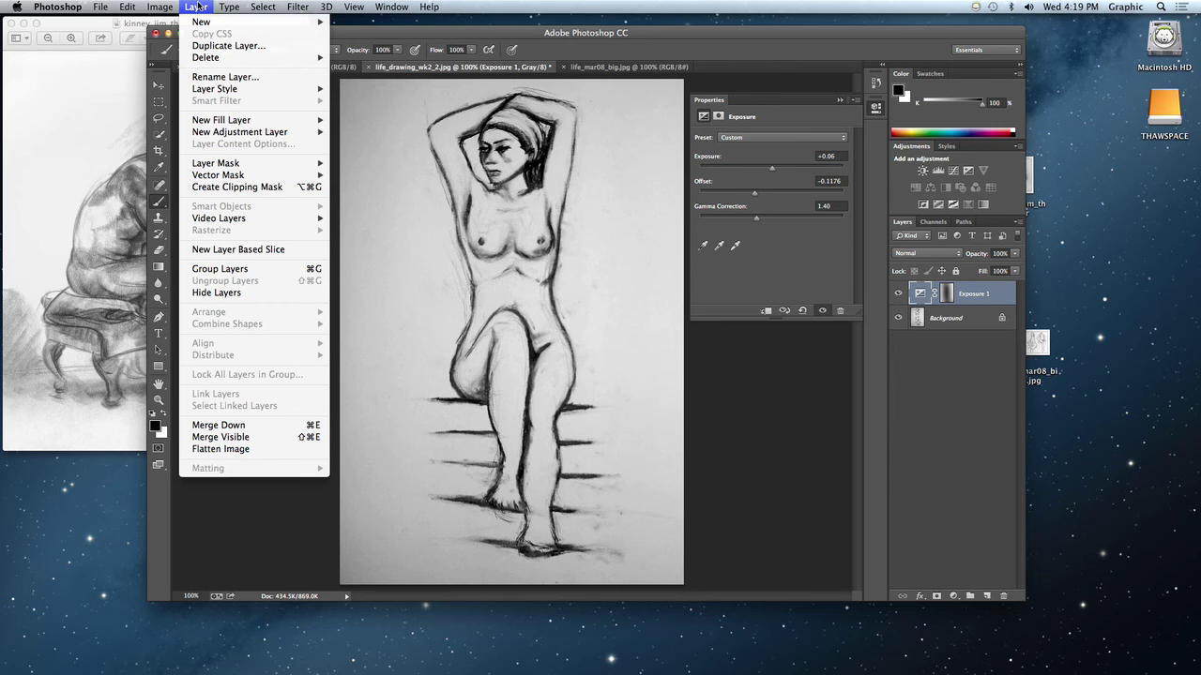
{"action": "left_click", "coordinate": [199, 7]}
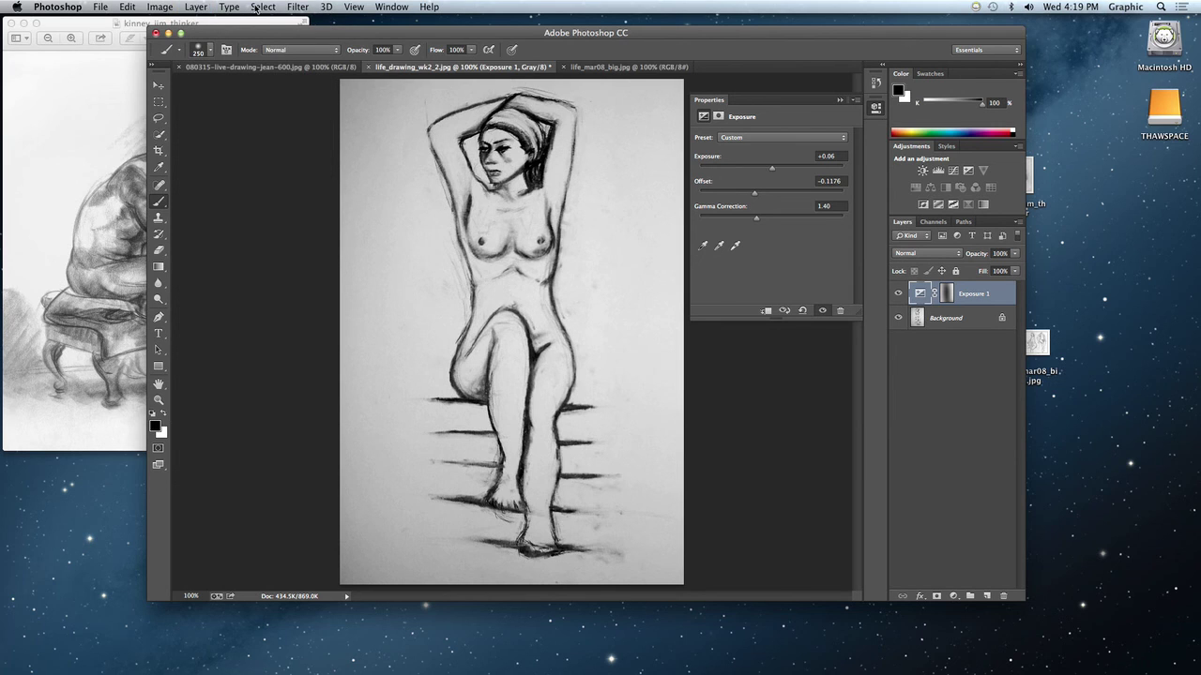
{"action": "left_click", "coordinate": [302, 6]}
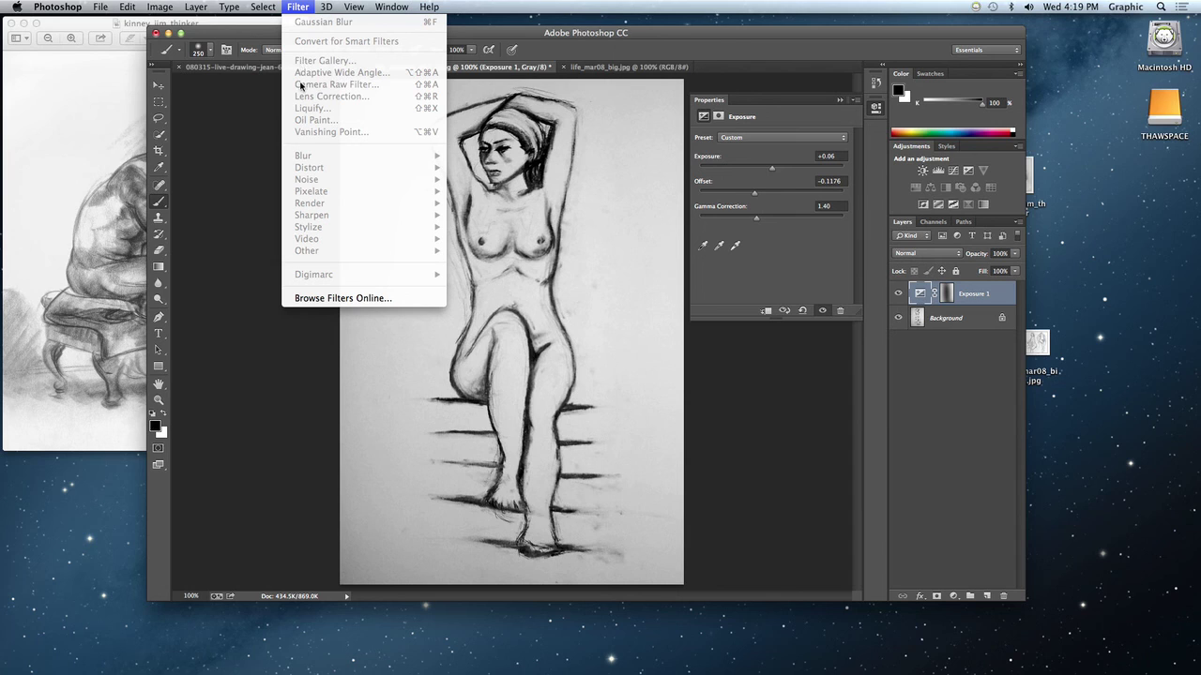
{"action": "left_click", "coordinate": [1032, 256]}
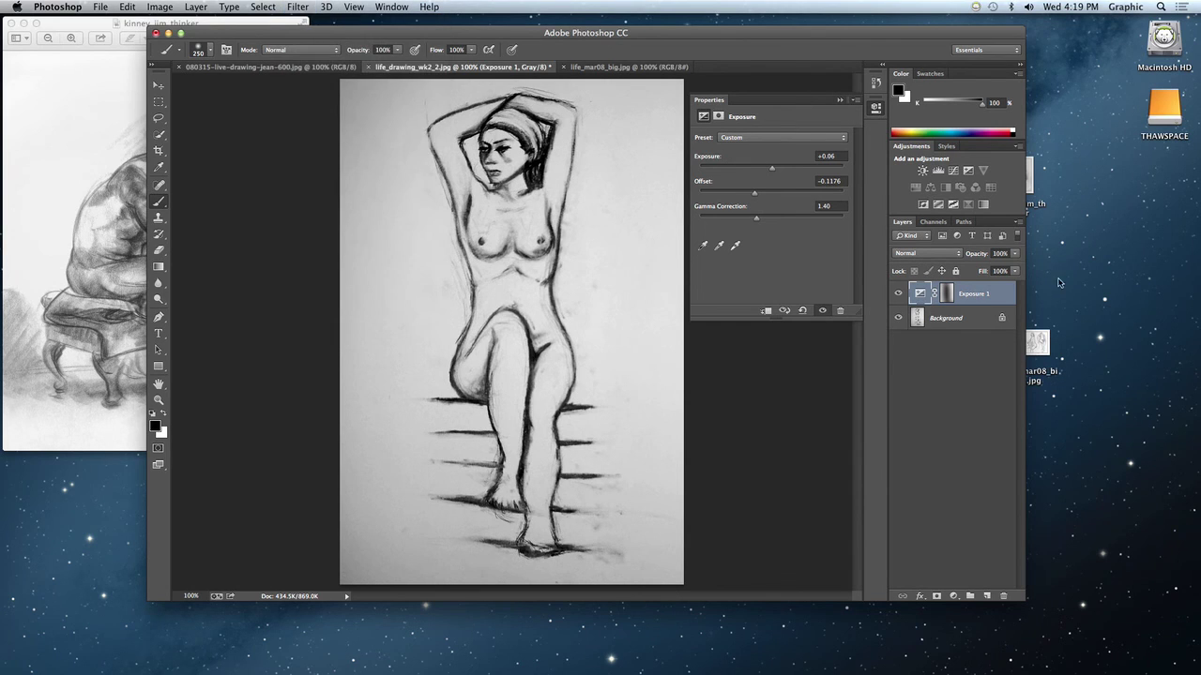
{"action": "left_click", "coordinate": [947, 319]}
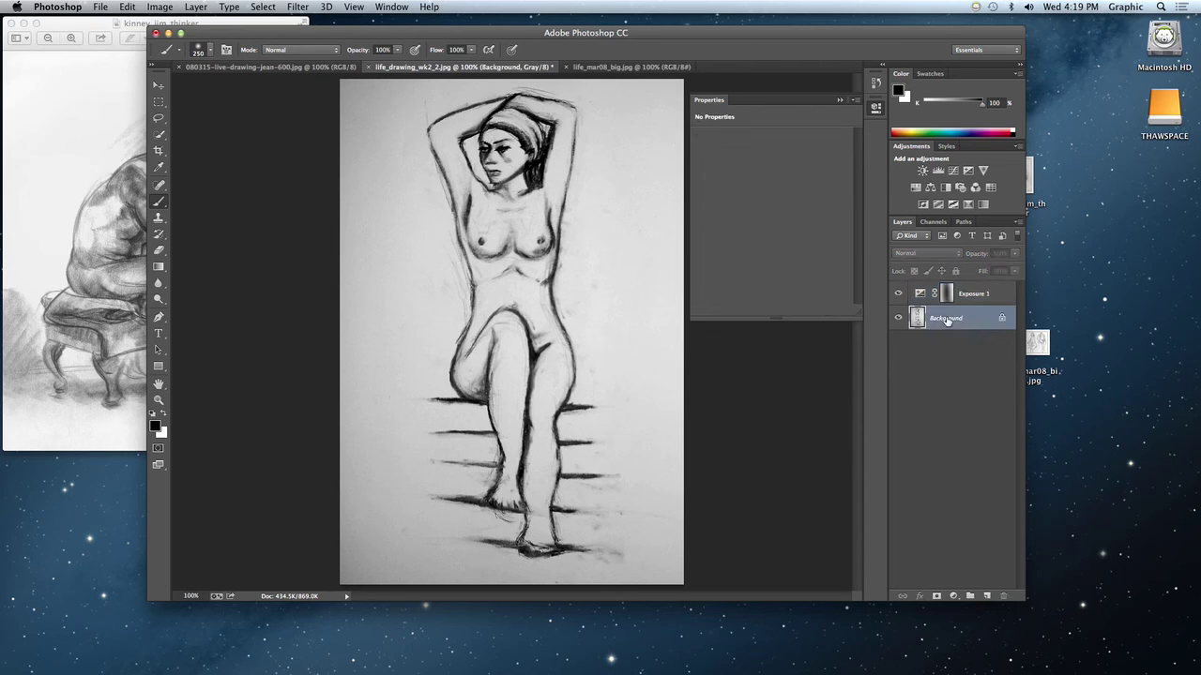
{"action": "left_click", "coordinate": [298, 7]}
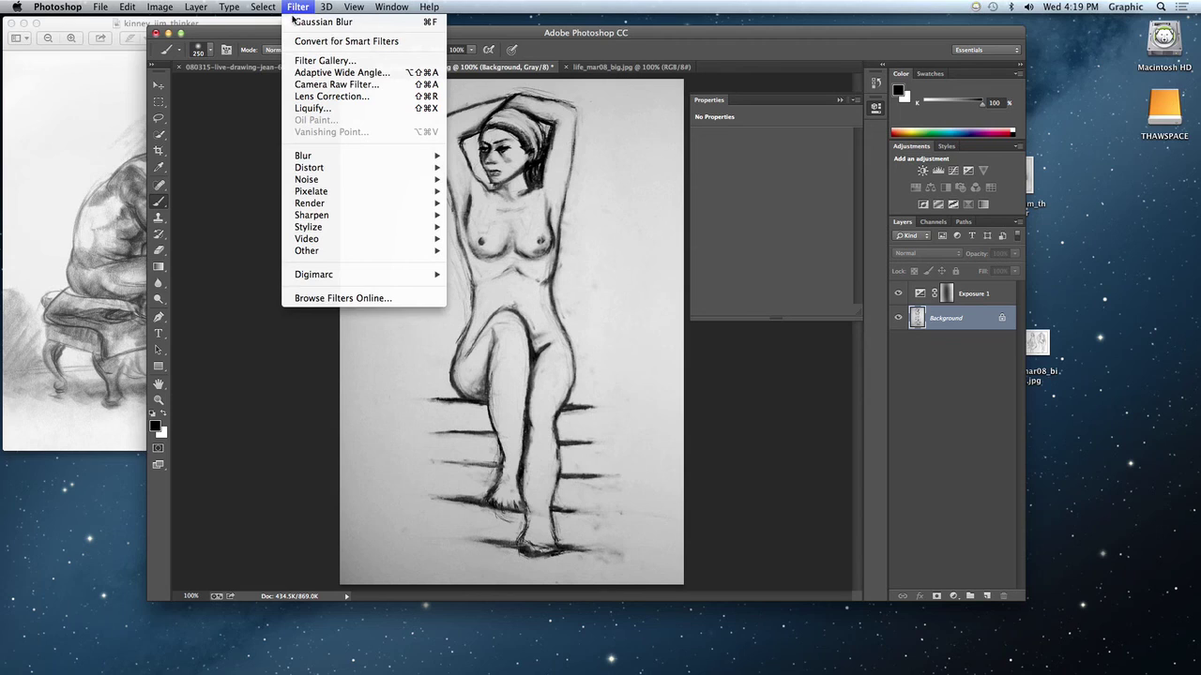
{"action": "left_click", "coordinate": [296, 98]}
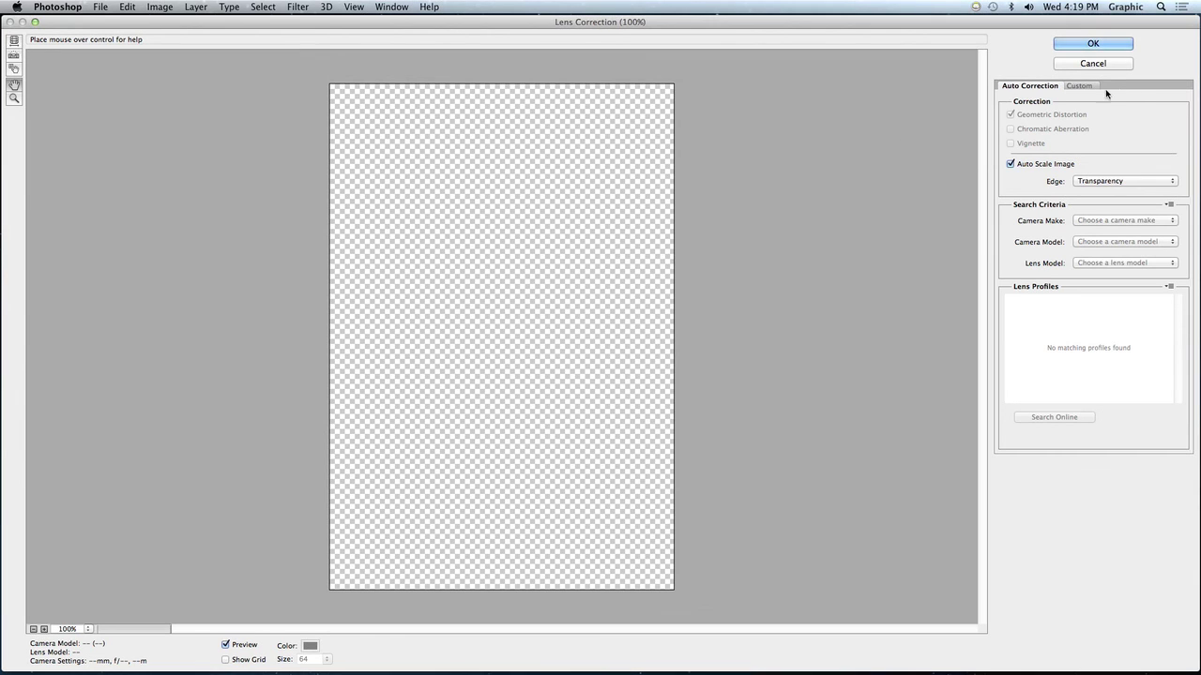
{"action": "left_click", "coordinate": [1090, 84]}
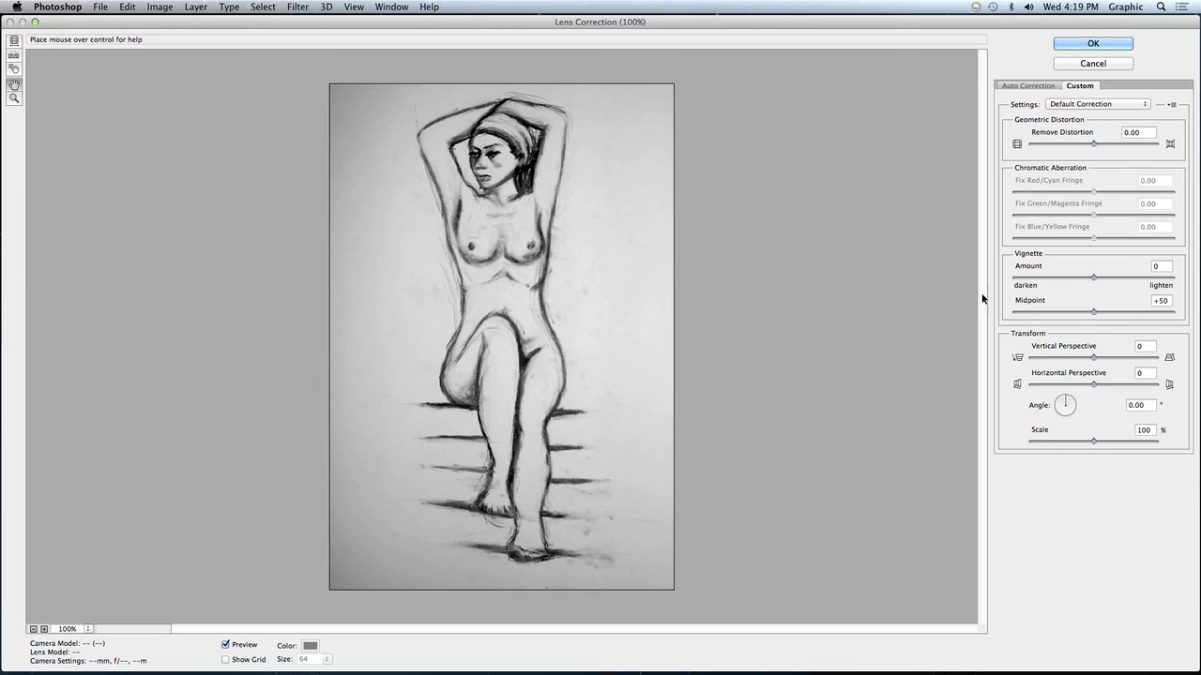
{"action": "left_click", "coordinate": [1091, 66]}
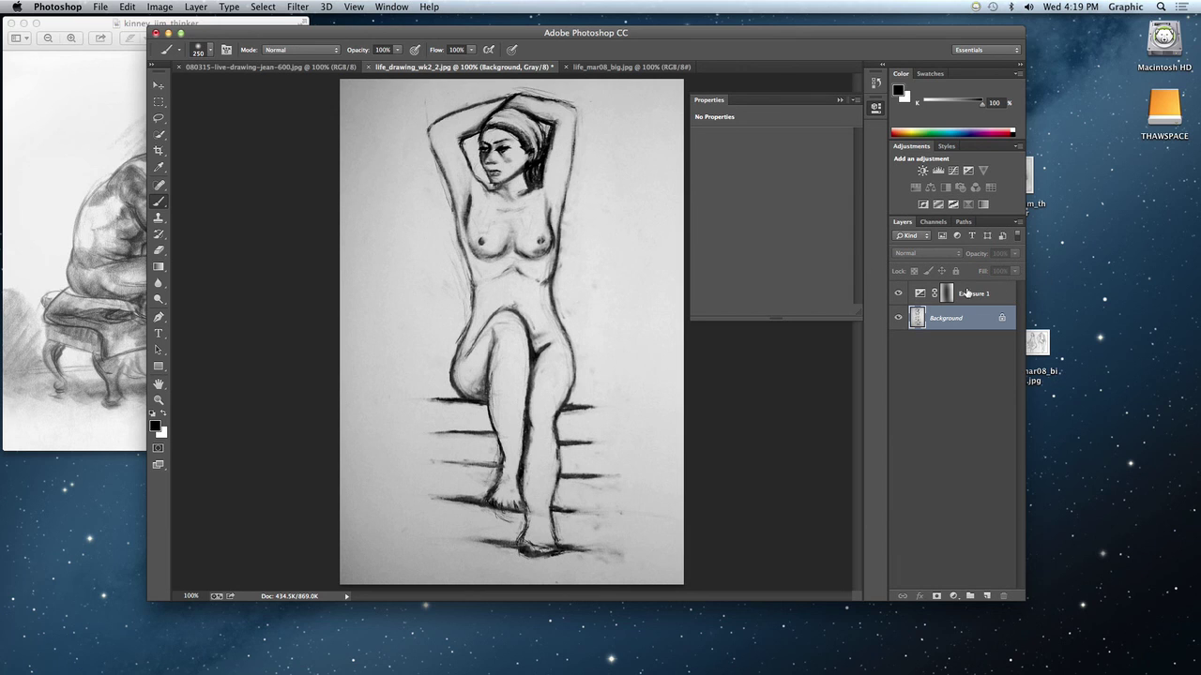
{"action": "left_click", "coordinate": [196, 8]}
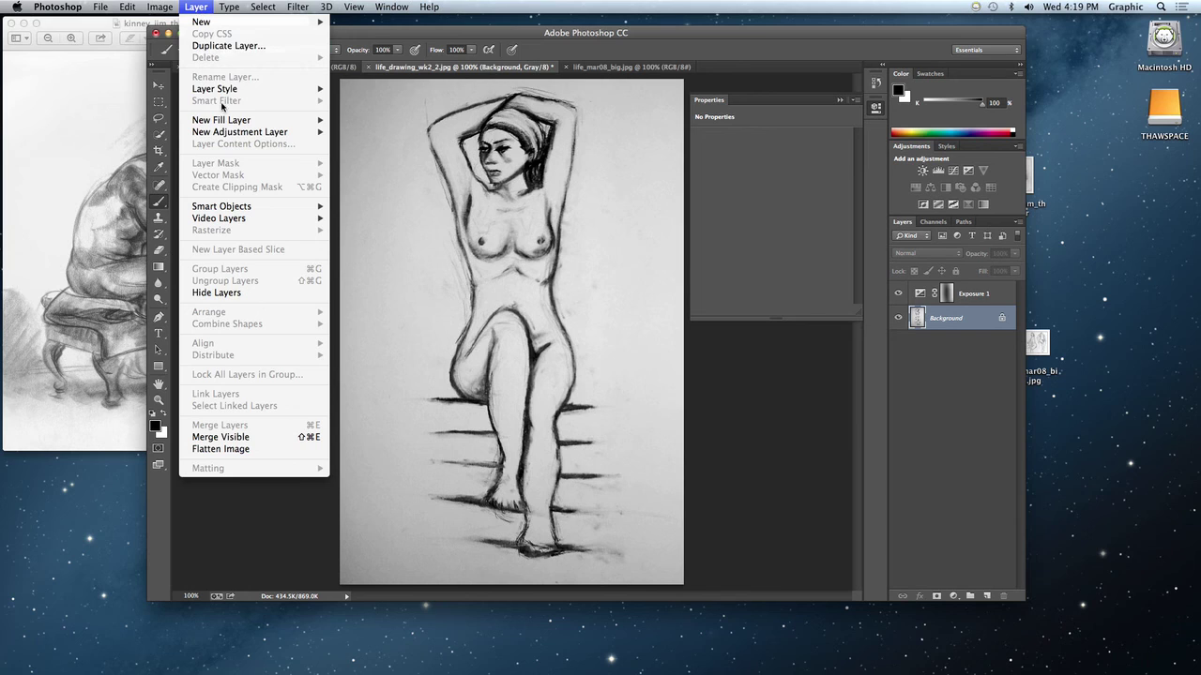
{"action": "mouse_move", "coordinate": [242, 140]}
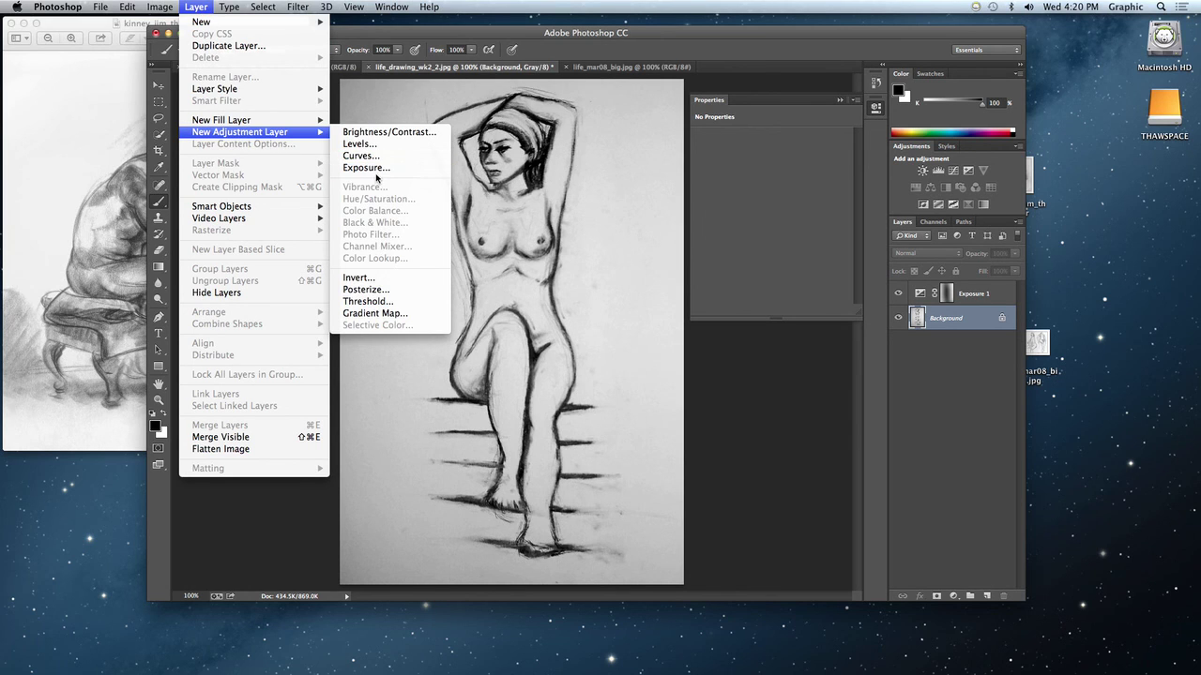
{"action": "left_click", "coordinate": [603, 220]}
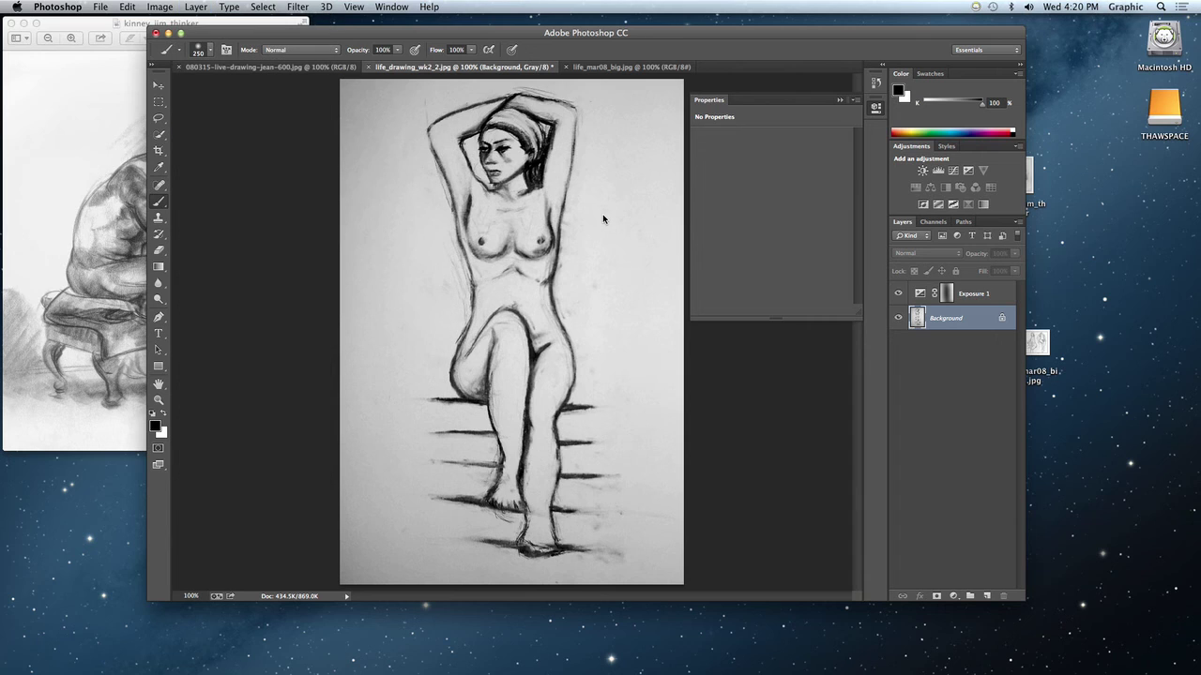